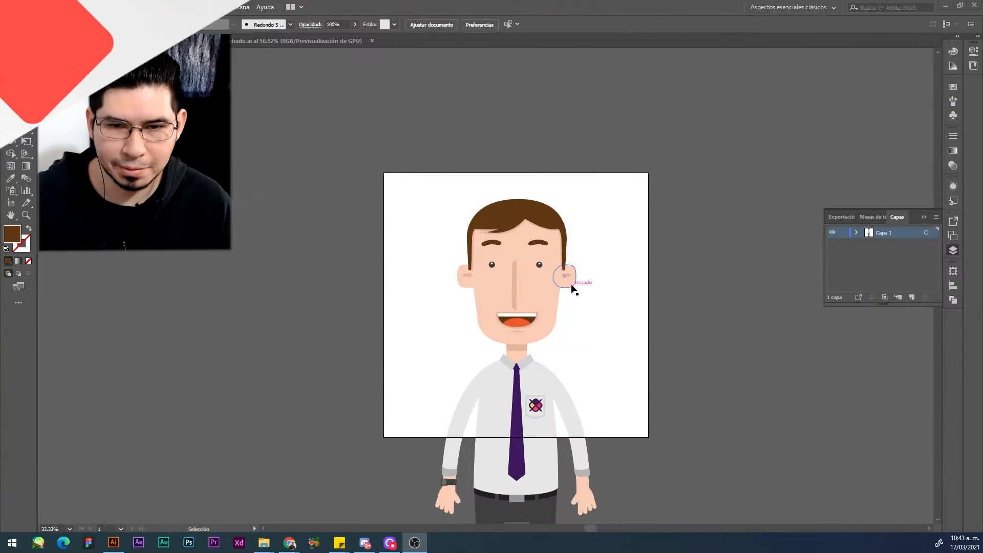
Step: Cut both eyes out of the head group and paste them in place on a new layer
scroll(550, 302, "up", 2)
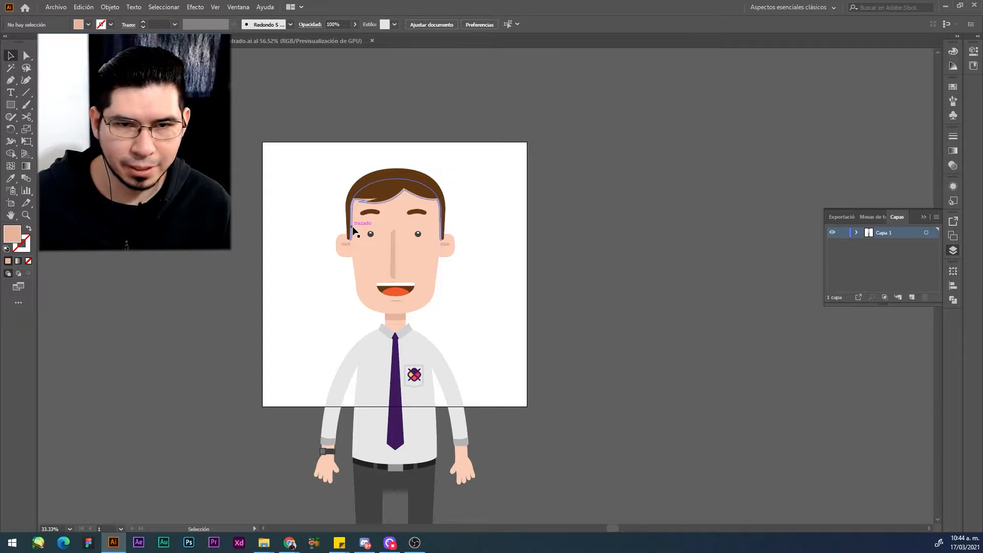
scroll(352, 229, "up", 2)
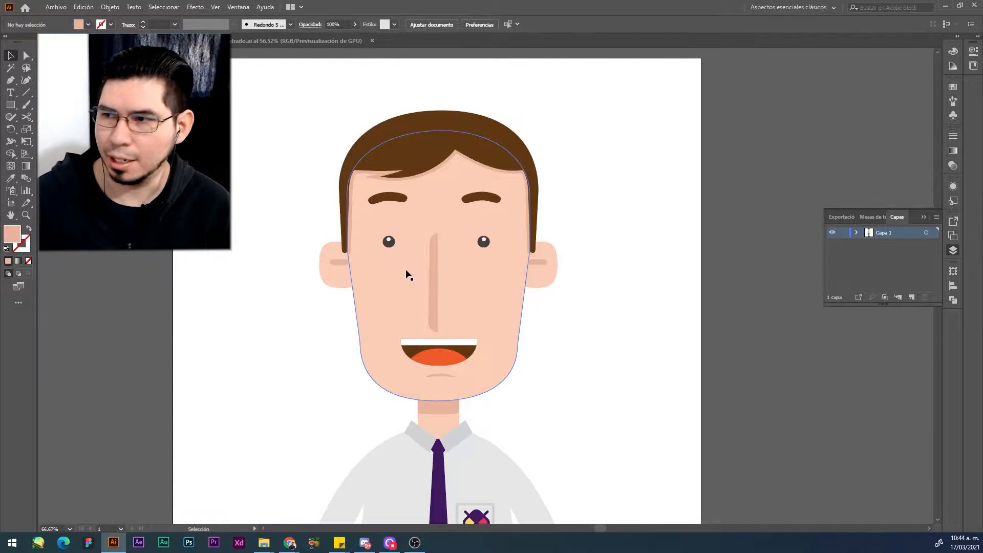
scroll(399, 242, "up", 1)
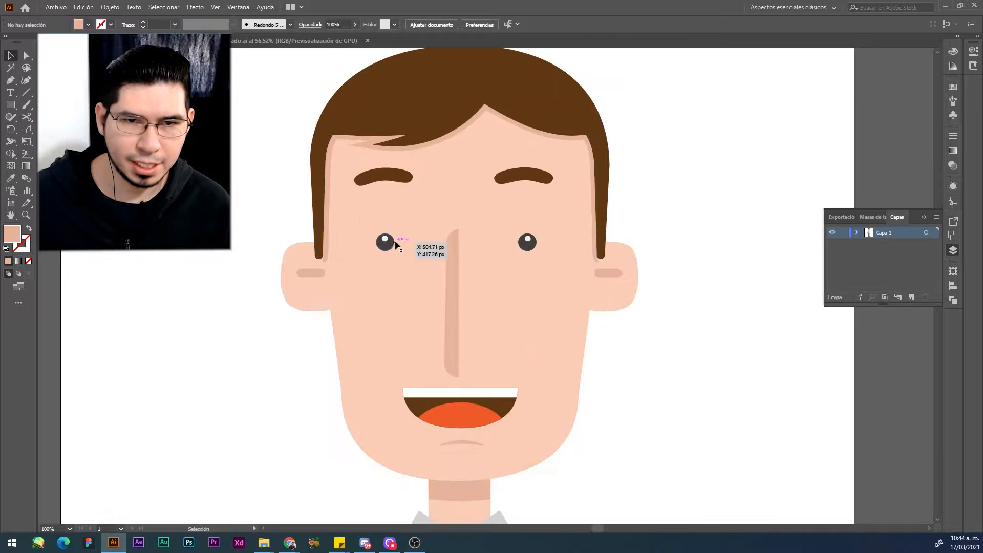
left_click(388, 245)
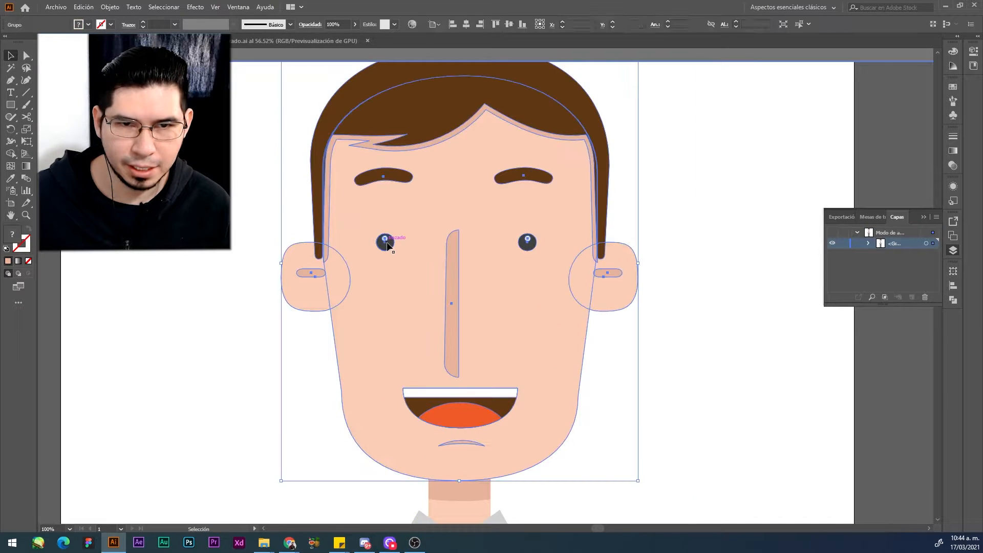
double_click(387, 245)
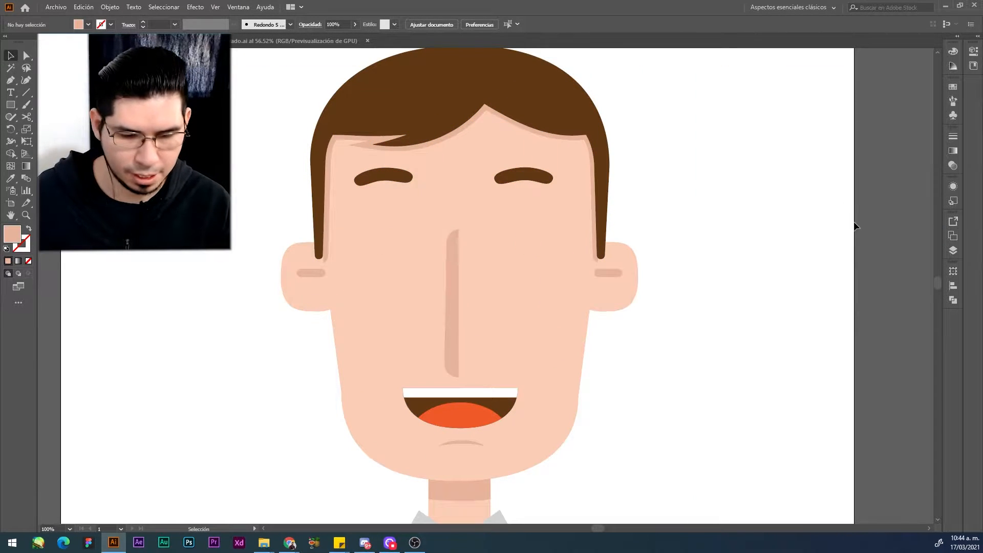
left_click(953, 250)
left_click(911, 297)
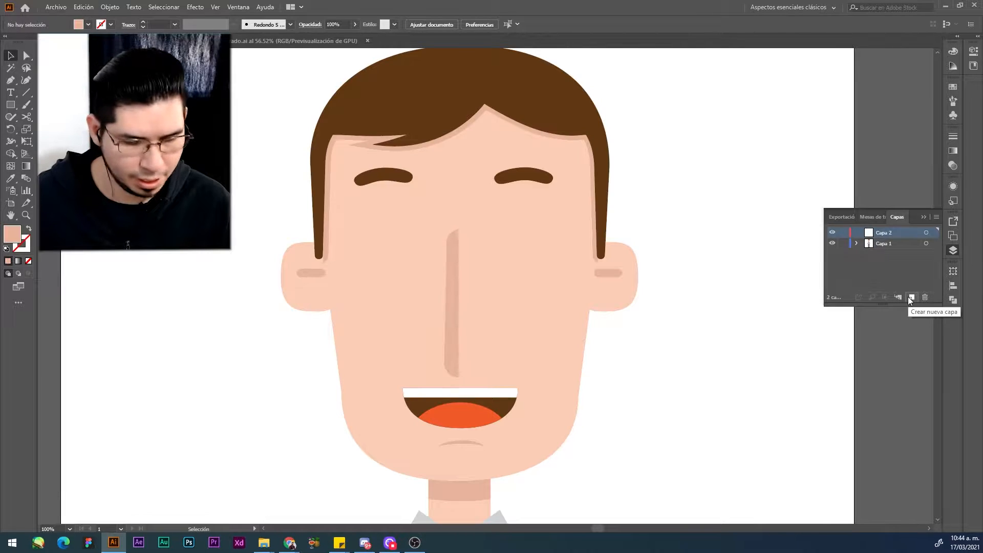
key("ctrl+f")
left_click(673, 117)
Step: Cut both eyebrows out of the head group, leave isolation mode and make the Capa 2 layer active
left_click(526, 179)
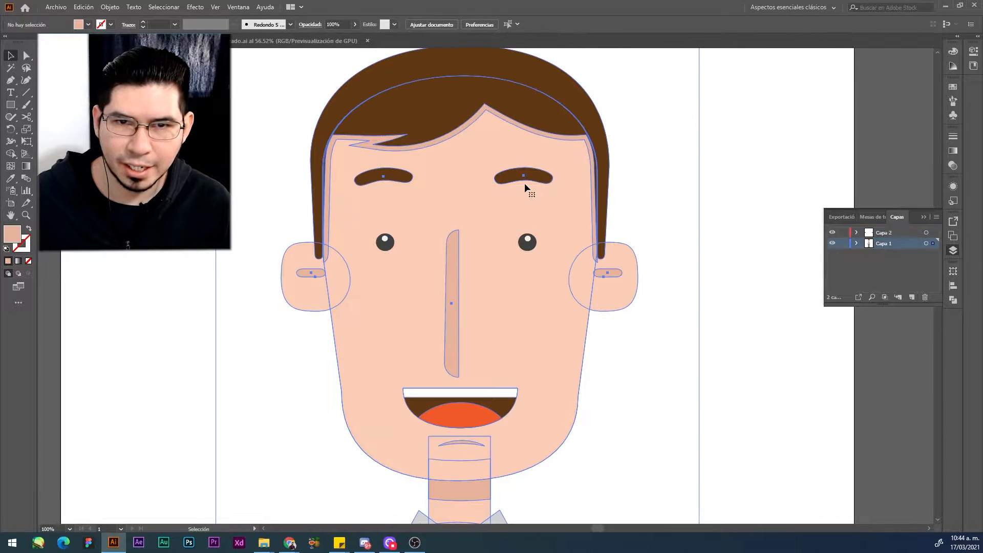
left_click(636, 173)
left_click(542, 175)
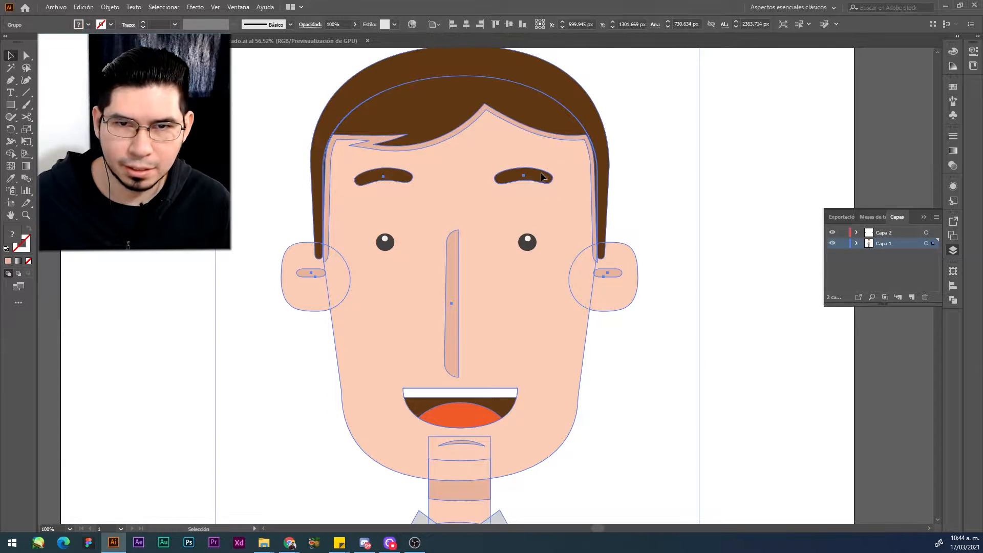
double_click(537, 177)
left_click(537, 177)
double_click(535, 177)
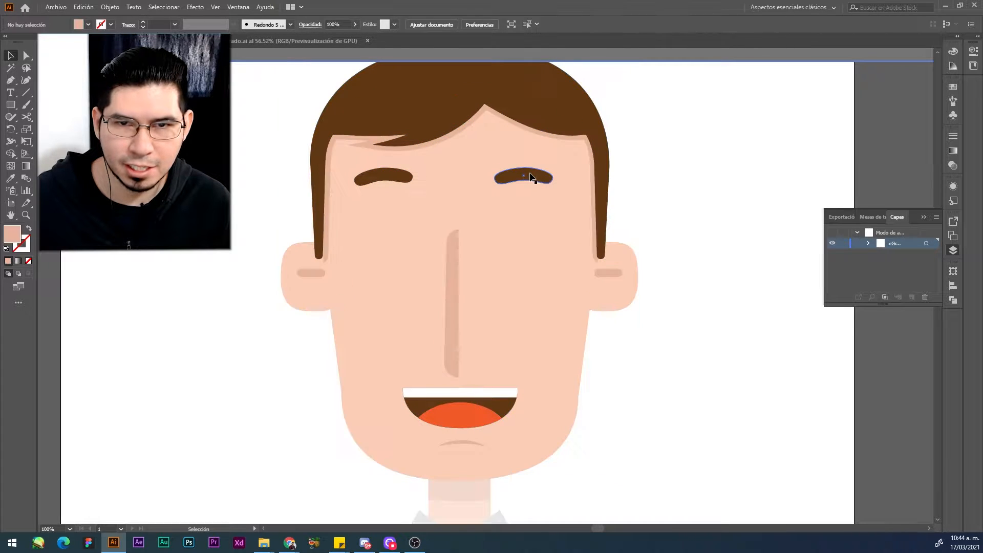
left_click(527, 177)
left_click(382, 174, "shift")
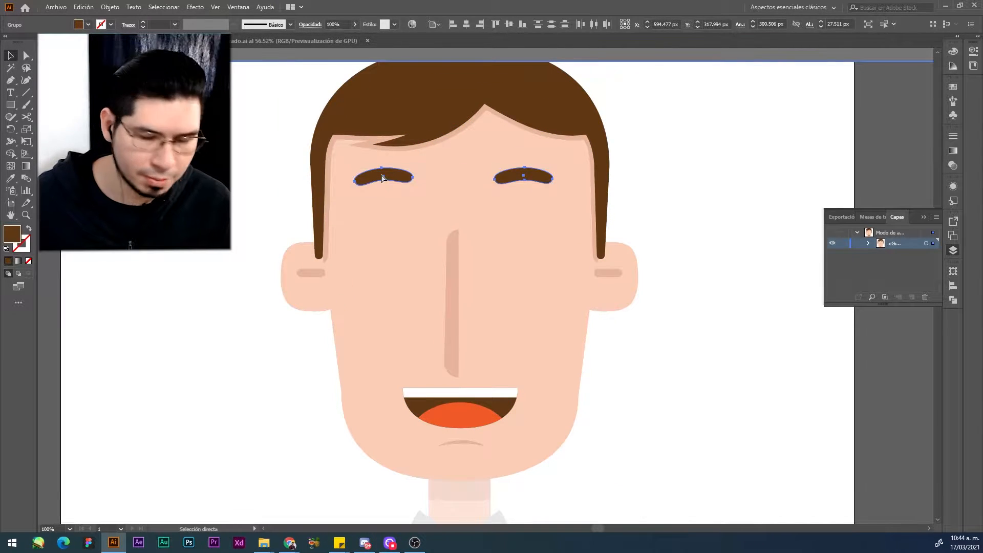
key("ctrl+x")
double_click(783, 179)
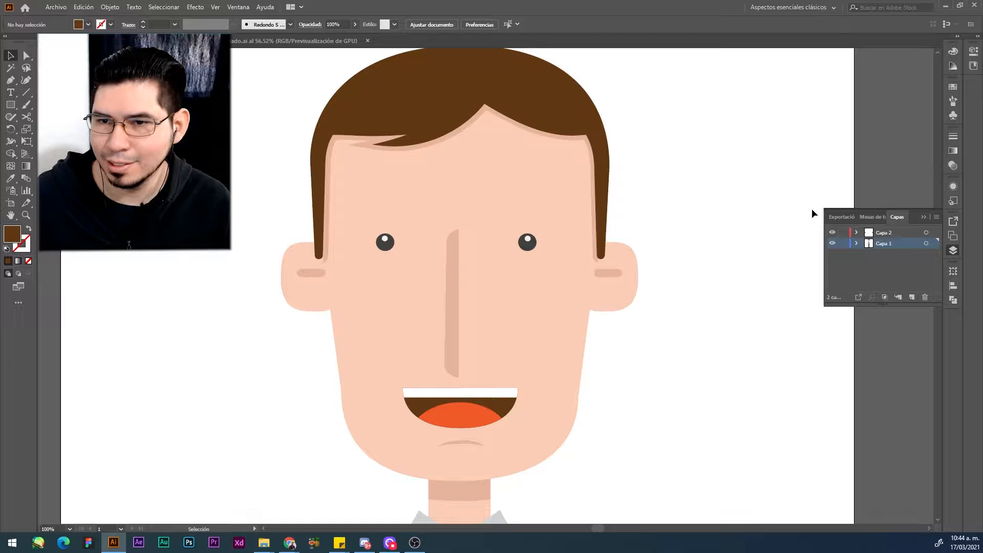
left_click(887, 233)
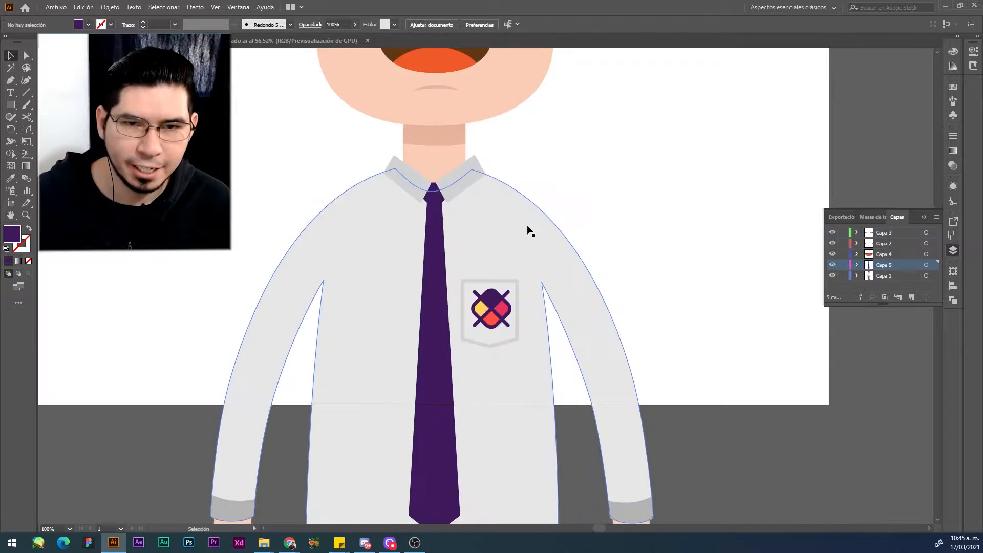
scroll(528, 226, "down", 1)
left_click_drag(481, 189, 470, 263)
scroll(471, 261, "down", 2)
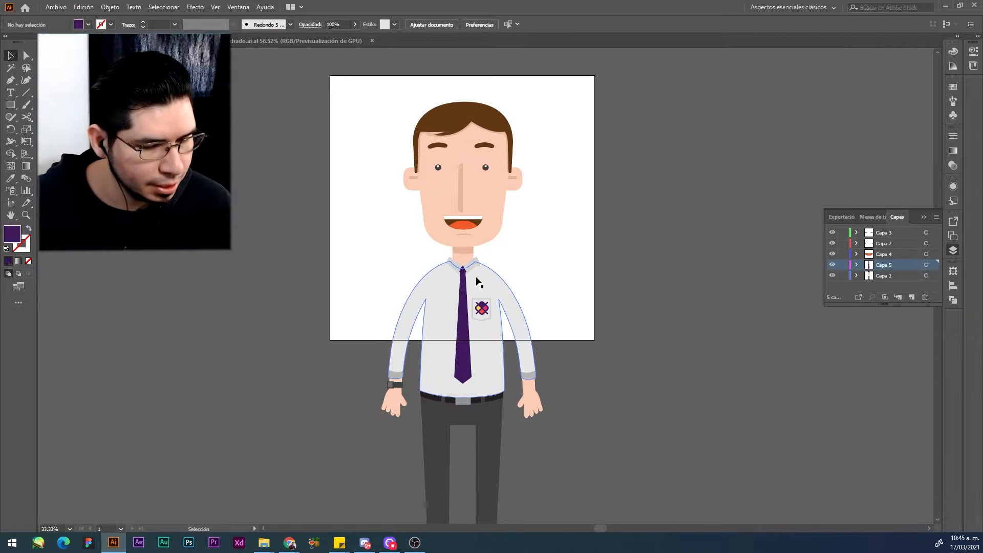
scroll(396, 331, "up", 1)
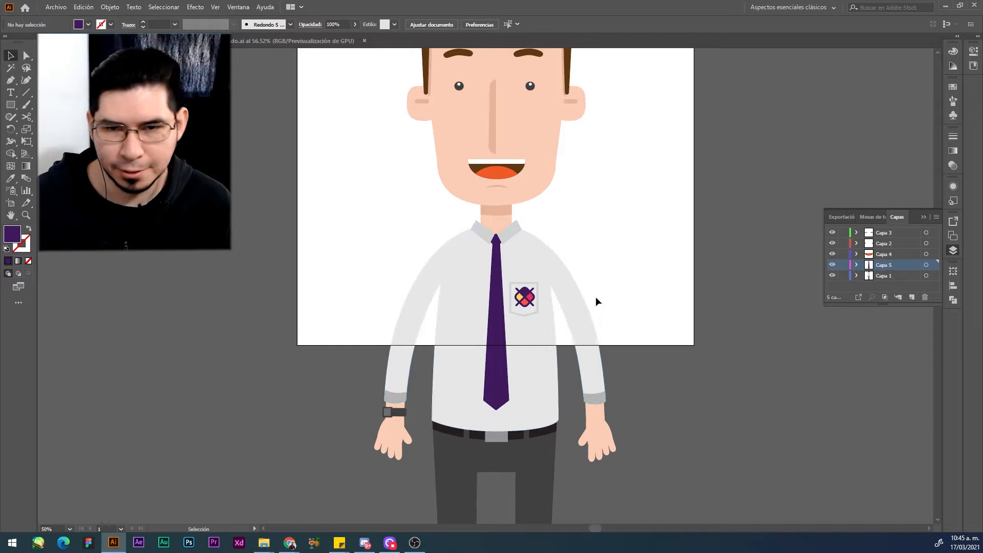
left_click(436, 267)
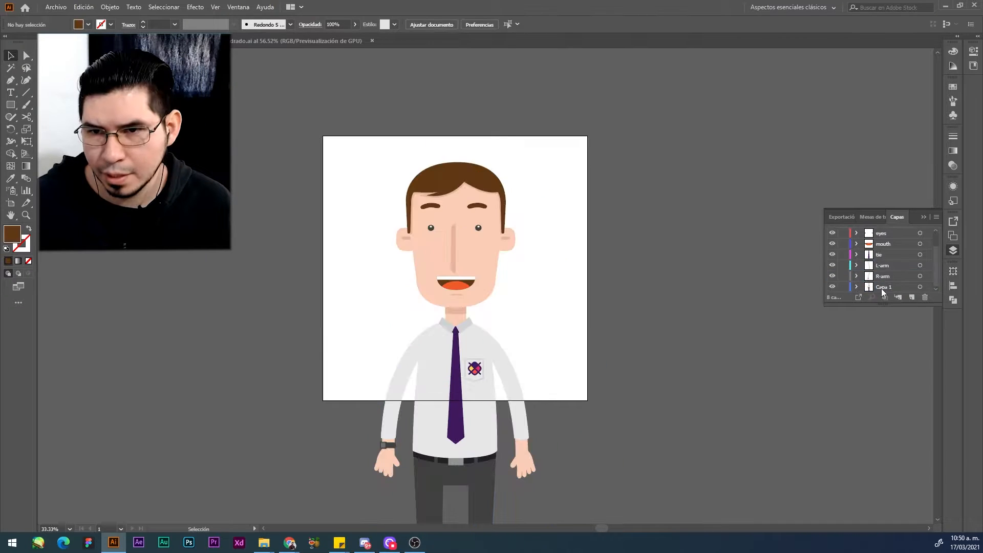
Step: Rename the Capa 1 layer as body
double_click(880, 286)
type("body")
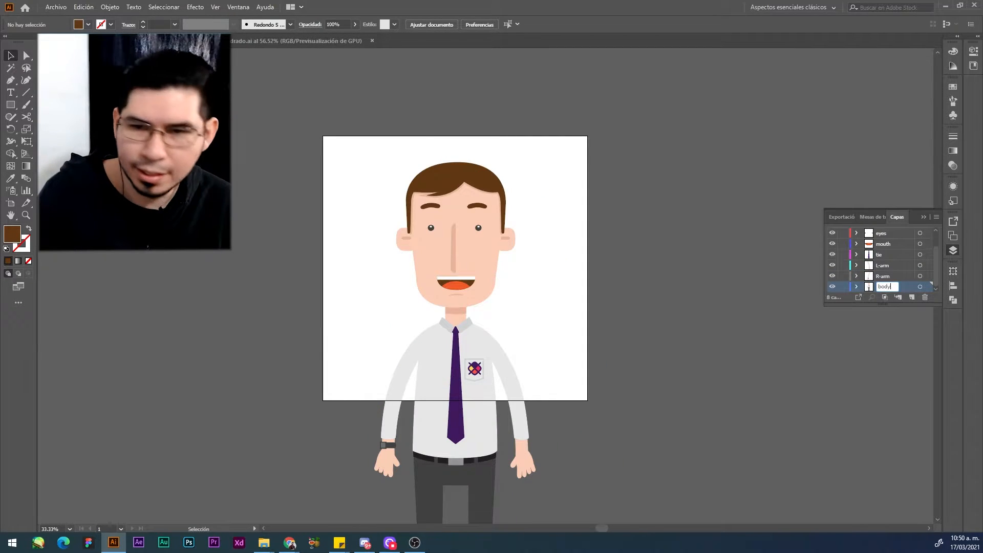
key("Return")
scroll(628, 178, "down", 2)
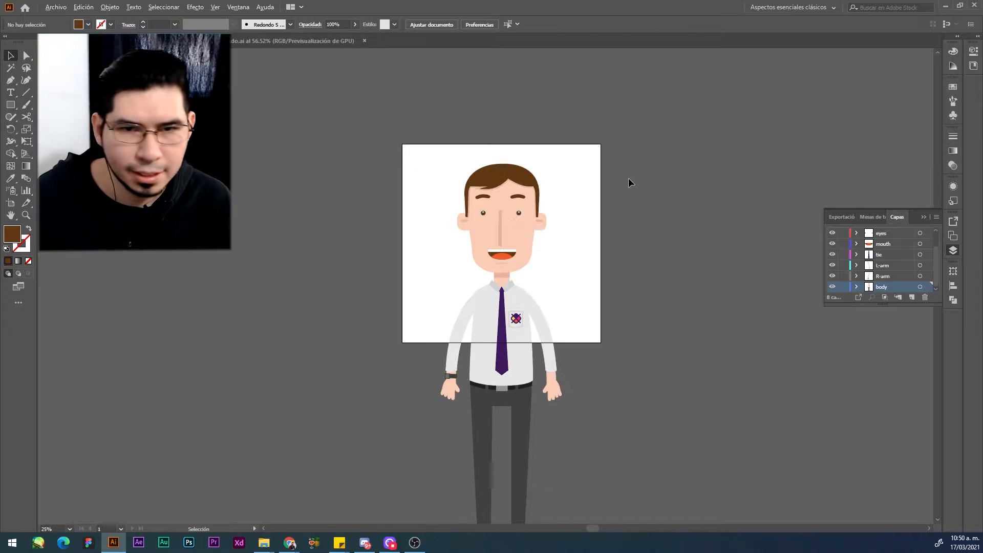
scroll(628, 178, "up", 1)
scroll(628, 179, "up", 2)
scroll(628, 179, "down", 1)
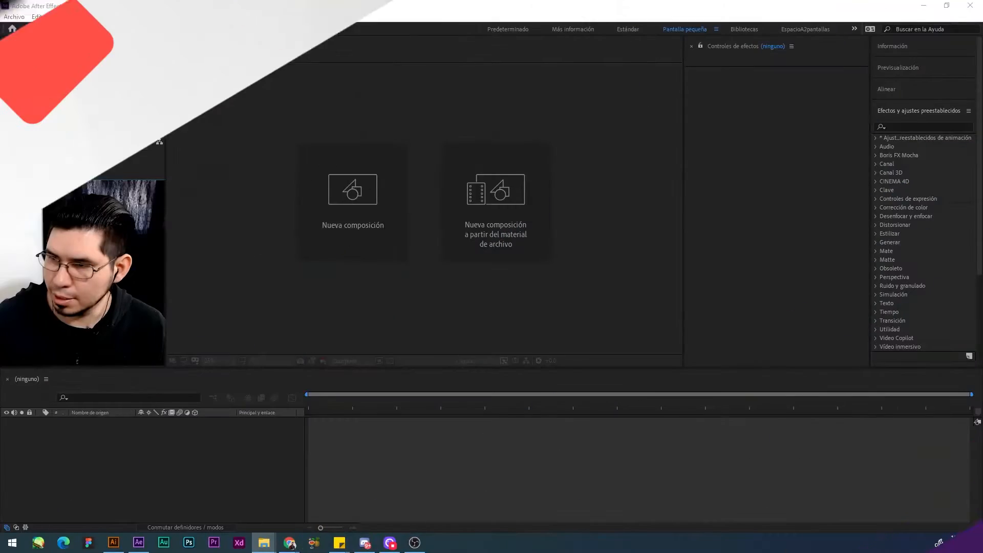
Step: In After Effects, import character.ai as a composition with footage dimensions set to layer size, and open the character composition
left_click_drag(1, 208, 73, 210)
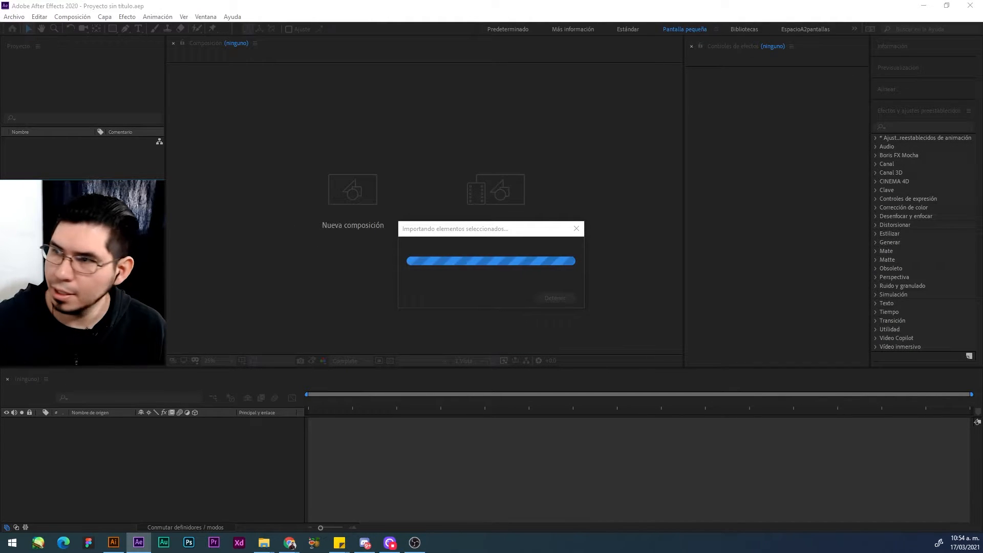
left_click_drag(406, 138, 300, 145)
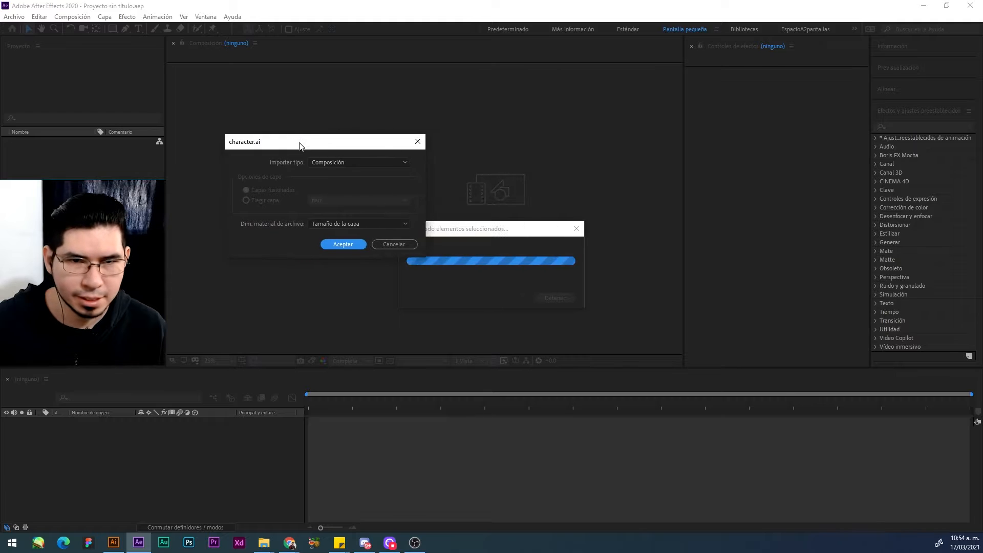
left_click(324, 244)
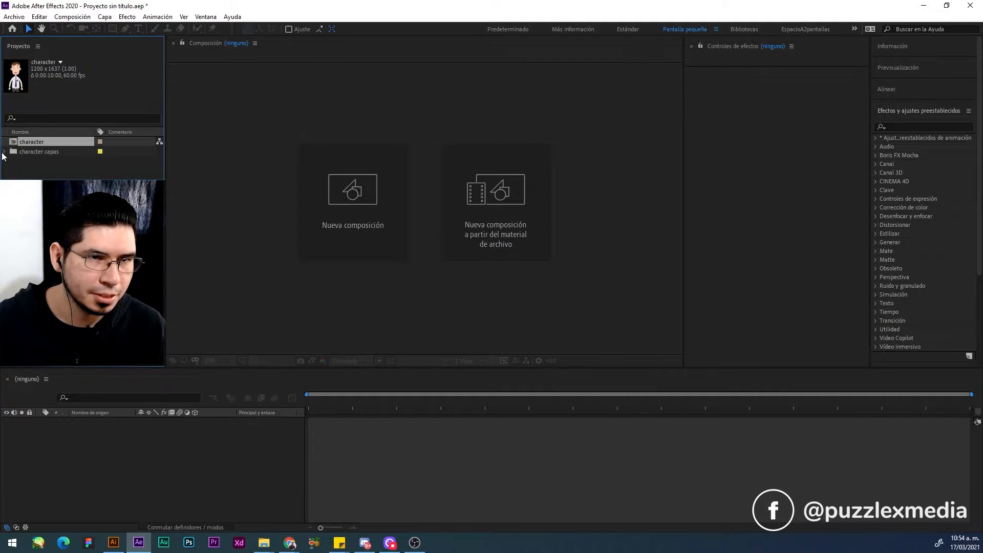
double_click(29, 143)
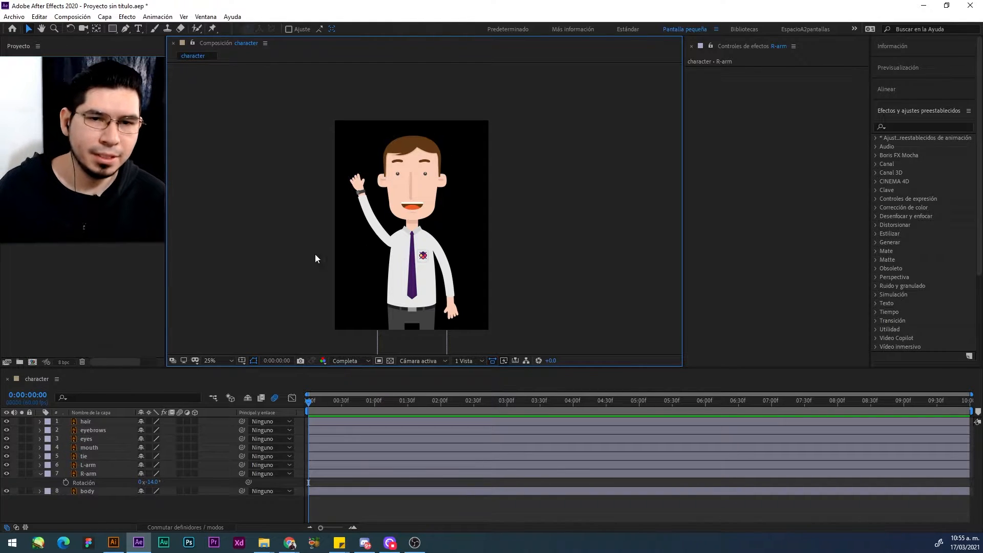
Step: Try moving the eyebrows layer down and up on the face and shifting the raised arm, and undo the moves
left_click(114, 492)
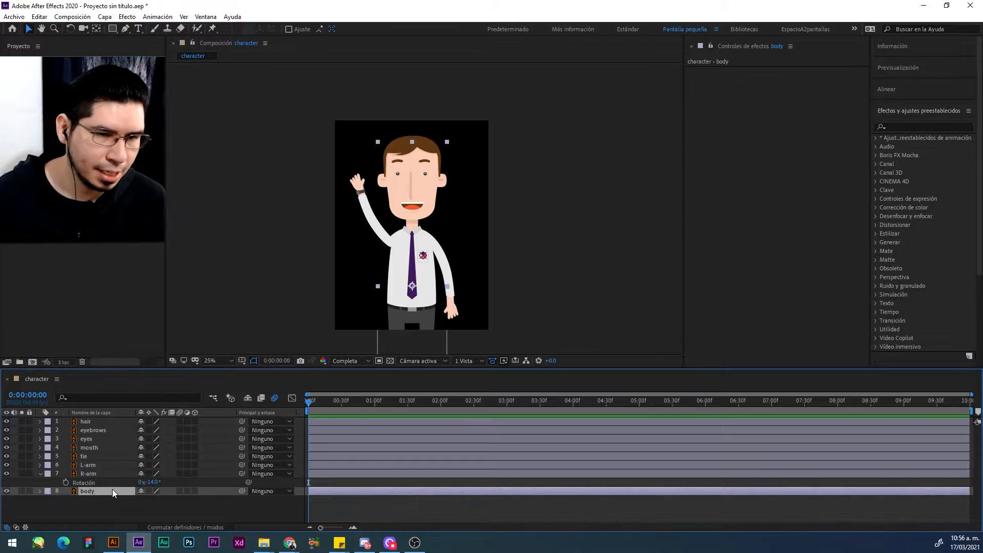
left_click(97, 438)
left_click(98, 431)
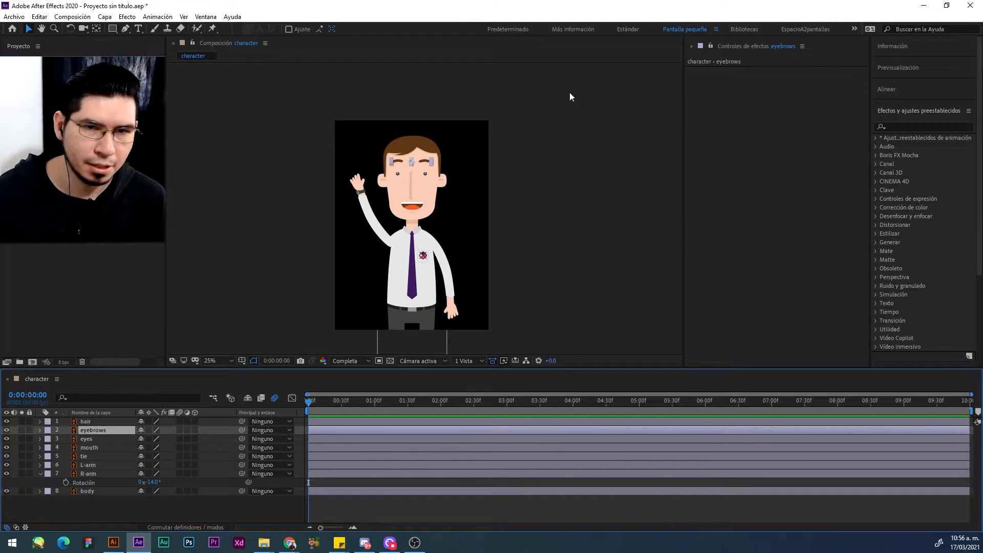
scroll(423, 161, "up", 2)
left_click_drag(420, 115, 419, 128)
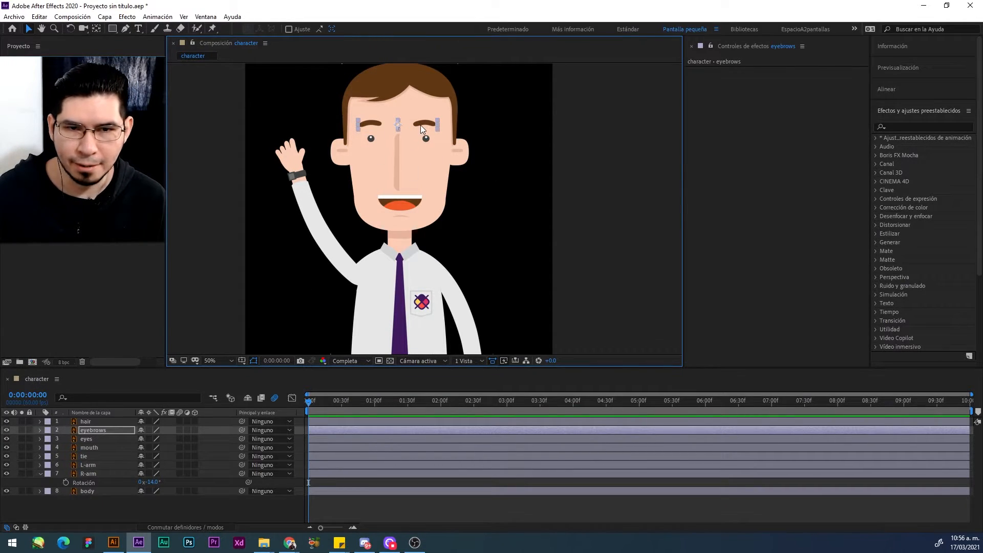
left_click_drag(421, 124, 421, 120)
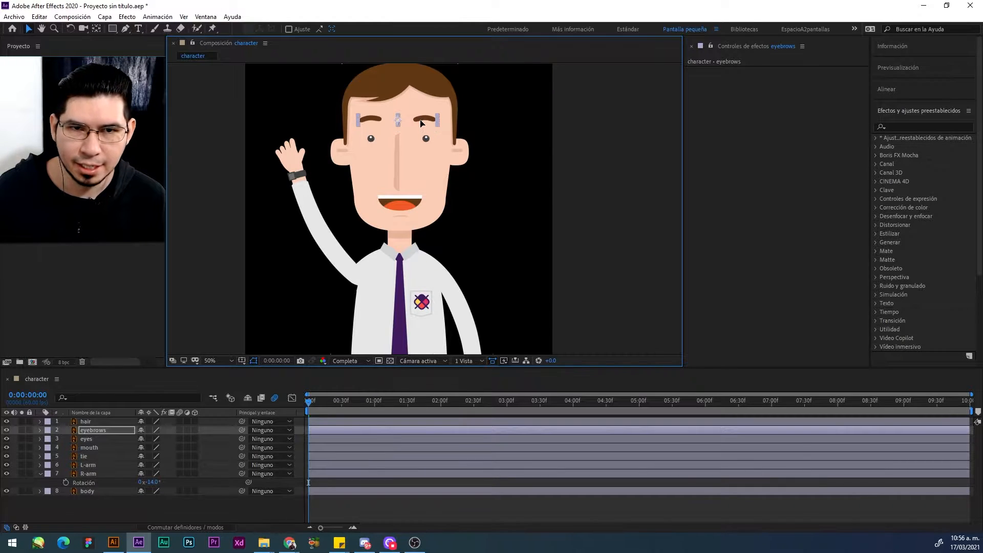
left_click_drag(316, 199, 306, 213)
key("ctrl+z")
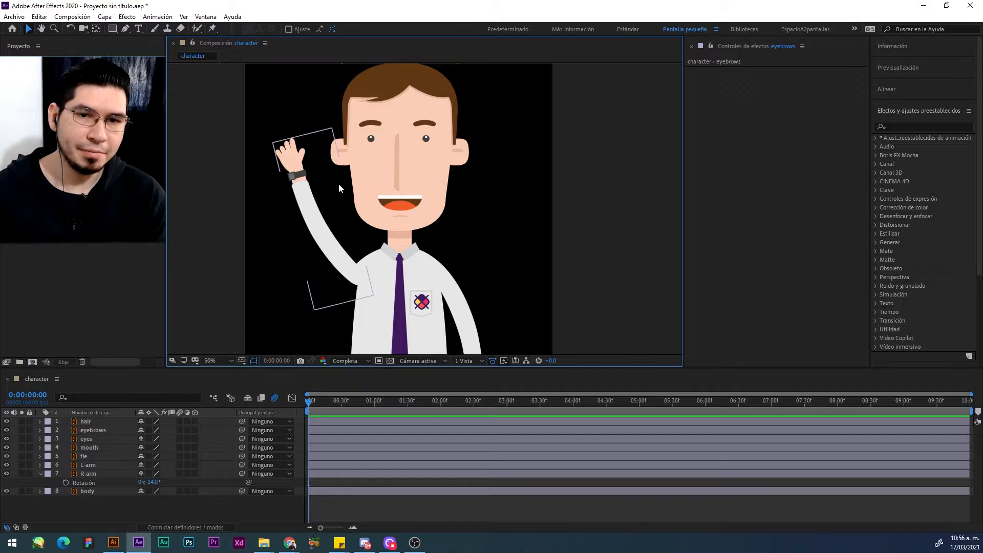
Step: Try moving the body layer sideways away from the other character parts, and undo the move
left_click(339, 183)
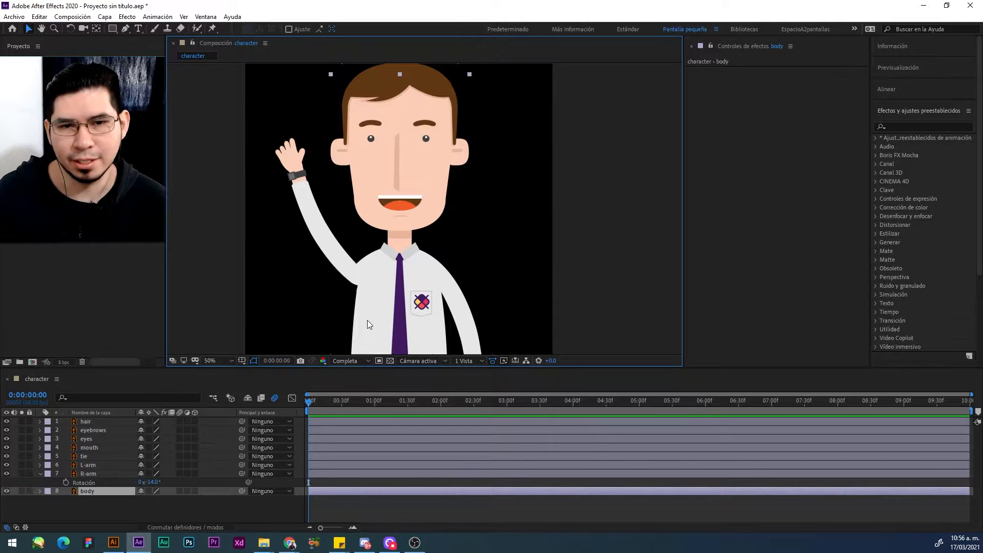
left_click_drag(367, 322, 489, 306)
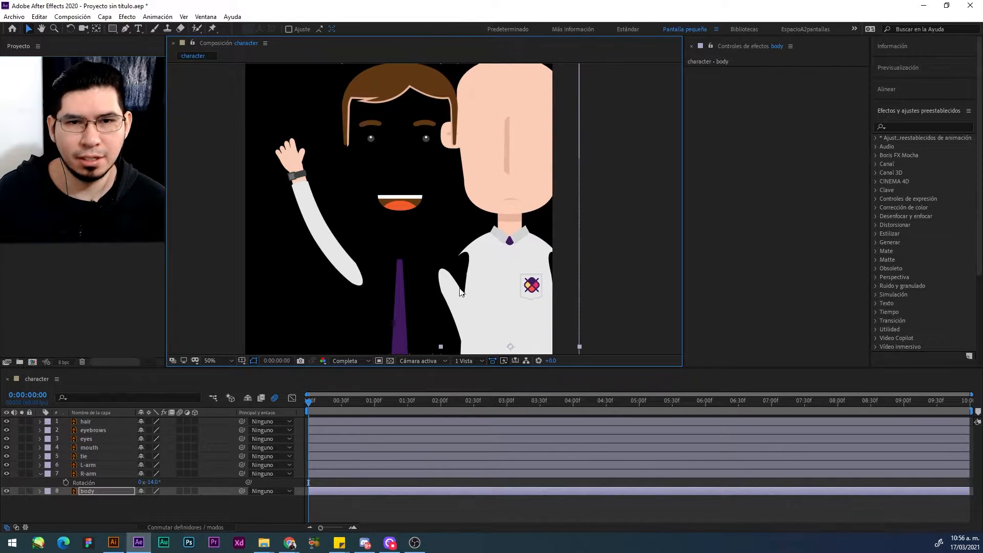
key("ctrl+z")
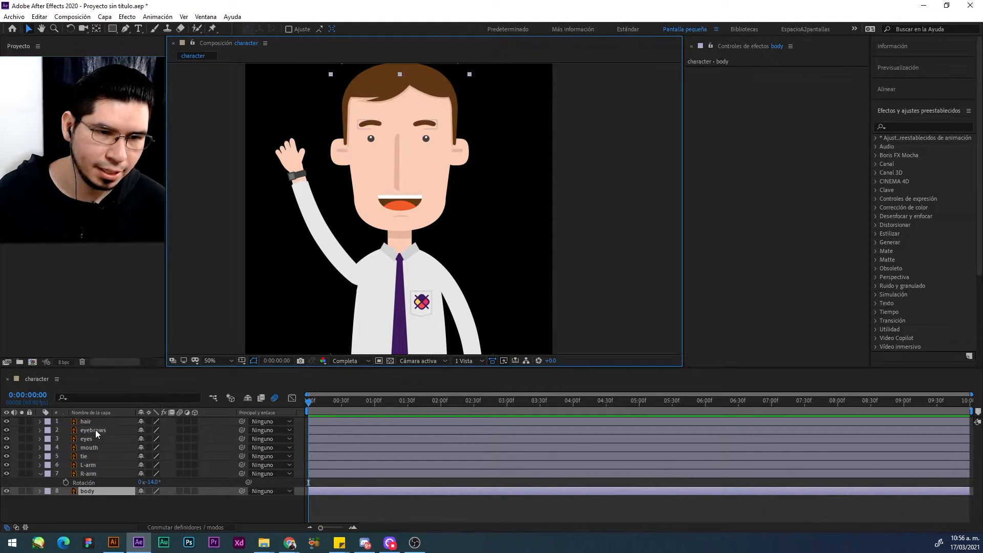
Step: Reveal the eyes layer's scale and set its first keyframe at 0:00:00:30 with 100% scale
scroll(407, 154, "up", 2)
scroll(467, 219, "down", 2)
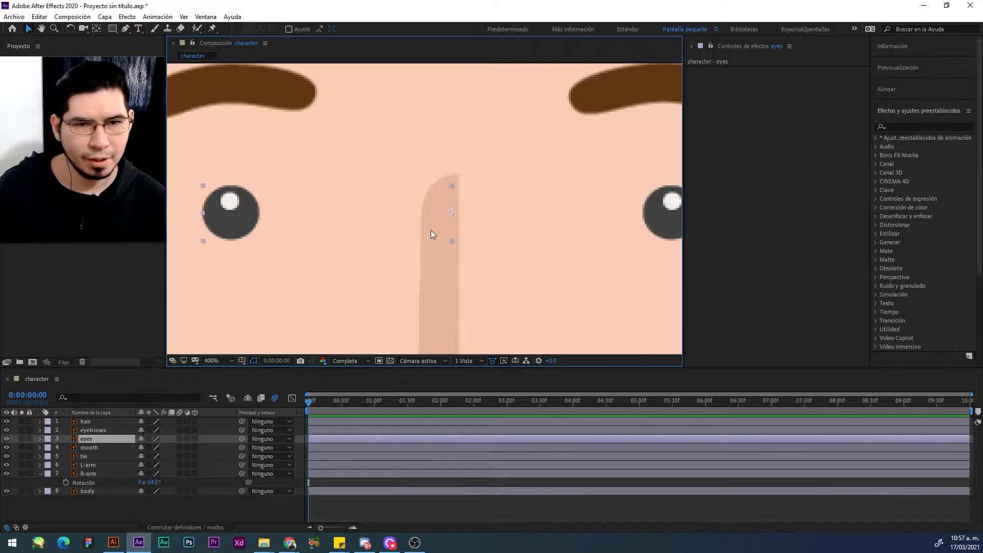
scroll(431, 232, "down", 2)
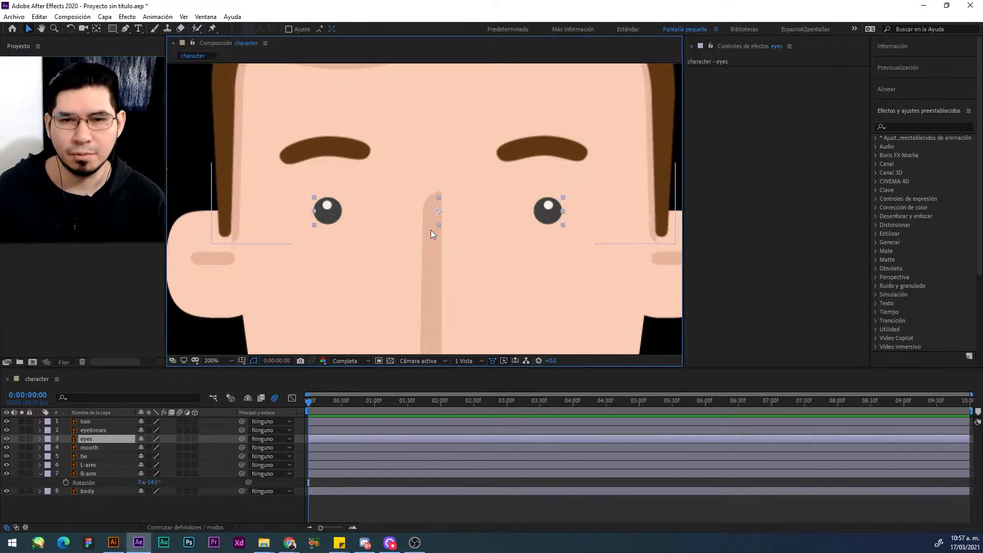
key("s")
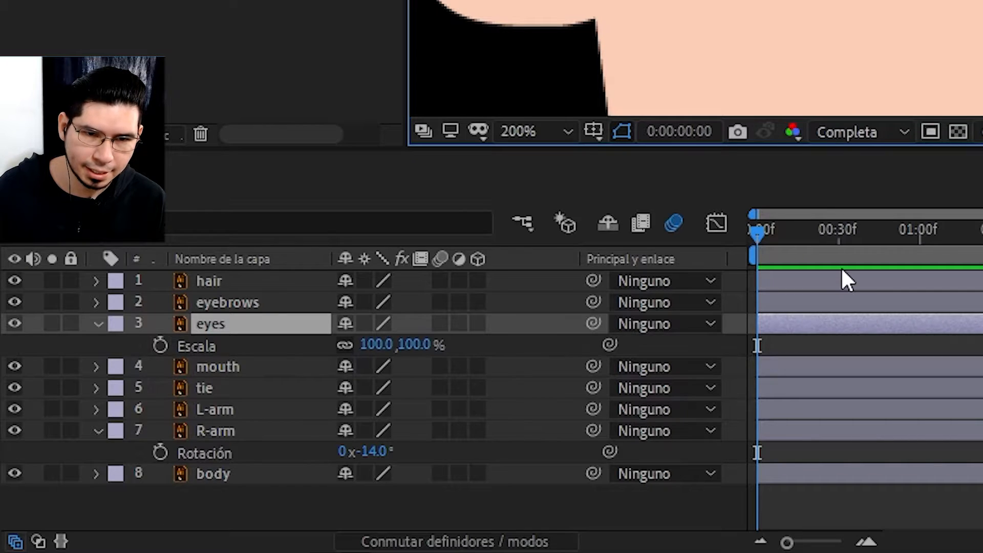
left_click_drag(849, 236, 859, 239)
left_click_drag(842, 245, 838, 244)
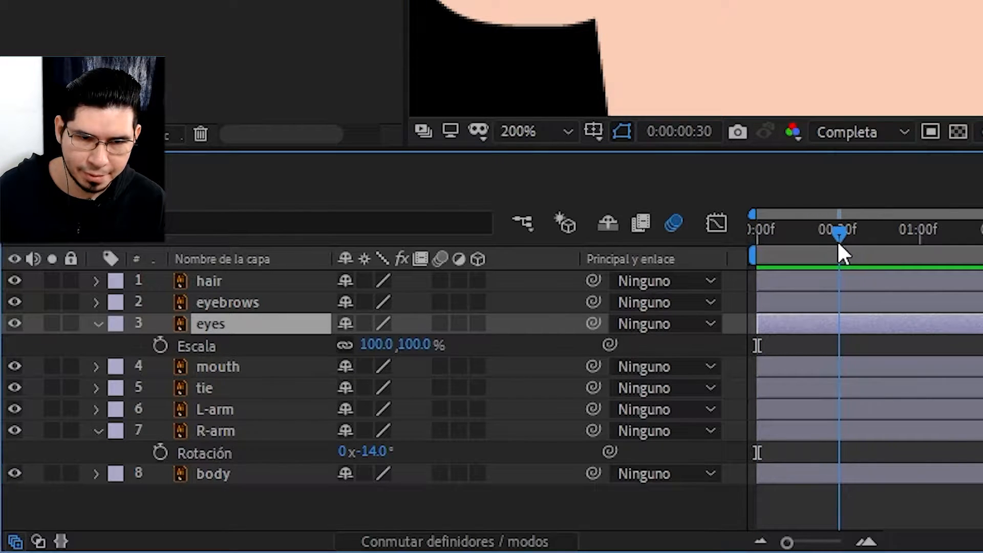
left_click(161, 346)
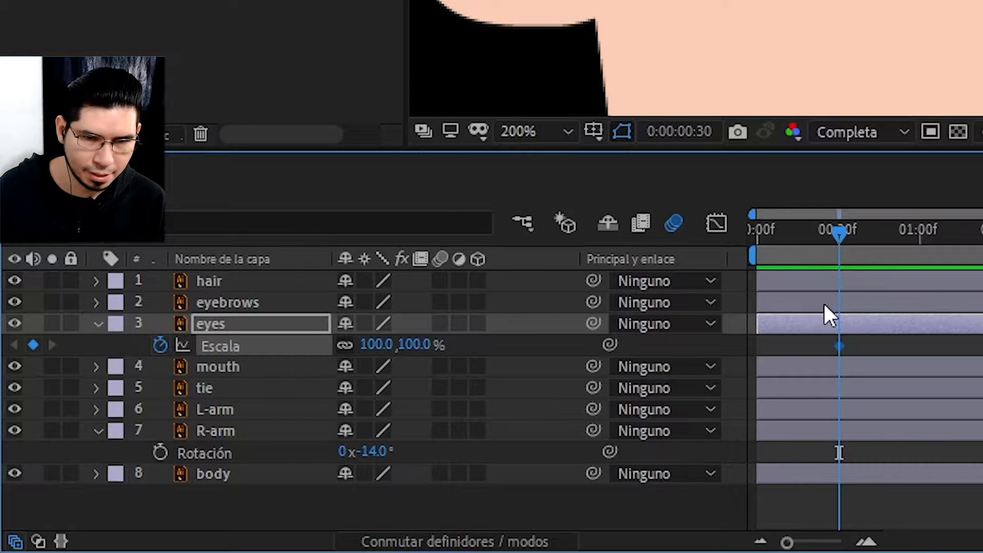
scroll(826, 318, "up", 2)
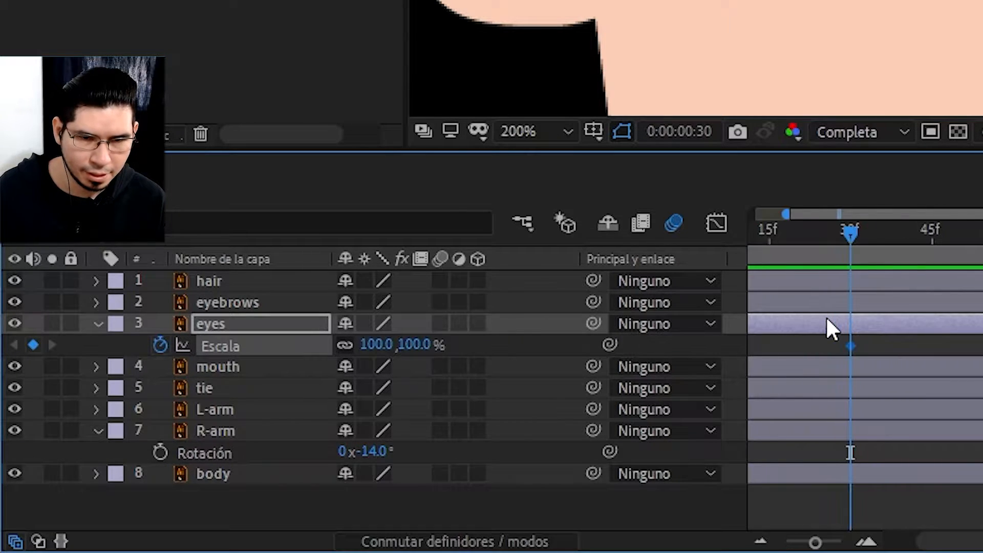
Step: At 0:00:00:28, set the eyes layer's vertical scale to 0% while keeping the horizontal scale at 100%
left_click(858, 233)
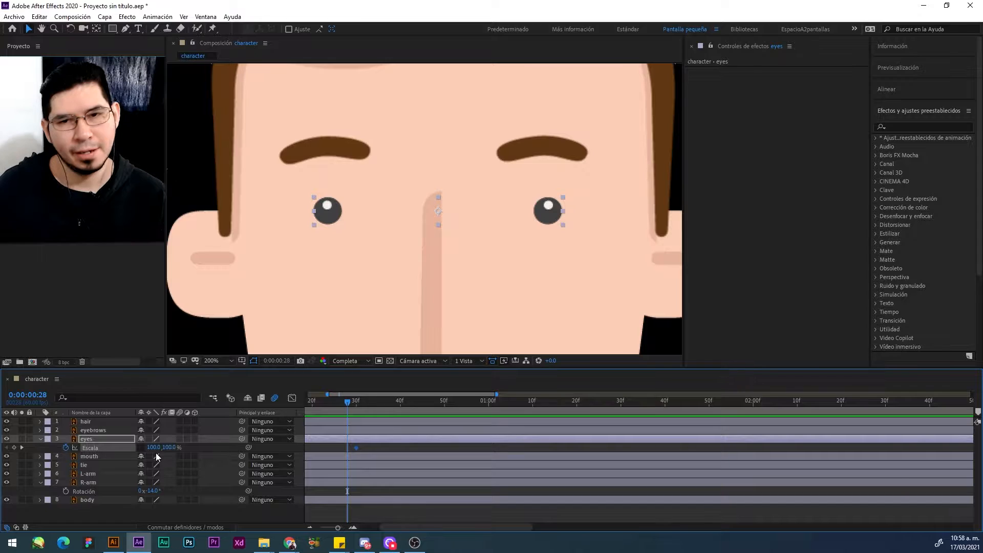
left_click_drag(169, 448, 137, 441)
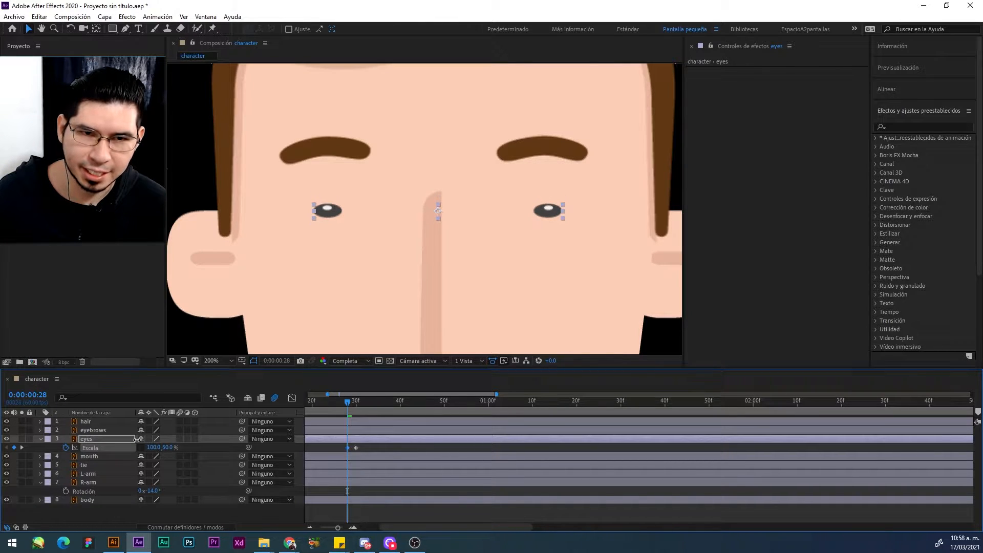
left_click(166, 447)
type("0")
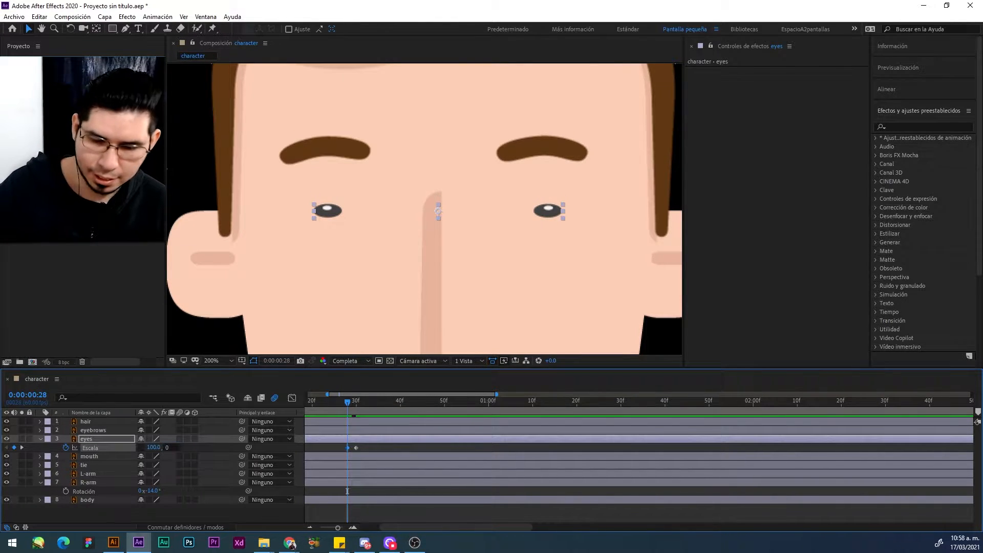
key("Return")
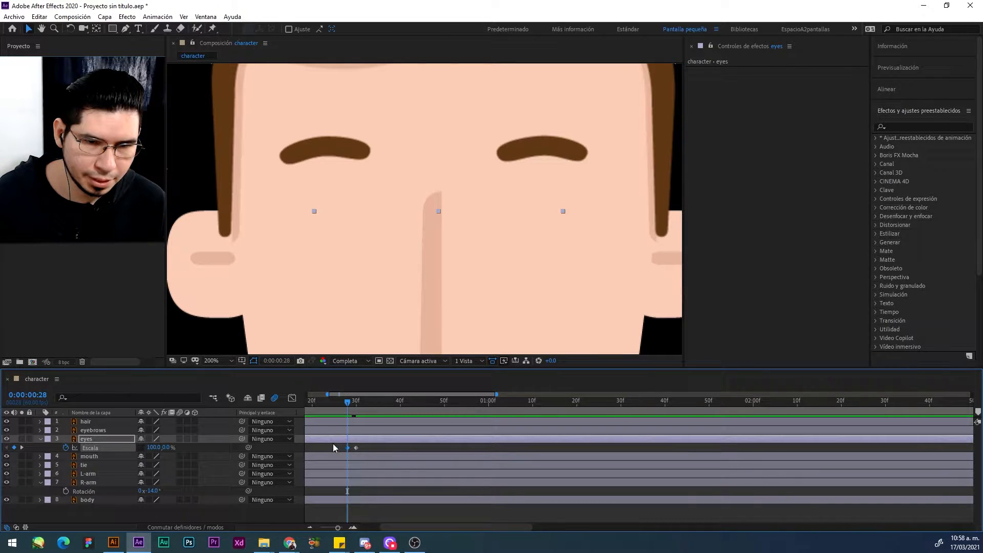
Step: At 0:00:00:26, set the eyes layer's vertical scale to 100% to start the blink with open eyes
left_click_drag(342, 402, 334, 406)
left_click(165, 447)
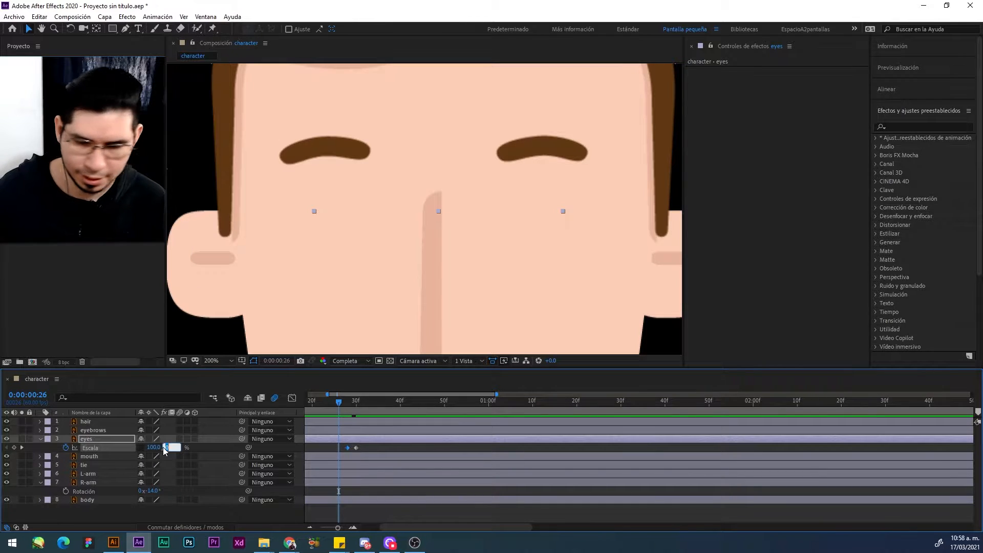
type("100")
key("Return")
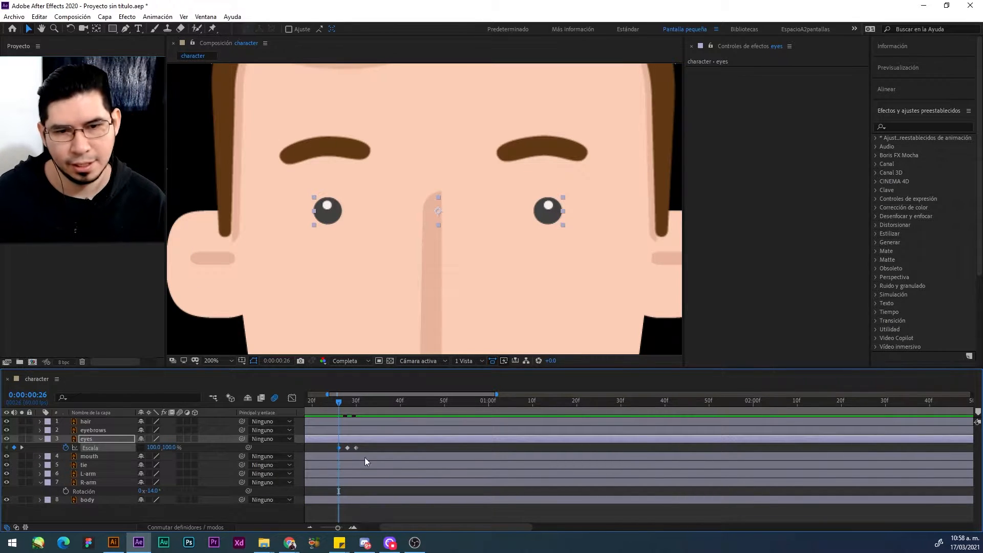
Step: Play the composition from 0:00:00:00 to check the speed of the eye blink
key("minus")
key("minus")
key("minus")
key("minus")
left_click_drag(318, 399, 295, 399)
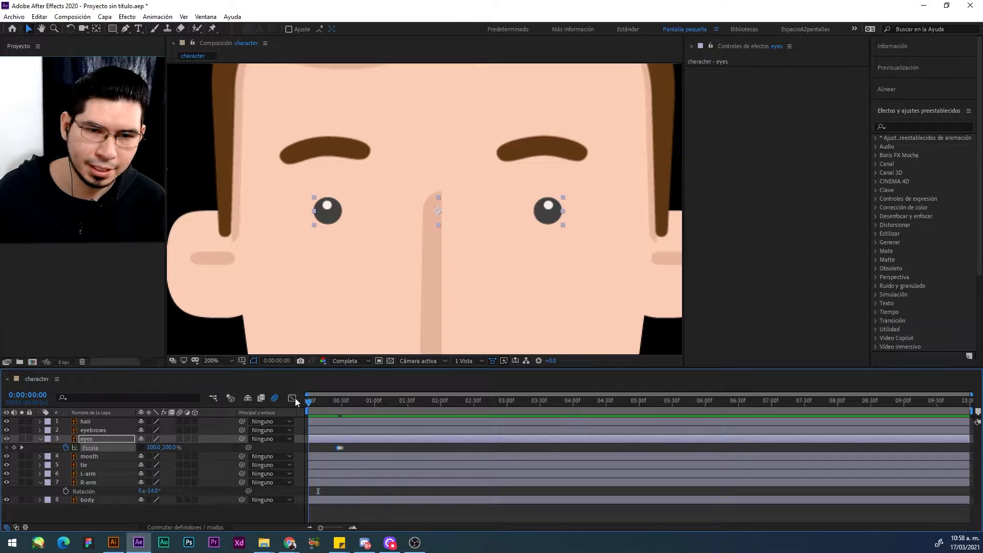
key("space")
key("space")
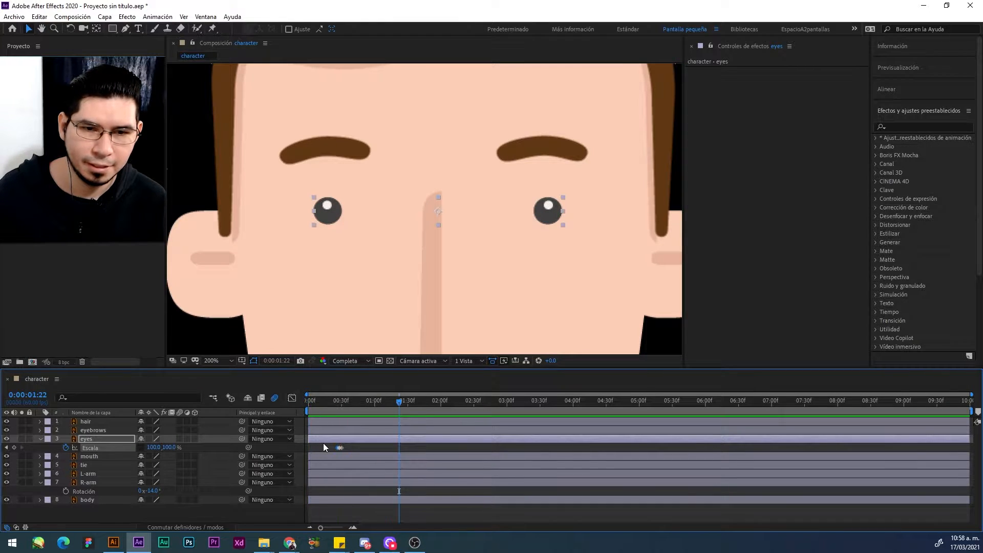
Step: Slow the blink by moving the closed-eyes scale keyframe to 0:00:00:30 and the last one to 0:00:00:35
scroll(324, 443, "up", 3)
left_click_drag(466, 448, 511, 450)
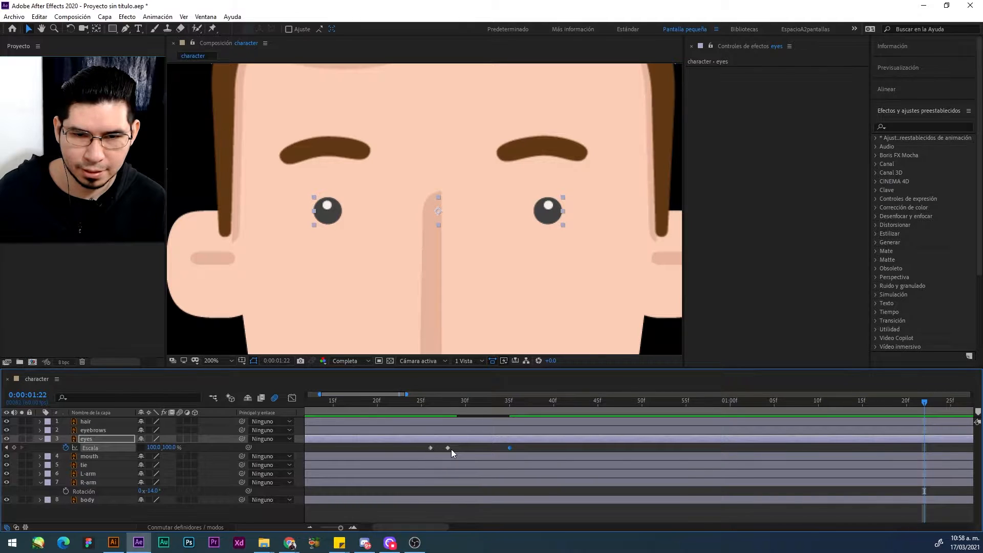
left_click_drag(448, 448, 464, 448)
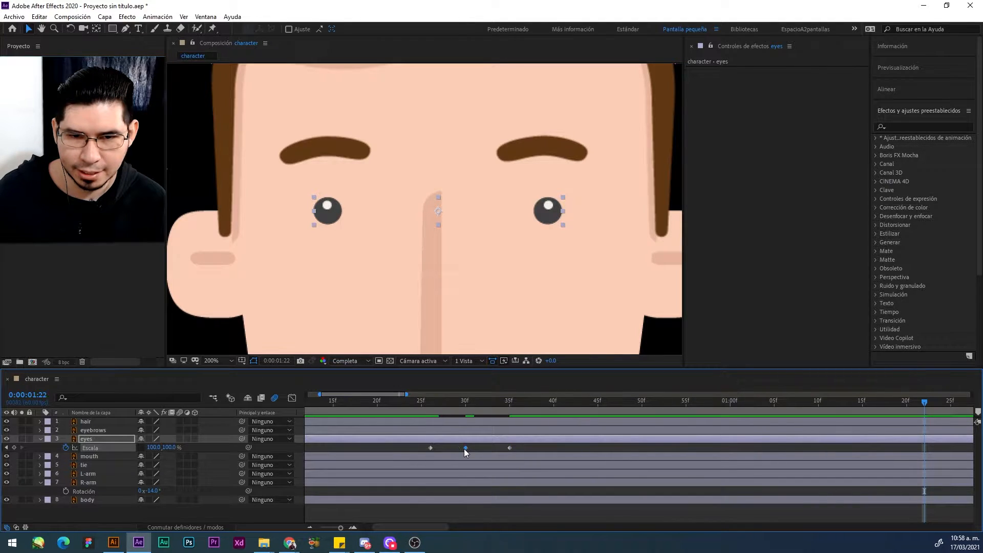
Step: Replay the slowed blink from just before its keyframes to check the new timing
left_click(414, 403)
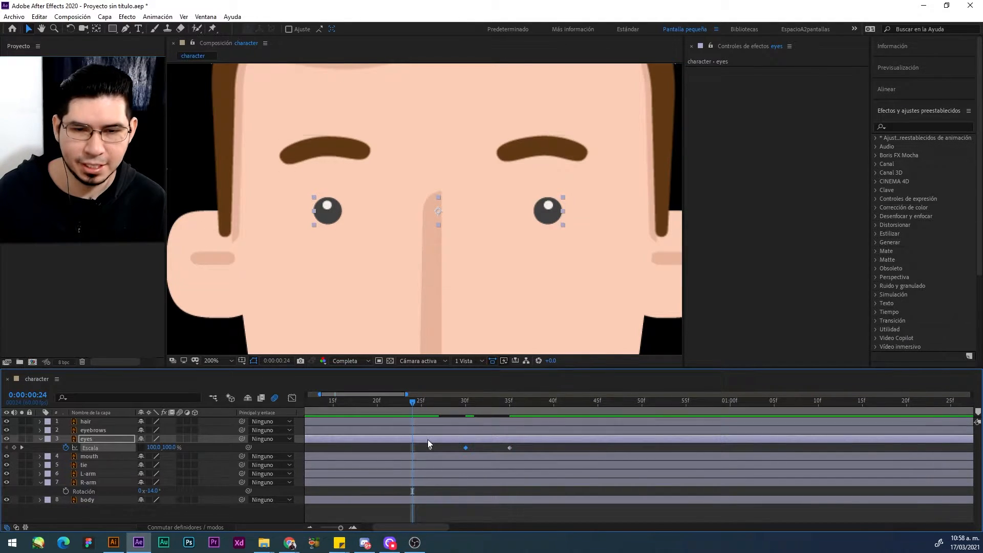
key("semicolon")
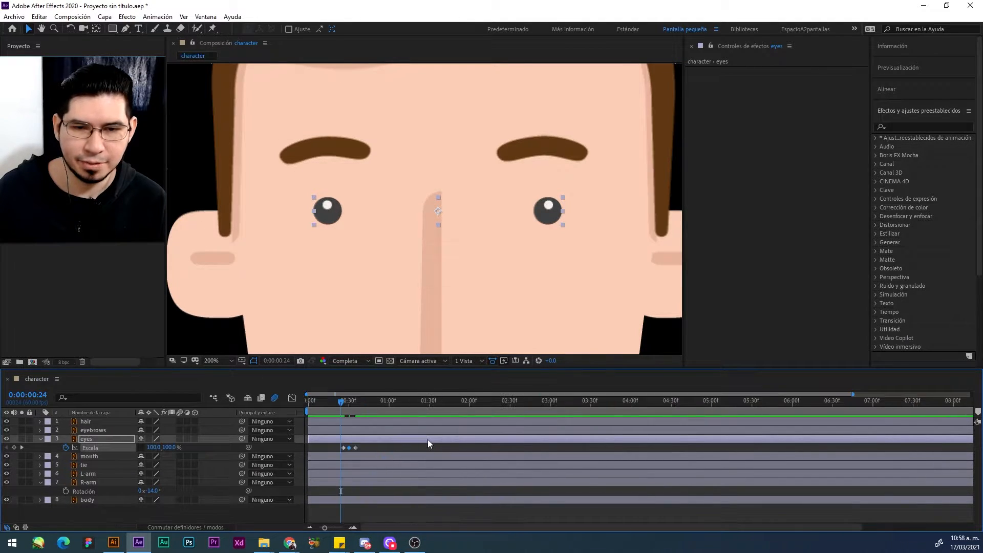
key("space")
scroll(428, 439, "down", 1)
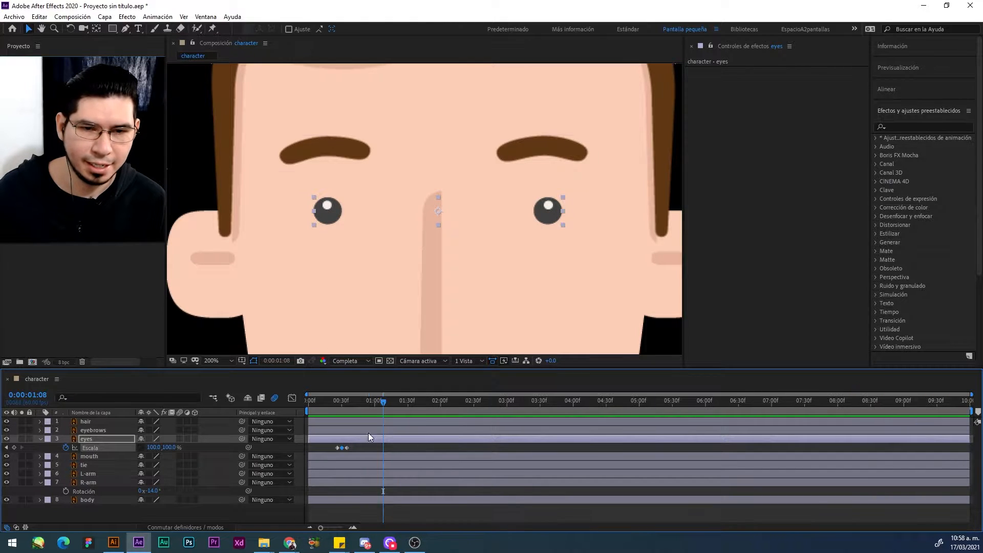
left_click(321, 400)
key("space")
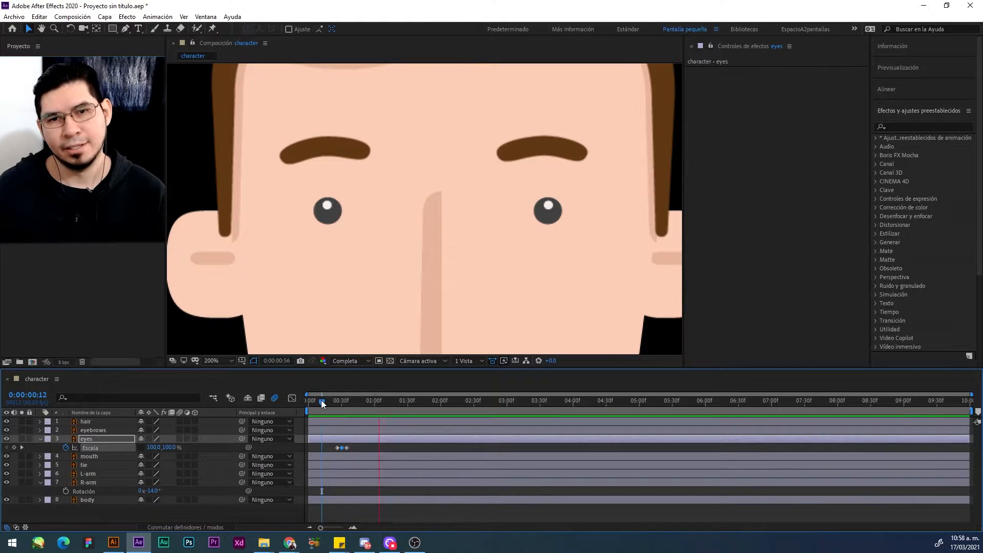
key("space")
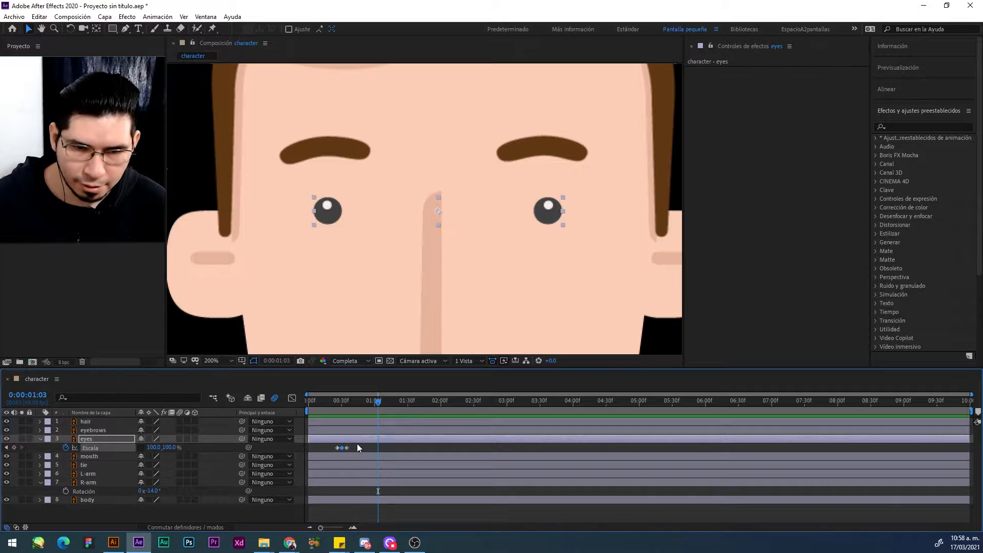
Step: Shift the three blink keyframes to around 0:00:01:30 and paste copies of them at 0:00:03:29 and 0:00:03:47
left_click_drag(358, 444, 410, 447)
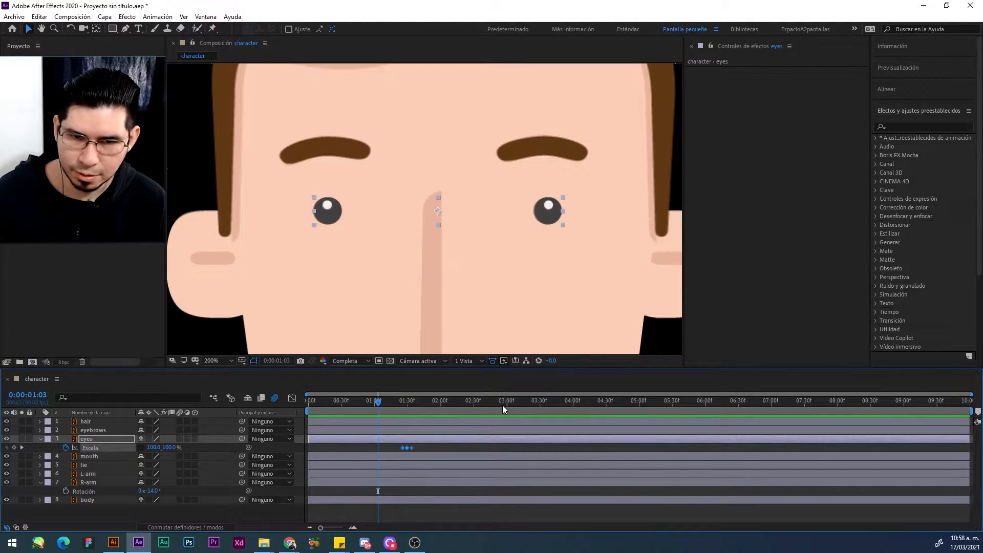
left_click(538, 403)
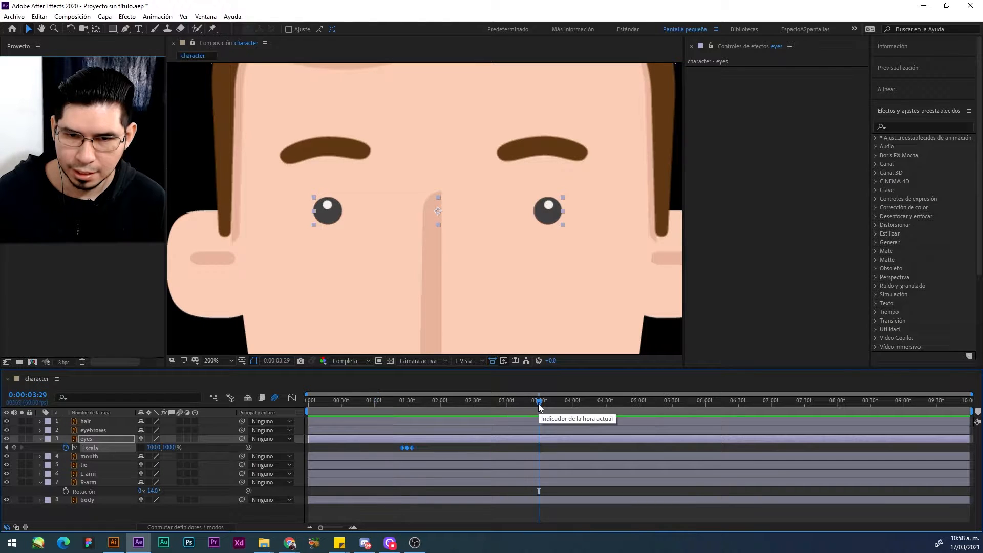
key("ctrl+v")
left_click(558, 407)
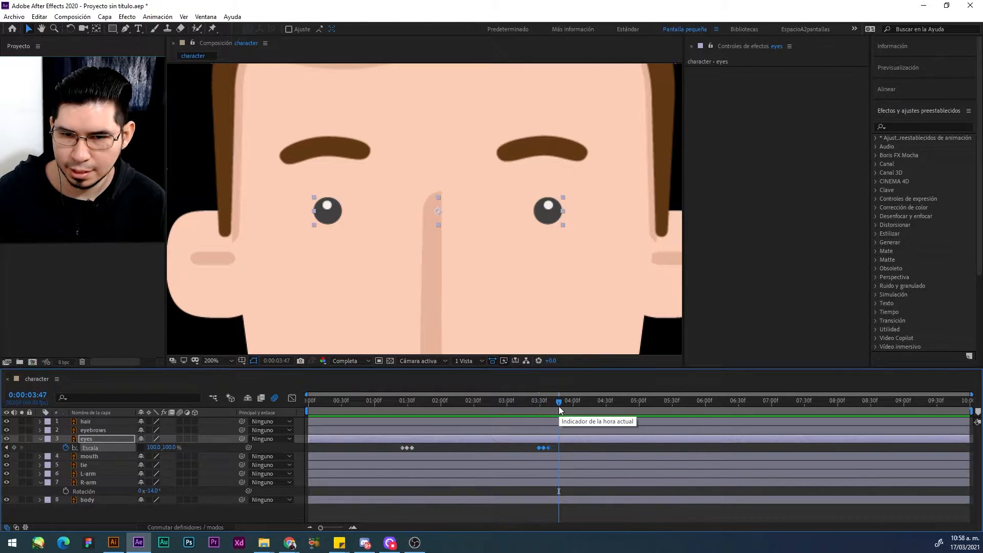
key("ctrl+v")
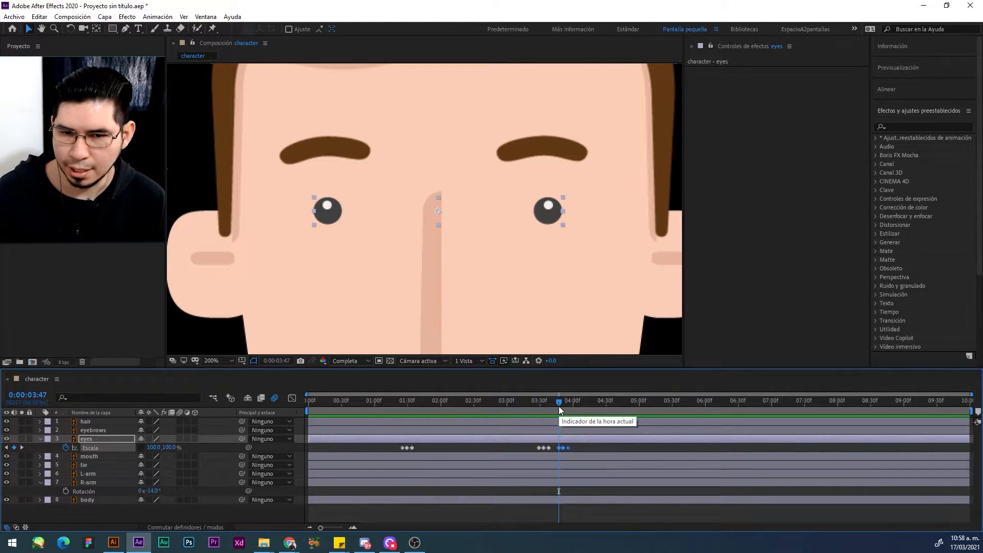
Step: Paste the blink keyframes at 0:00:05:44, 0:00:07:19, 0:00:08:47 and 0:00:09:03, and preview the animation from the start
left_click(682, 404)
left_click(701, 404)
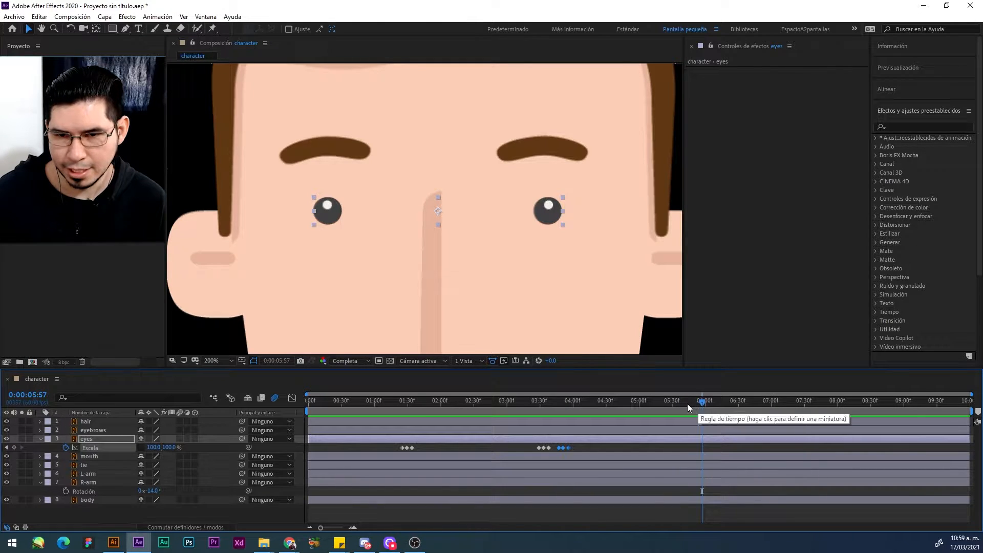
left_click(687, 403)
key("ctrl+v")
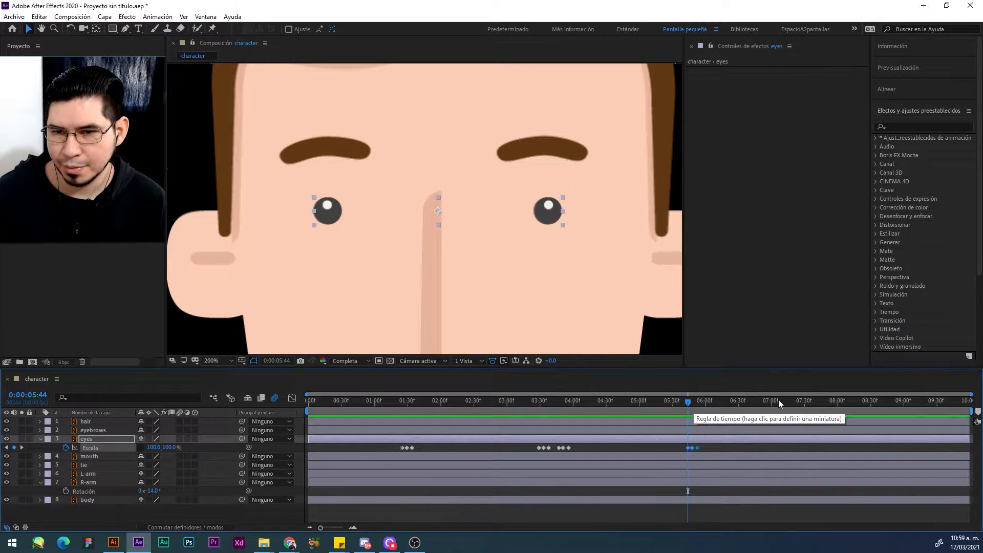
left_click(792, 401)
key("ctrl+v")
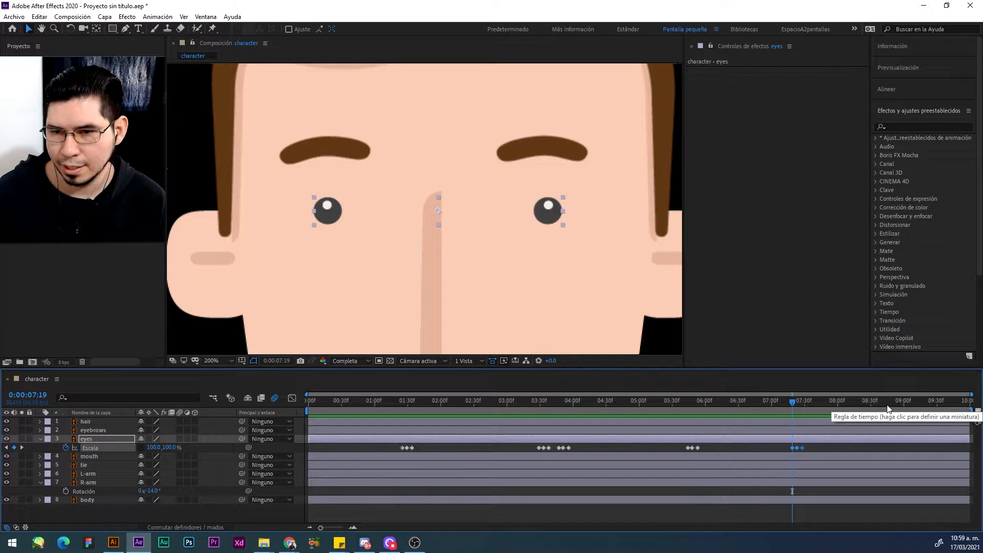
left_click(889, 405)
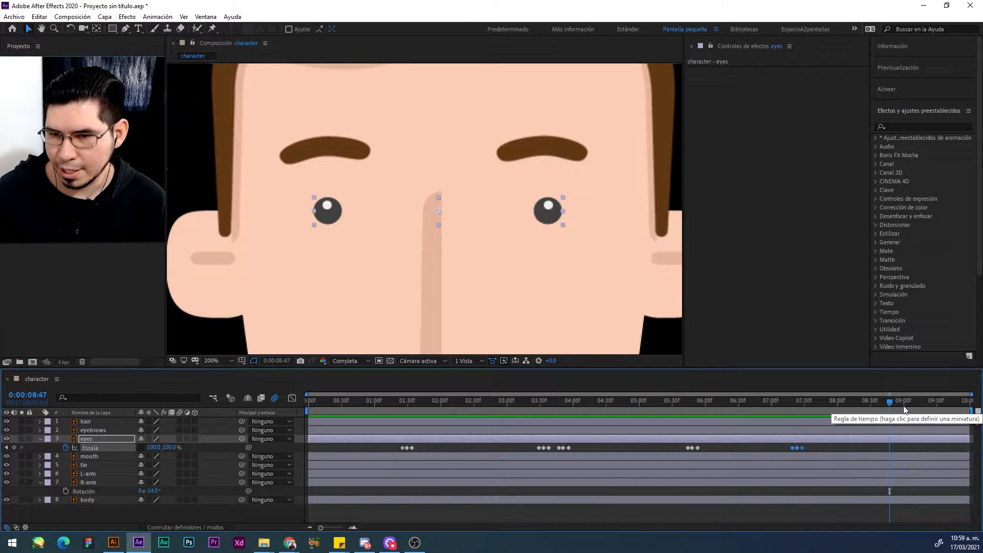
left_click(904, 410)
key("ctrl+v")
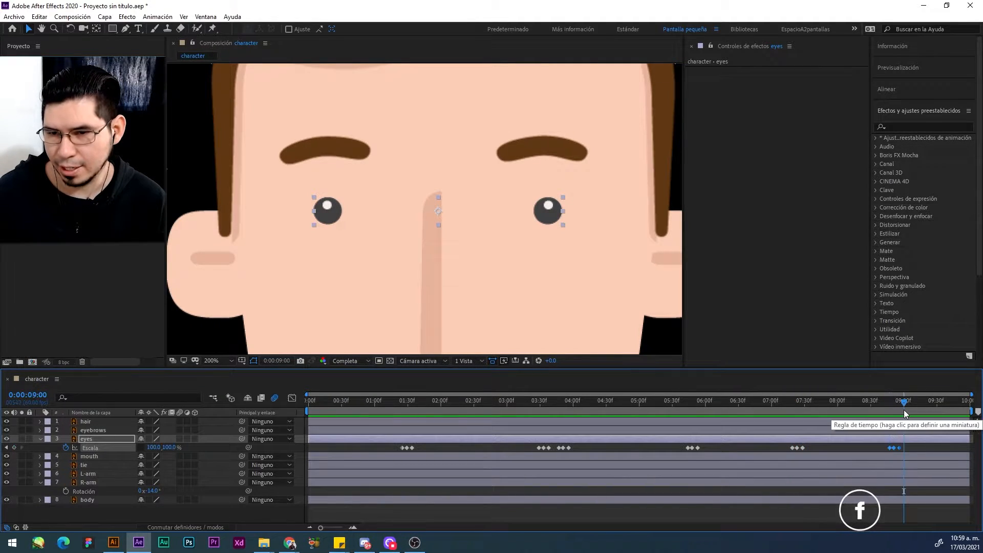
left_click(907, 409)
key("ctrl+v")
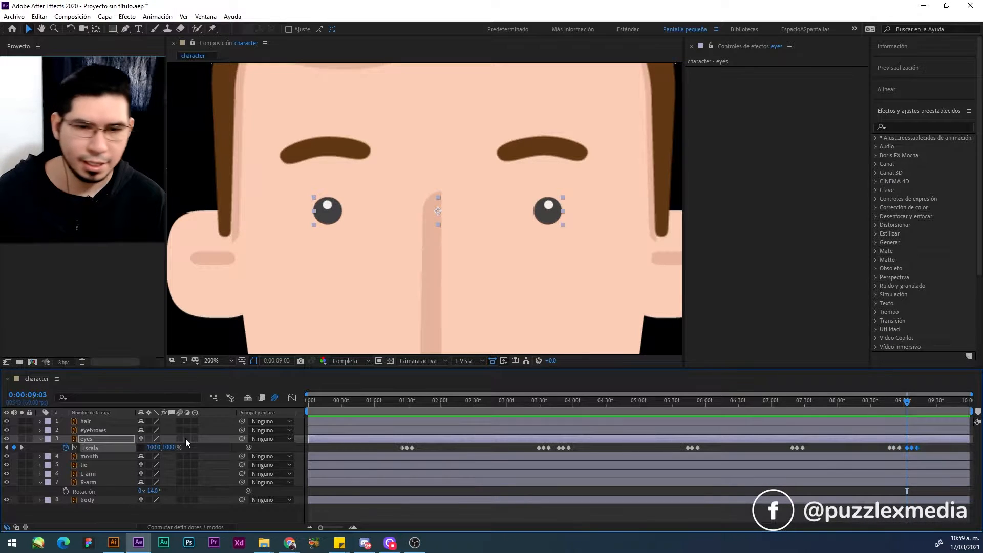
left_click_drag(359, 410, 290, 401)
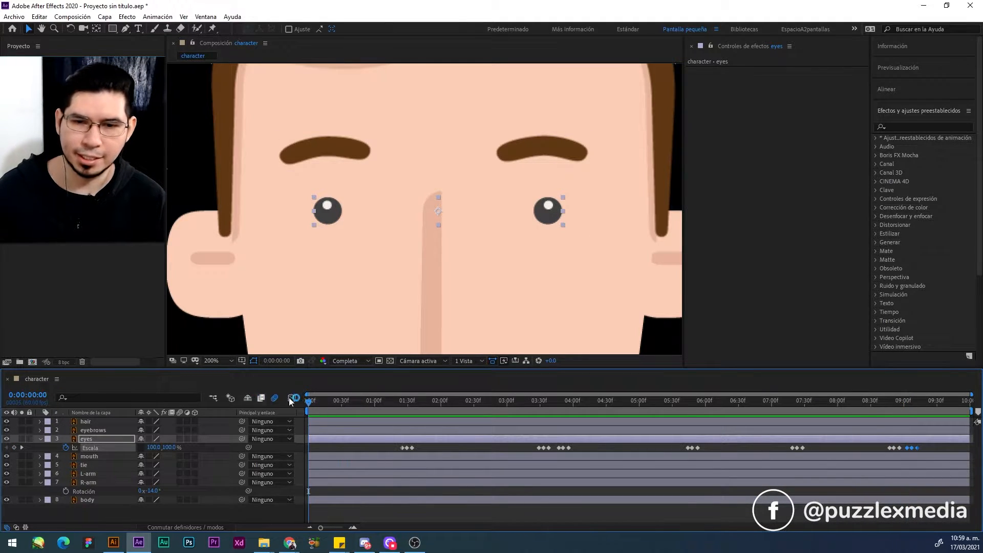
key("space")
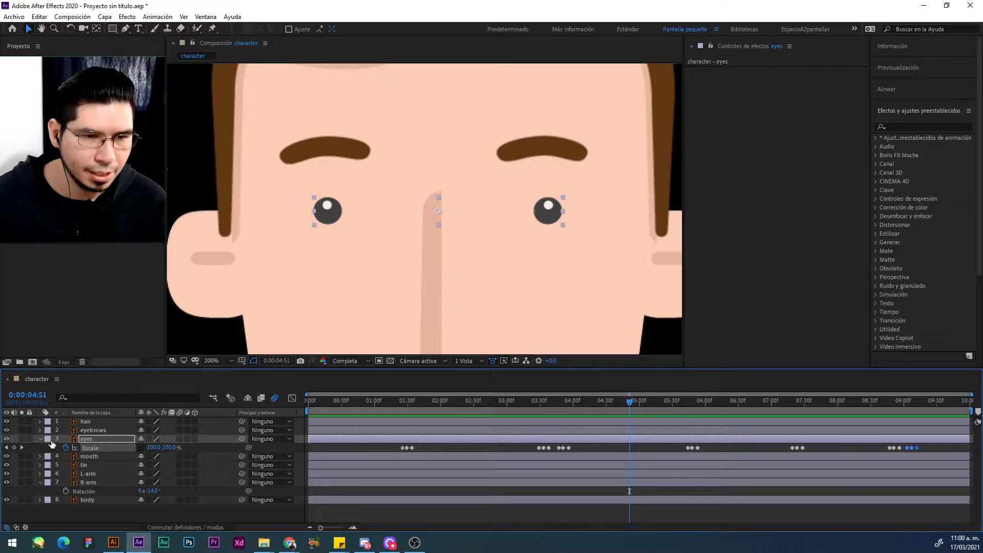
Step: Collapse the eyes layer's properties and parent the eyes layer to the body layer
left_click(41, 440)
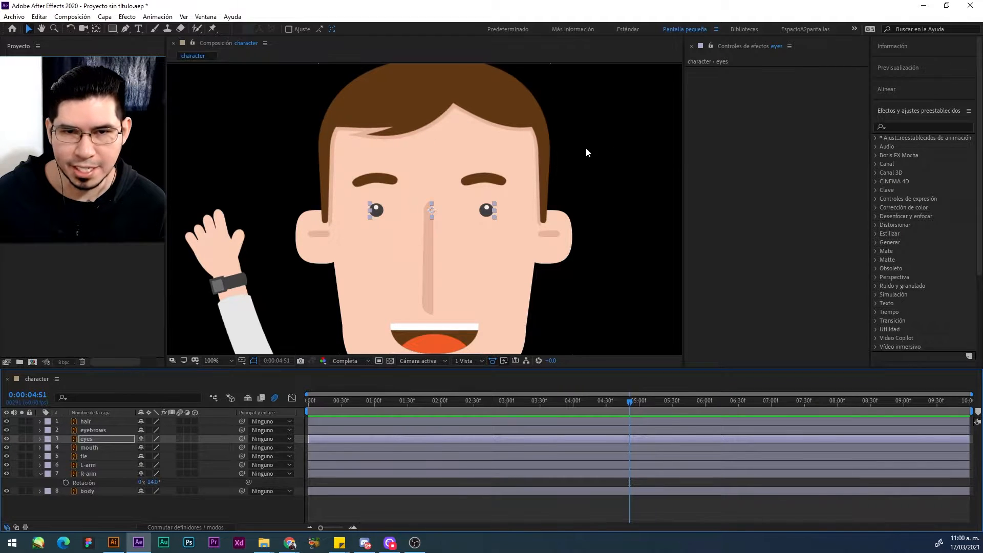
left_click(84, 439)
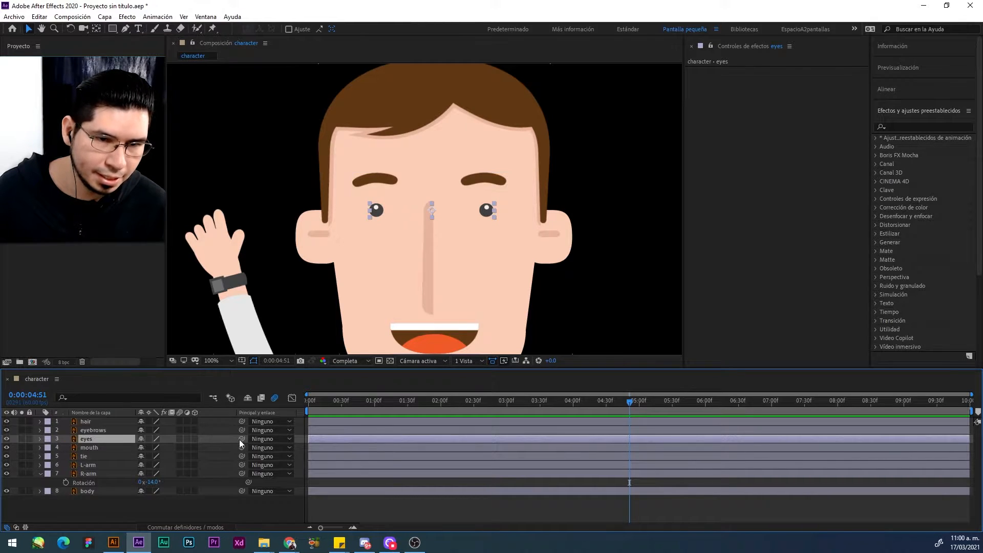
left_click_drag(234, 442, 101, 489)
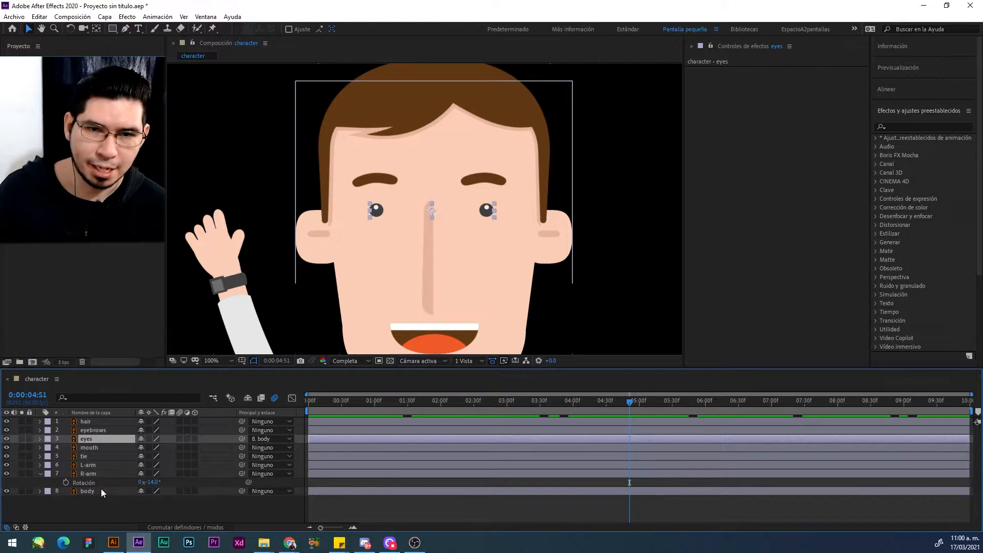
Step: Try moving the body layer sideways to test the parented eyes, and undo the move
scroll(302, 205, "down", 1)
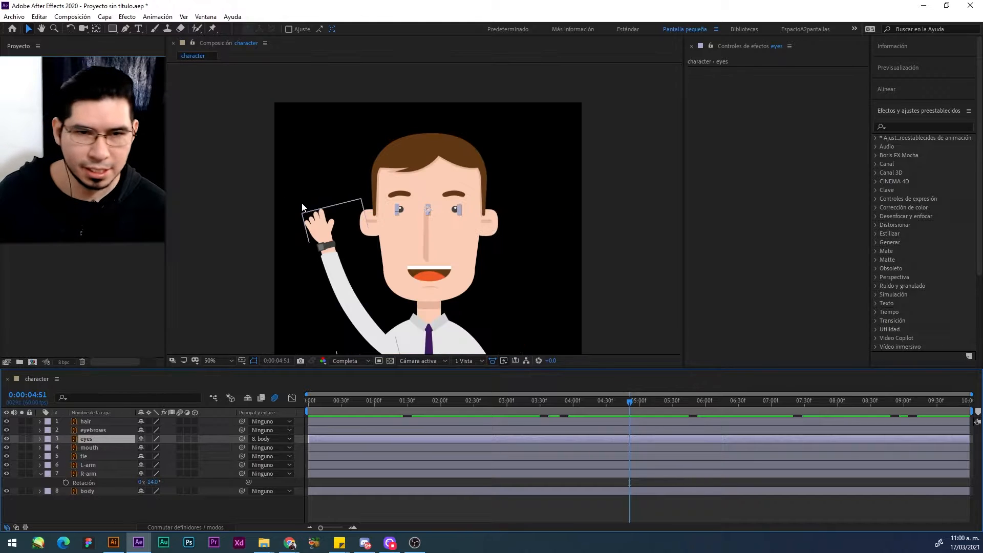
left_click_drag(369, 193, 365, 145)
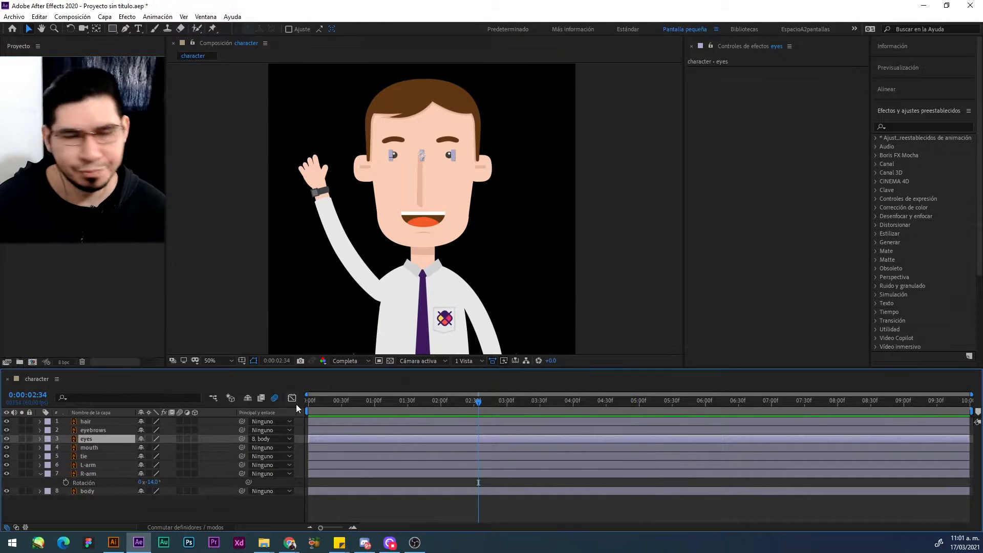
left_click(113, 491)
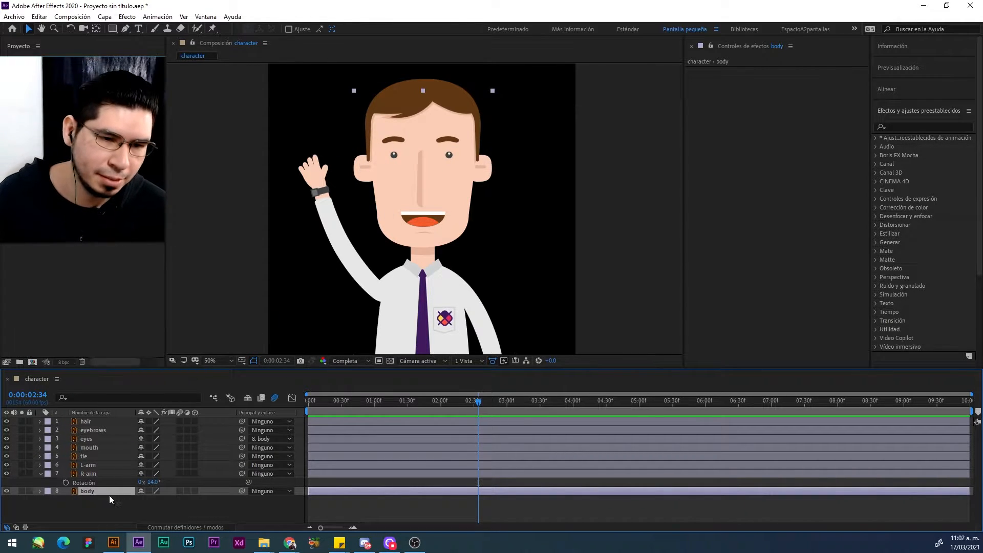
left_click_drag(405, 317, 534, 305)
key("ctrl+z")
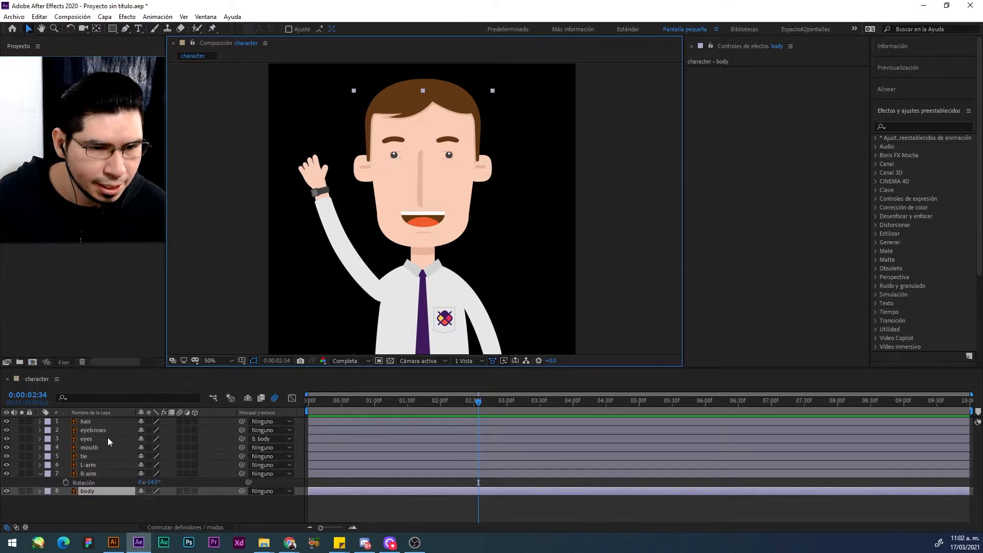
Step: Start Position animation for the eyebrows layer with a keyframe at 0:00:01:58
left_click(93, 429)
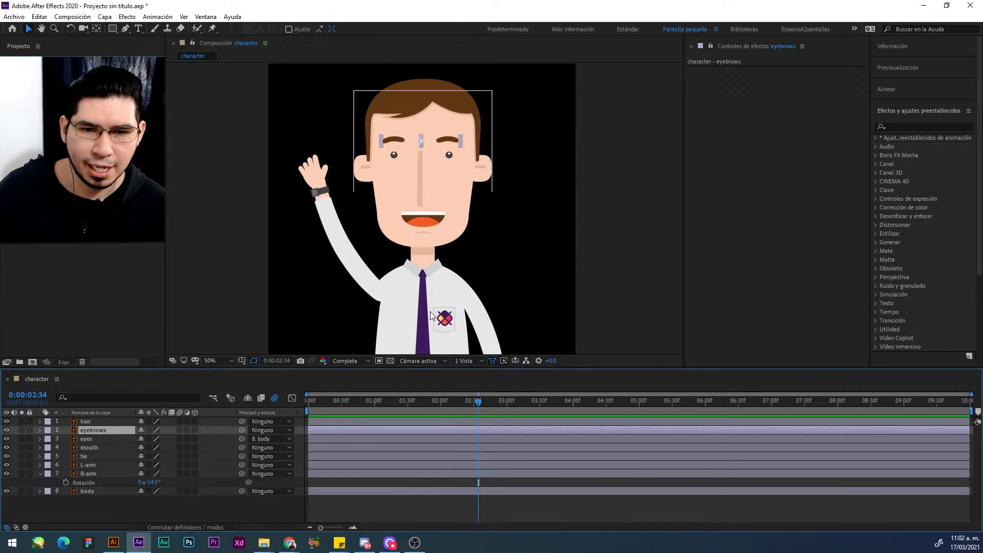
left_click(443, 403)
left_click(438, 407)
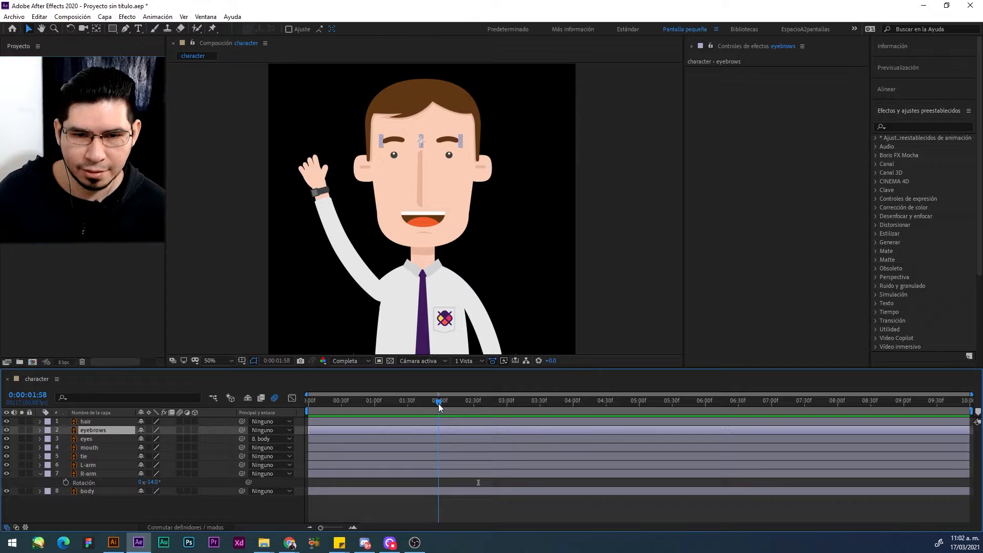
scroll(434, 133, "up", 4)
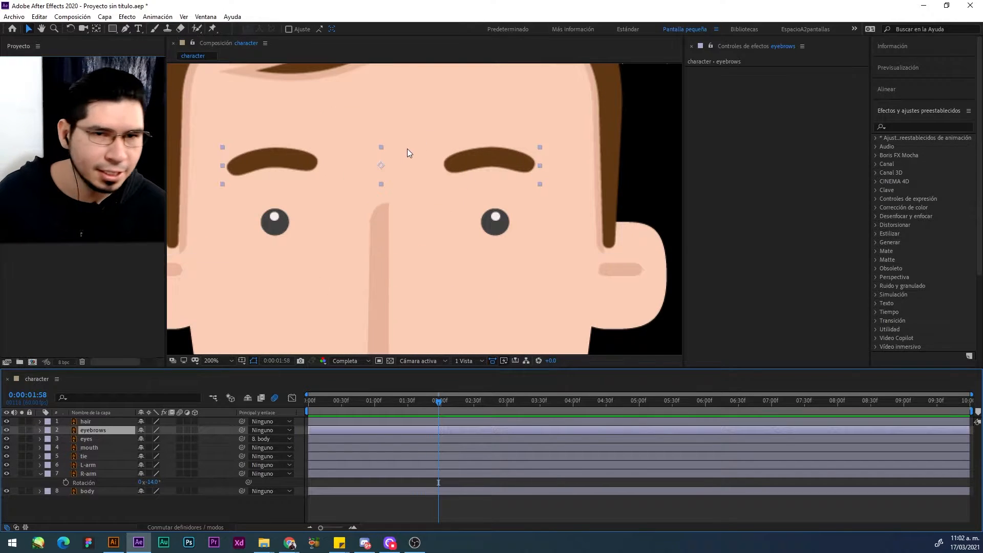
left_click_drag(373, 201, 393, 211)
key("v")
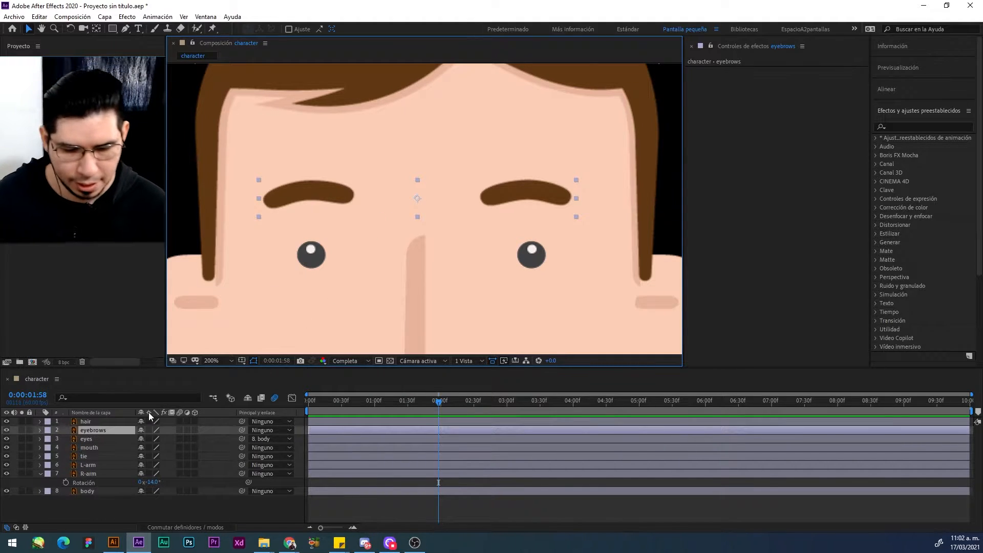
key("p")
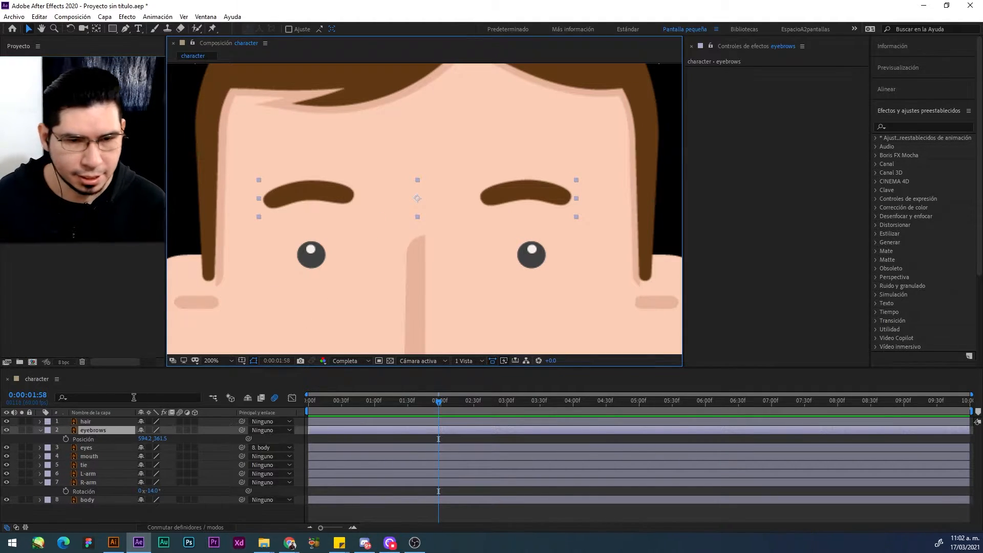
left_click(64, 438)
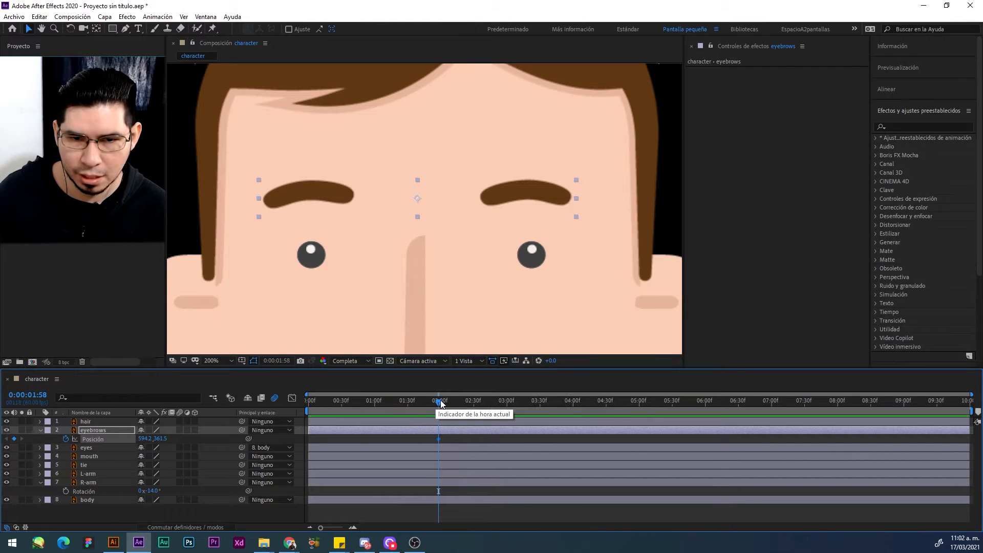
Step: Keyframe the eyebrows raised to Y 335.0 at 0:00:02:13 and back at rest just before 0:00:02:31, and preview the motion
left_click_drag(450, 401, 455, 404)
left_click_drag(511, 192, 513, 170)
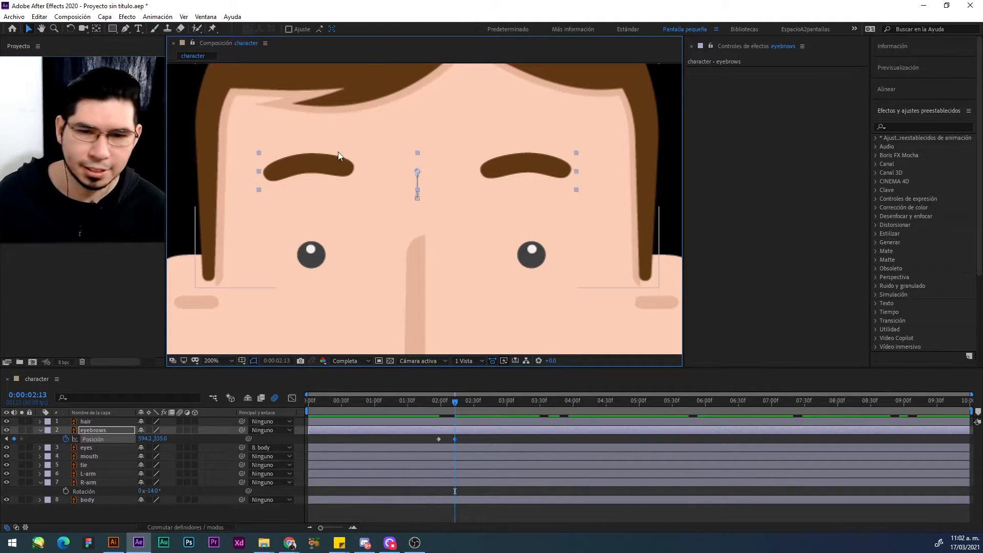
key("ctrl+v")
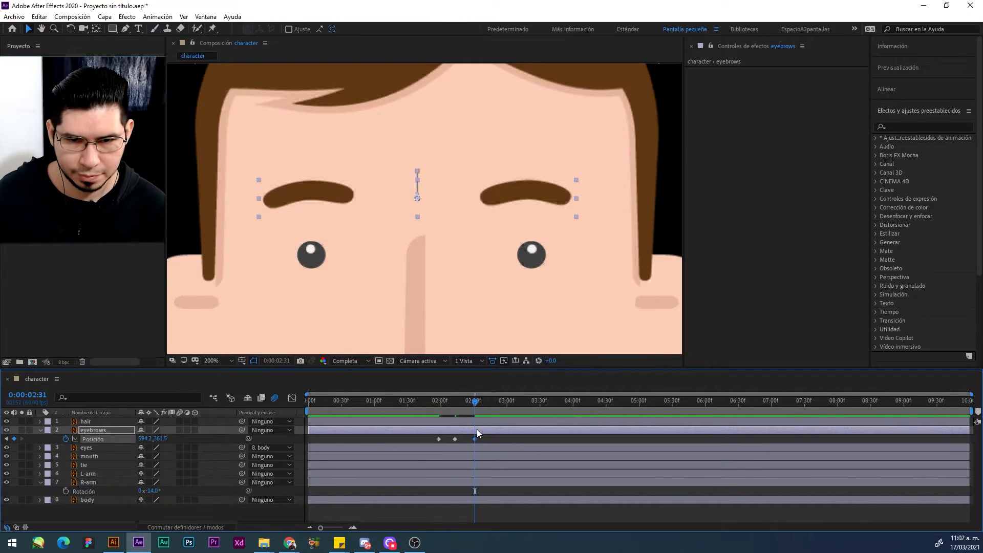
left_click_drag(475, 439, 470, 439)
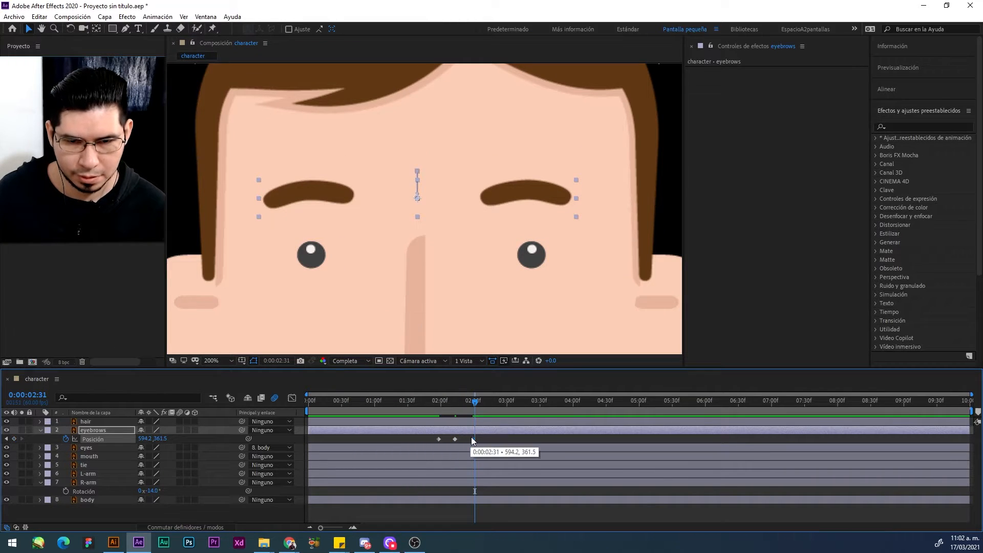
left_click(384, 403)
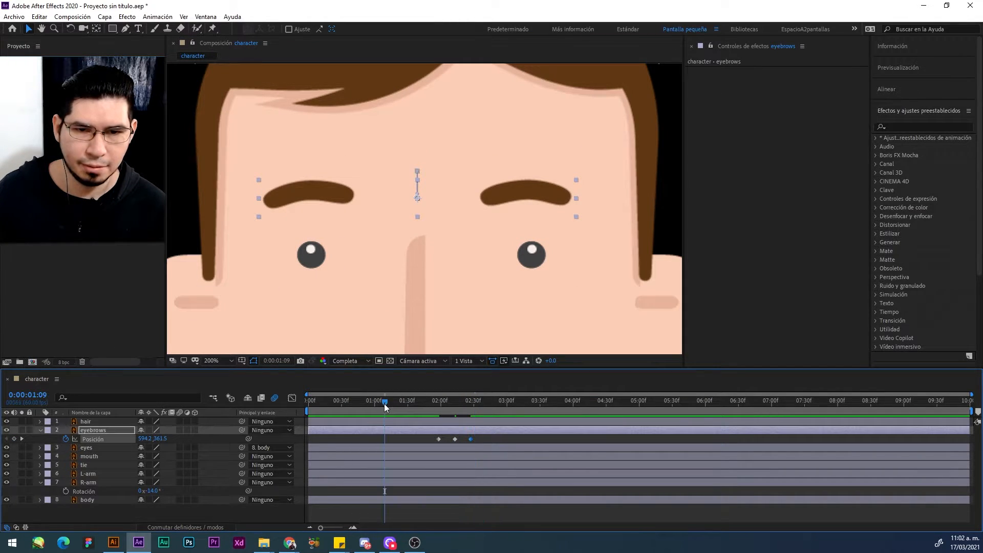
key("space")
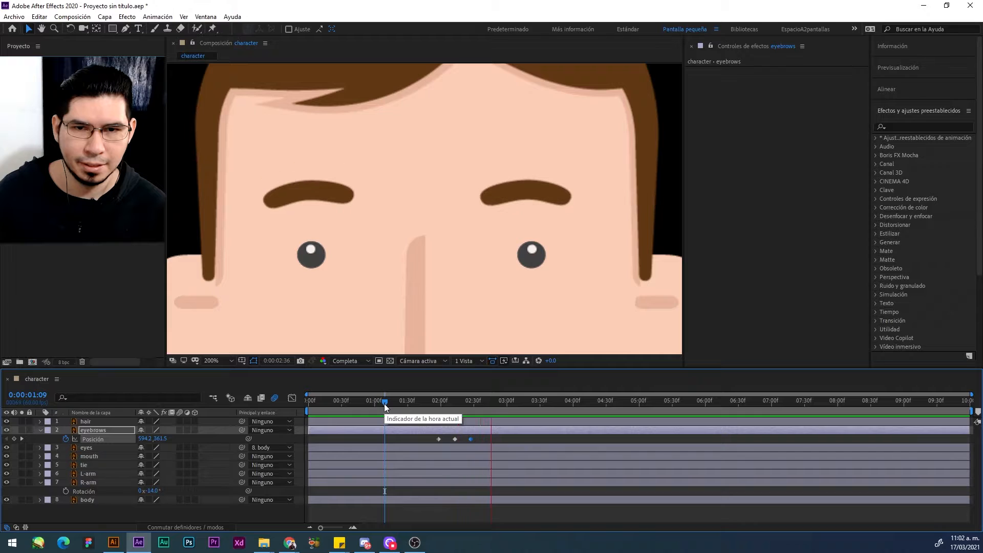
key("space")
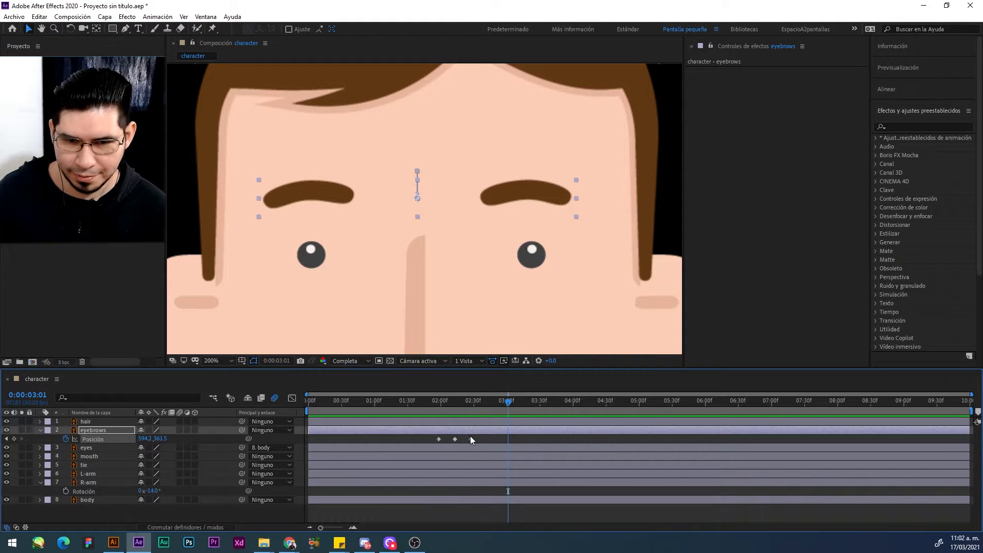
Step: Slow the eyebrow raise by moving its last keyframe to 0:00:03:01 and the raised keyframe about midway, and preview it
left_click_drag(471, 439, 507, 438)
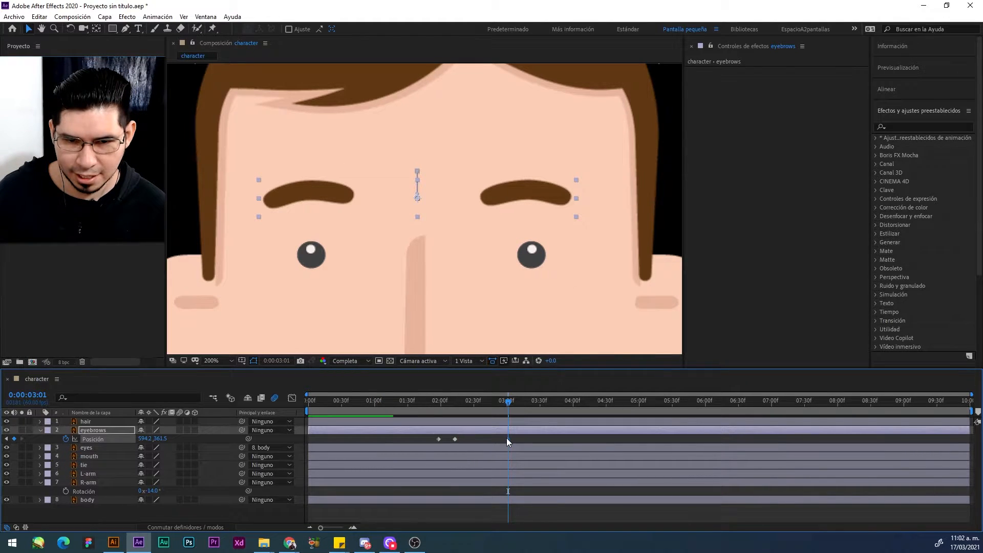
left_click(454, 439)
key("Delete")
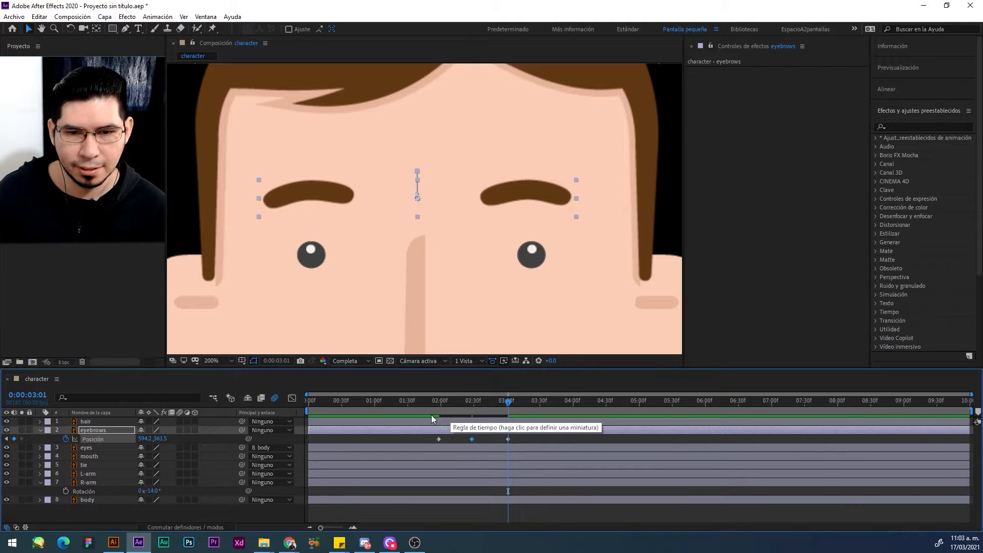
left_click(426, 403)
key("space")
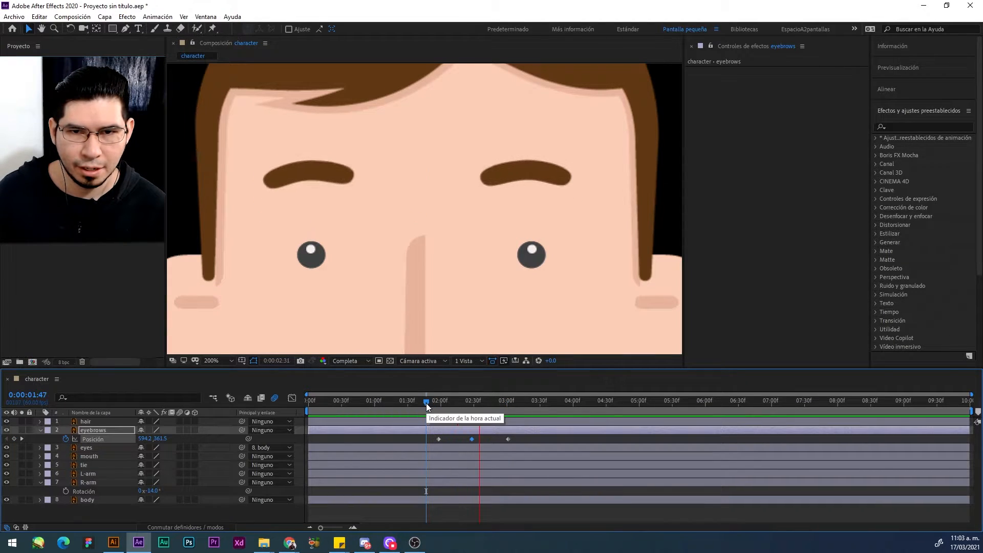
key("space")
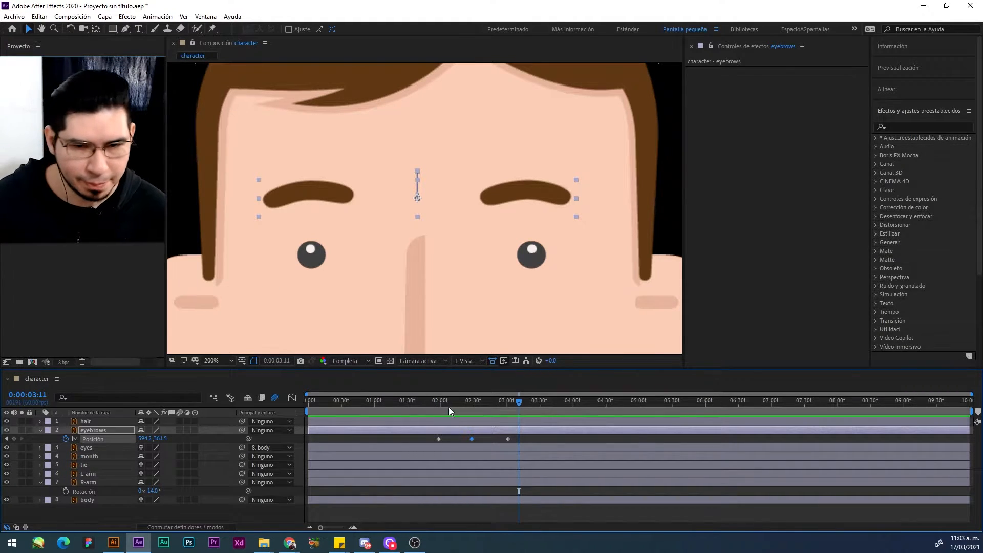
Step: Apply Easy Ease to the three eyebrow Position keyframes and preview the smoothed motion
left_click(439, 400)
left_click(439, 438)
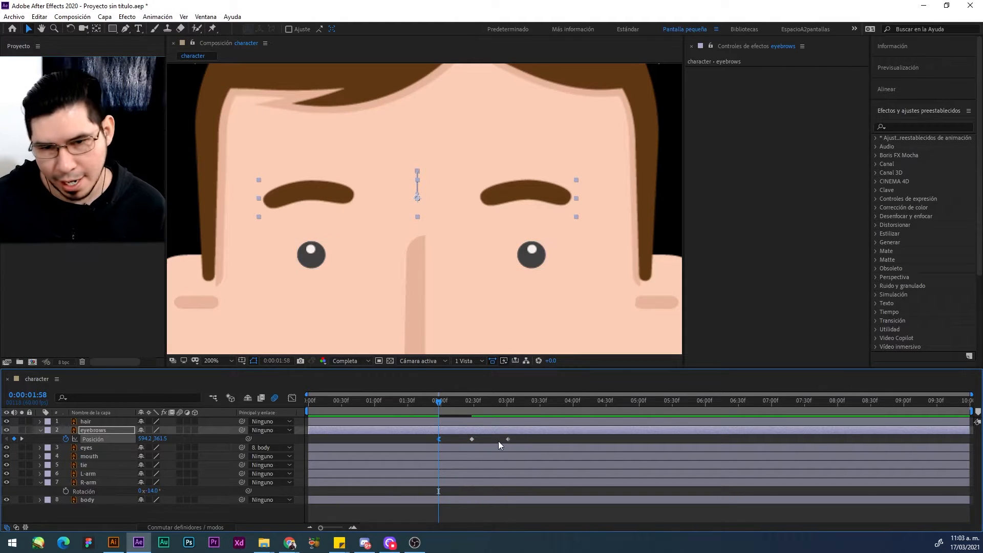
key("F9")
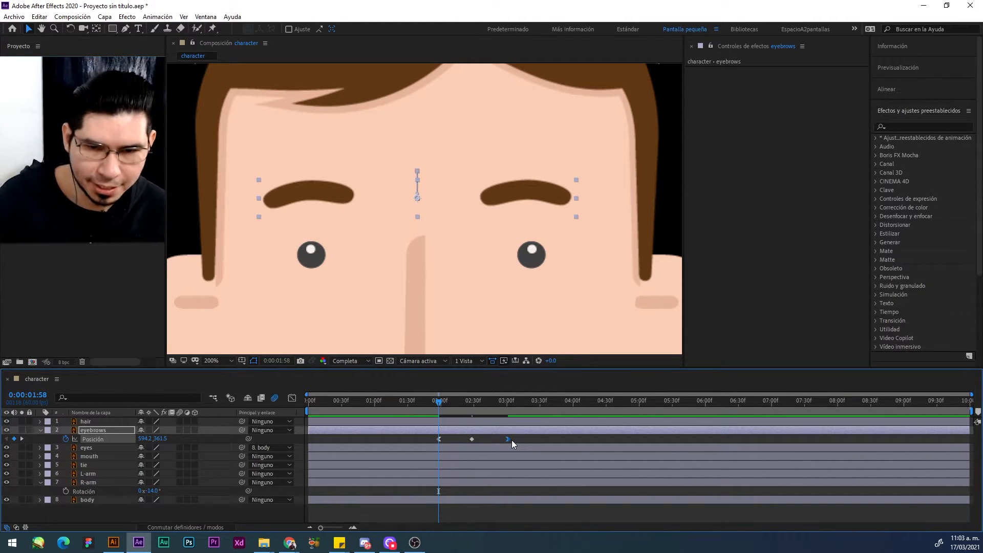
left_click(471, 440)
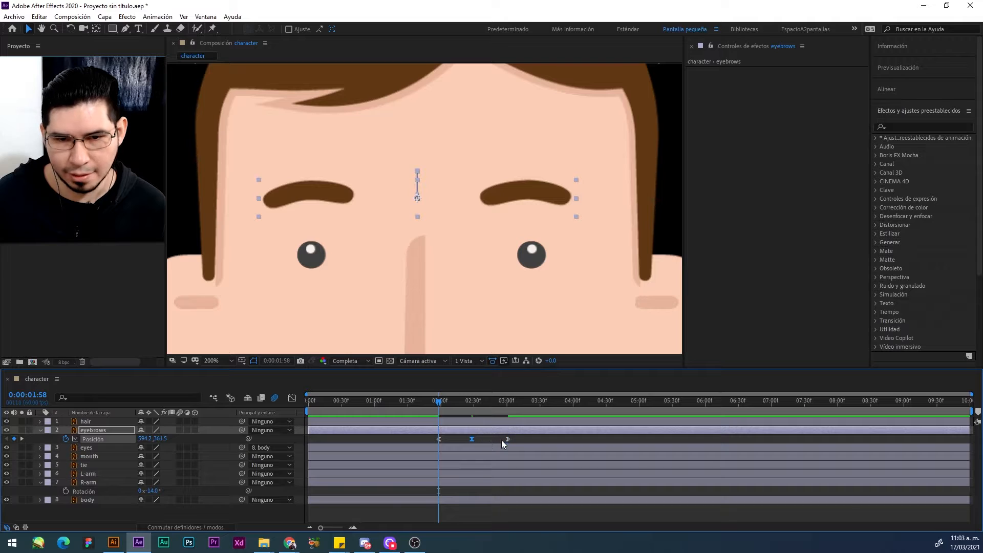
left_click(429, 407)
key("space")
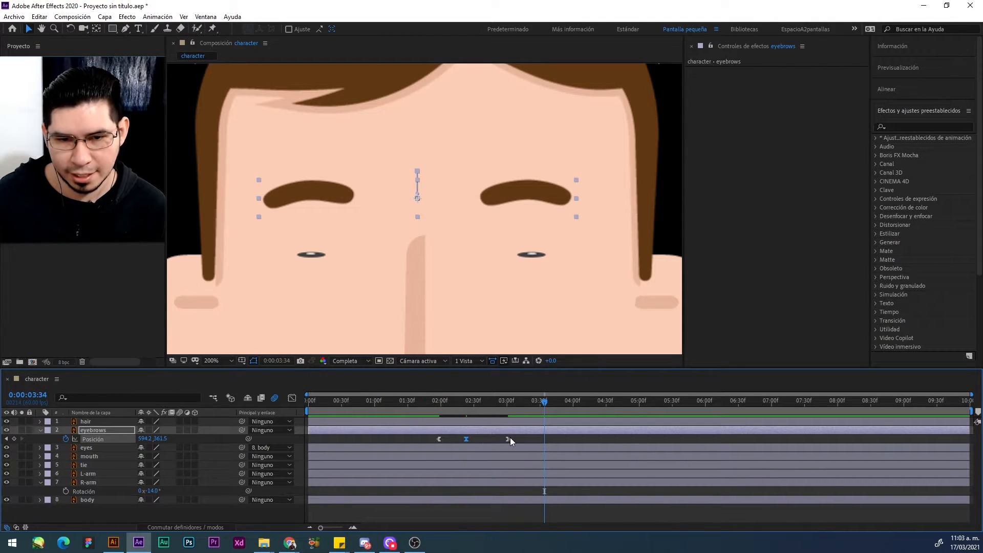
Step: Tighten the eyebrow timing with the raised keyframe at about 0:00:02:24 and the last at about 0:00:02:48, and preview it
left_click_drag(510, 437, 493, 437)
left_click(414, 410)
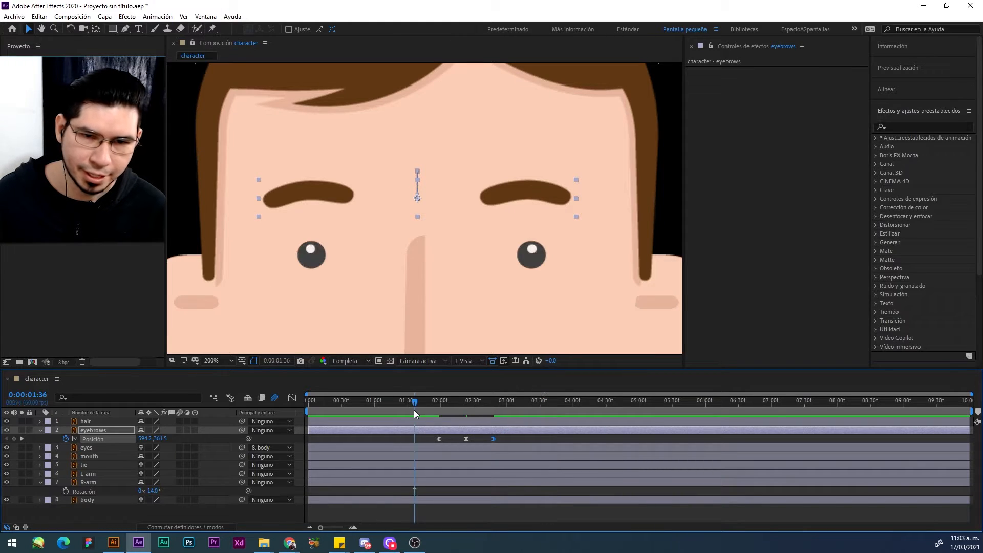
key("space")
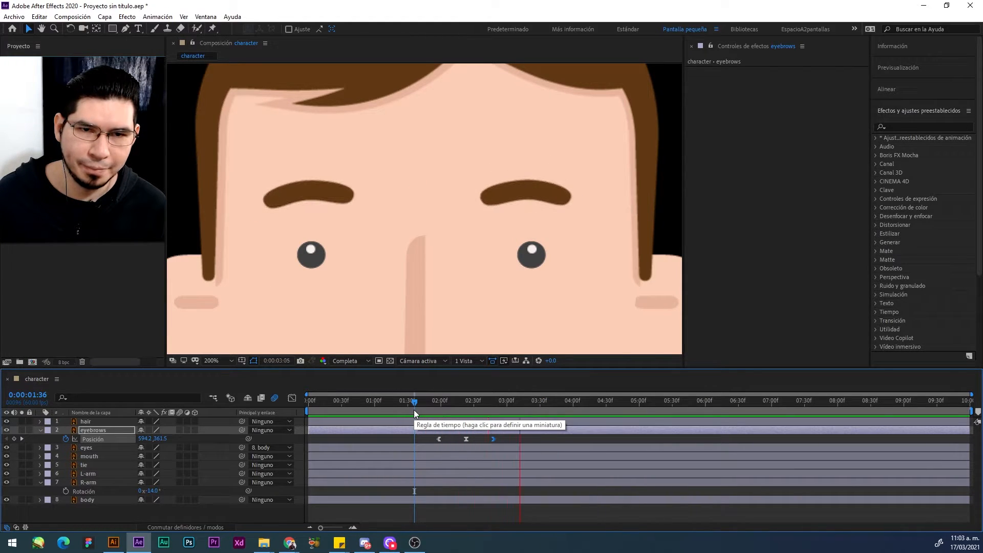
key("space")
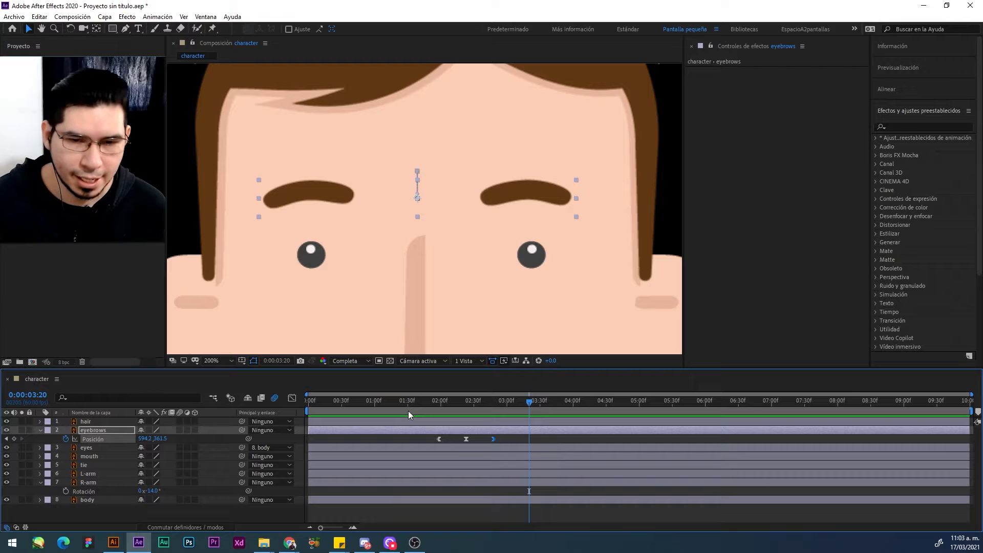
left_click(410, 407)
key("space")
key("space")
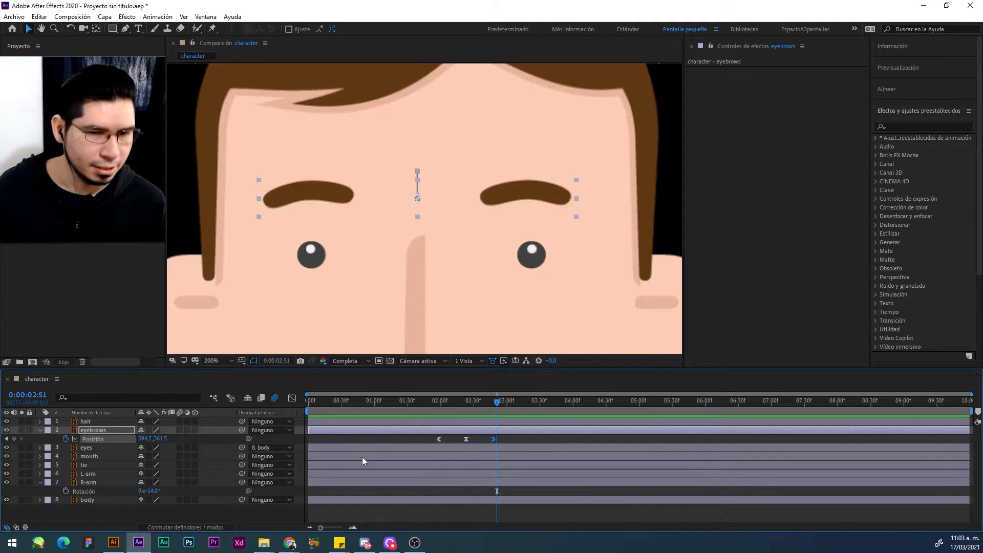
Step: Copy the three eyebrow Position keyframes and paste them at around 0:00:06:30
left_click(524, 439)
left_click_drag(524, 438, 420, 439)
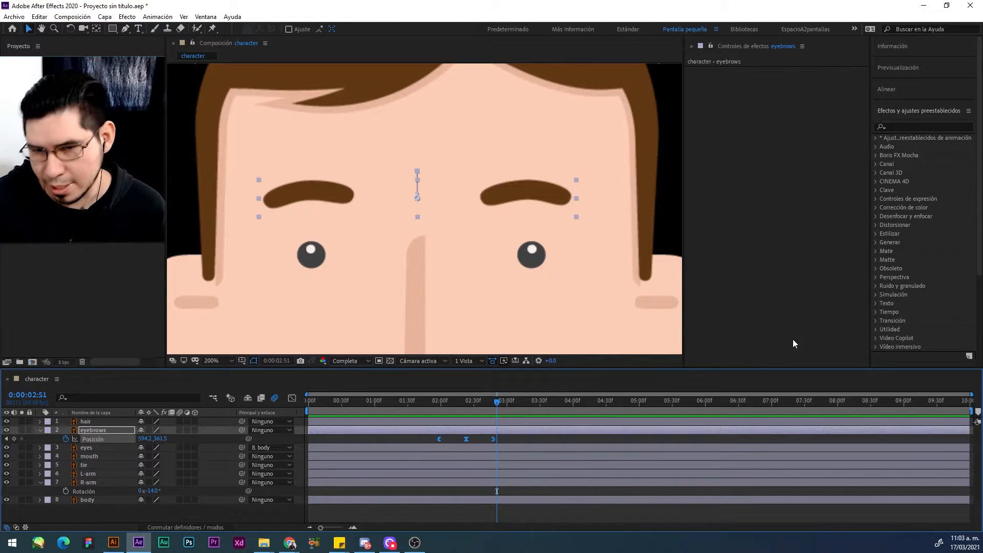
key("ctrl+c")
left_click(739, 409)
key("ctrl+v")
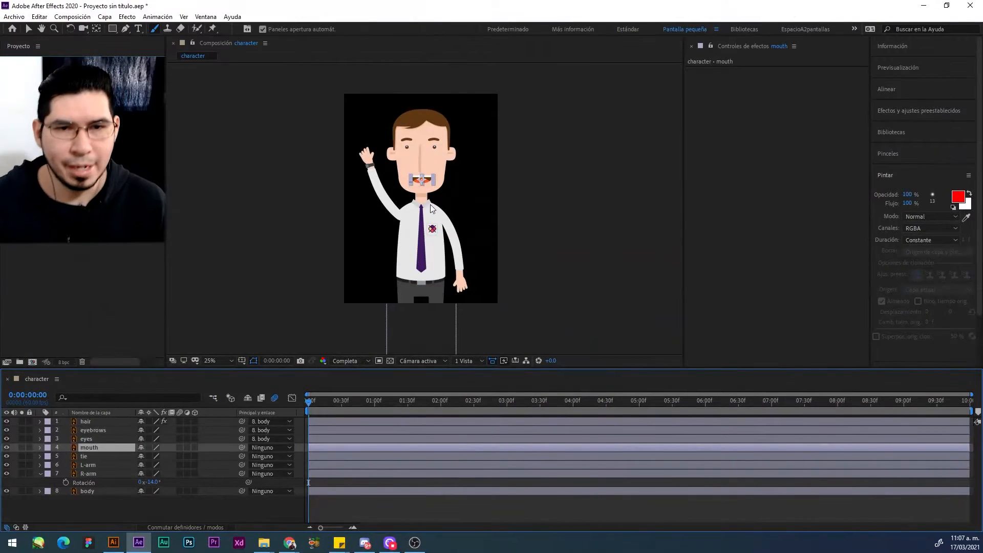
Step: Draw a closed Pen tool mask on the mouth layer, tracing the outline of the open mouth
scroll(431, 169, "up", 2)
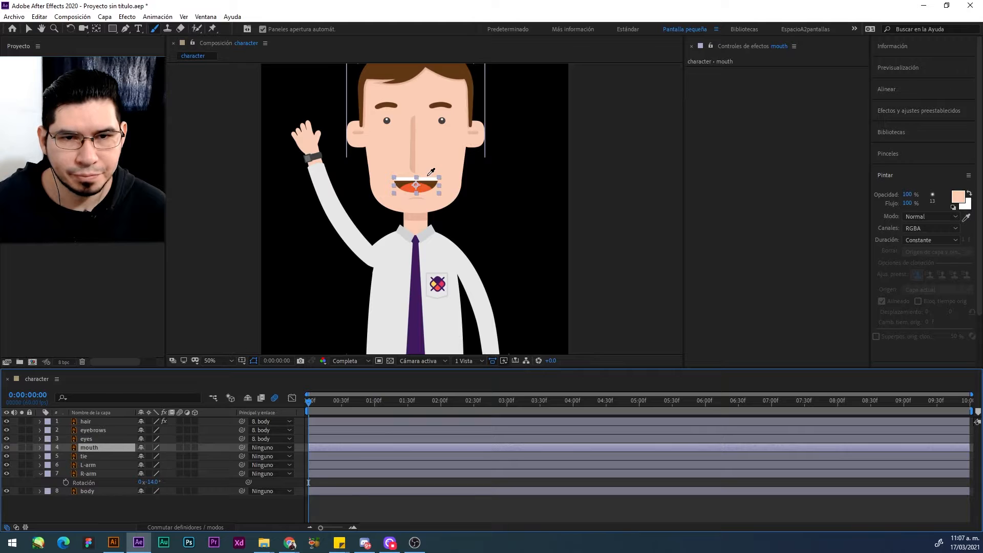
scroll(428, 176, "up", 2)
scroll(411, 178, "up", 2)
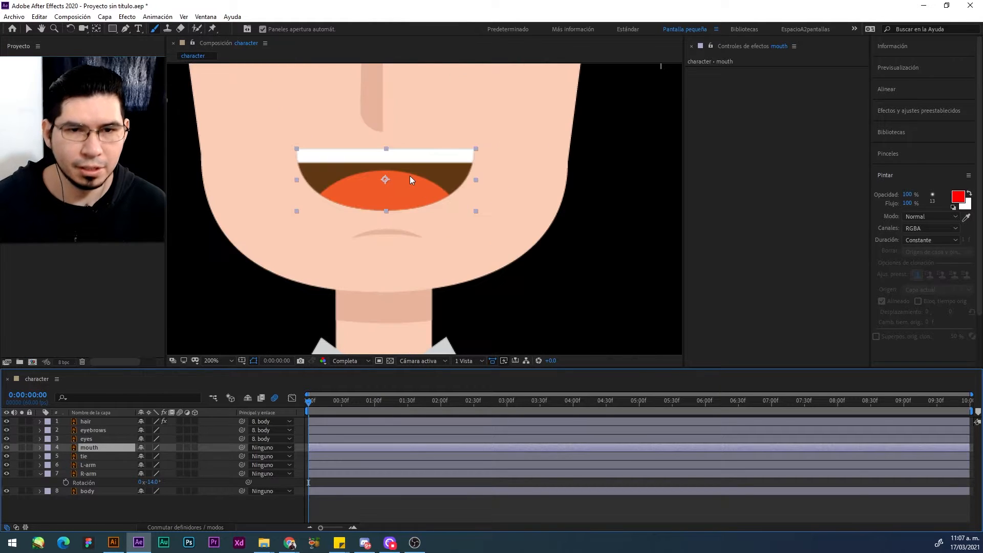
left_click_drag(410, 179, 436, 231)
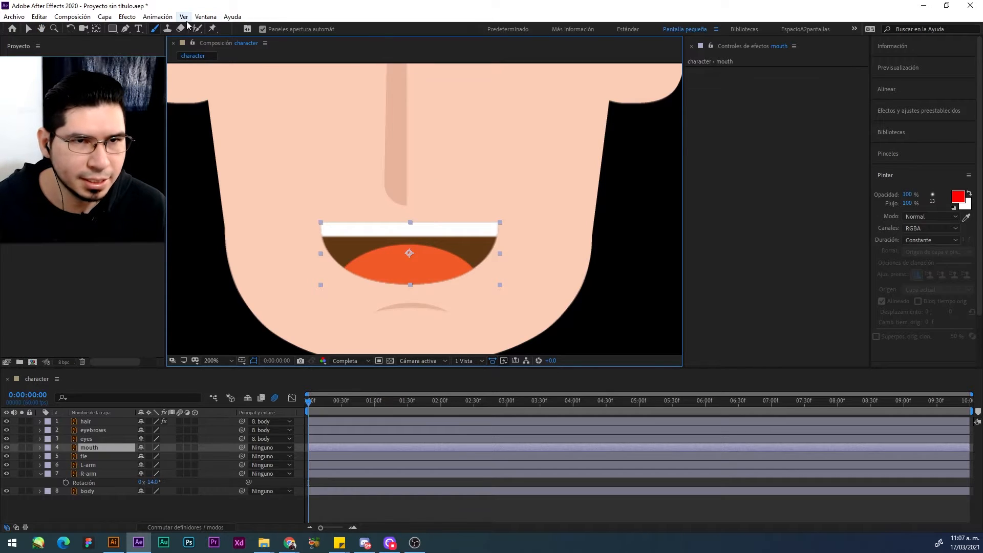
left_click(126, 28)
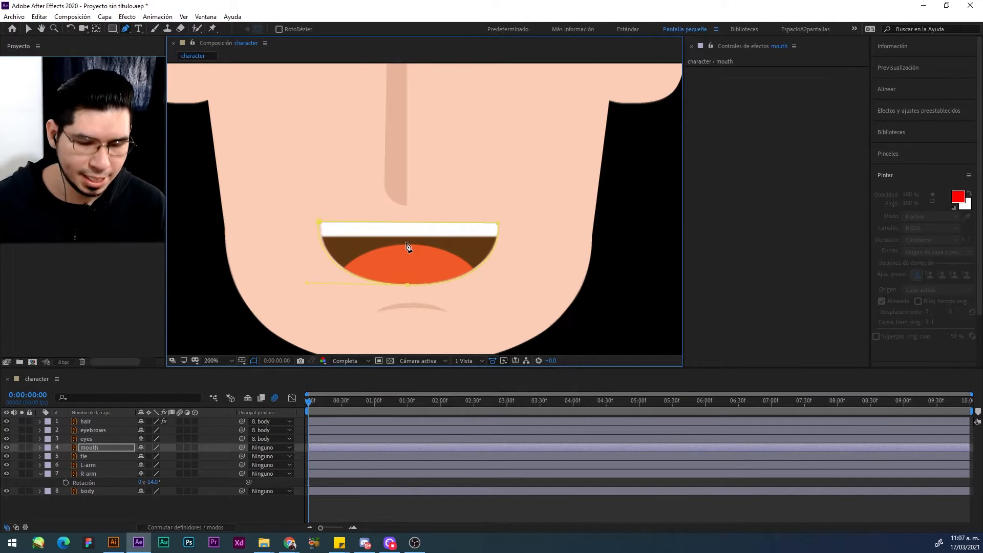
Step: Keyframe the mouth's mask path at 0:00:00:00, and at 0:00:00:30 raise the mask's bottom point to partly close the mouth
key("m")
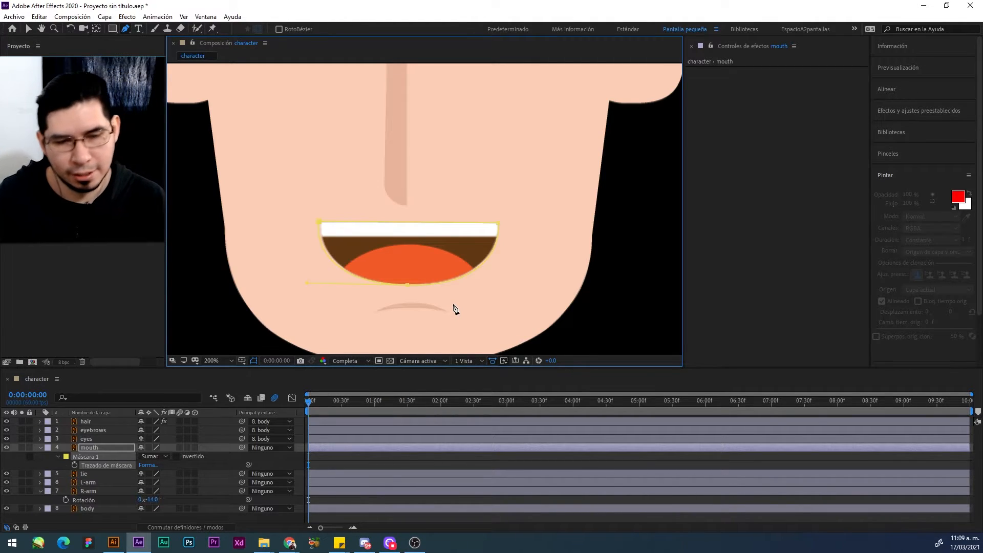
left_click(75, 465)
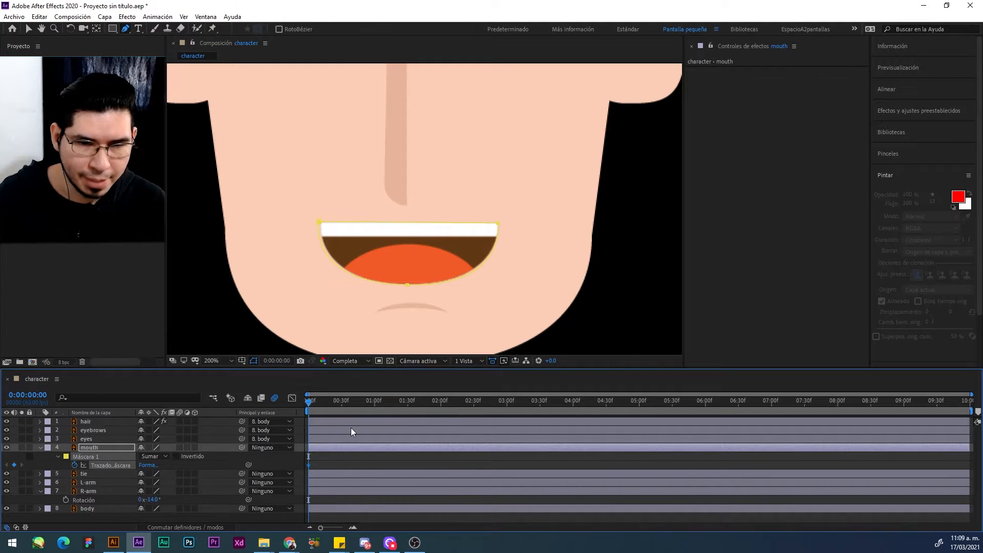
mouse_move(359, 407)
left_mouse_down()
mouse_move(369, 408)
mouse_move(342, 410)
left_mouse_up()
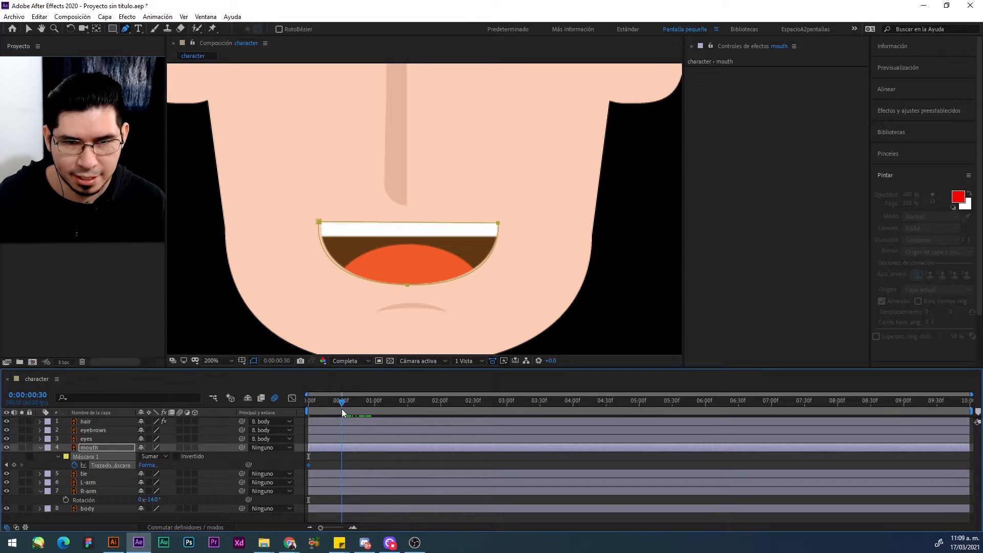
left_click(408, 286)
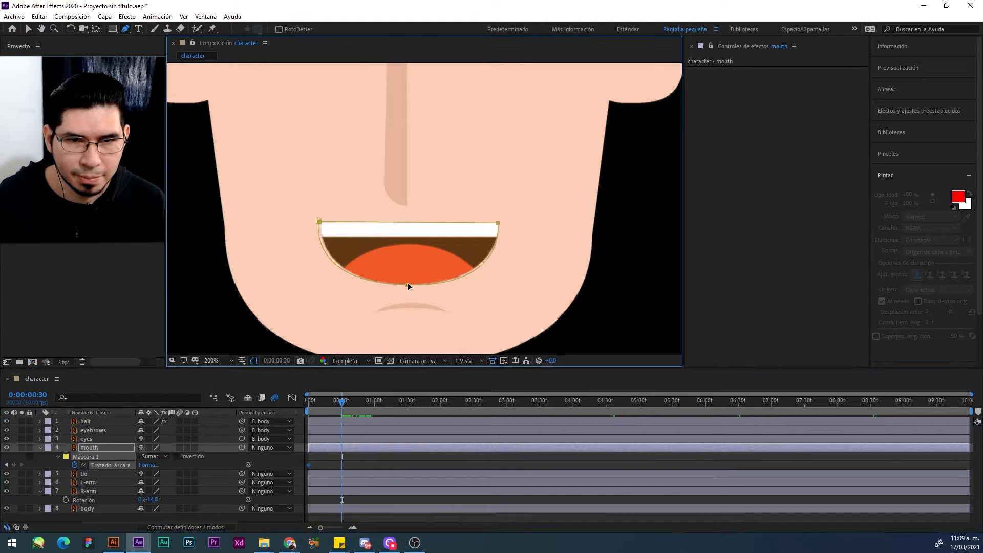
double_click(408, 284)
left_click_drag(408, 286, 408, 259)
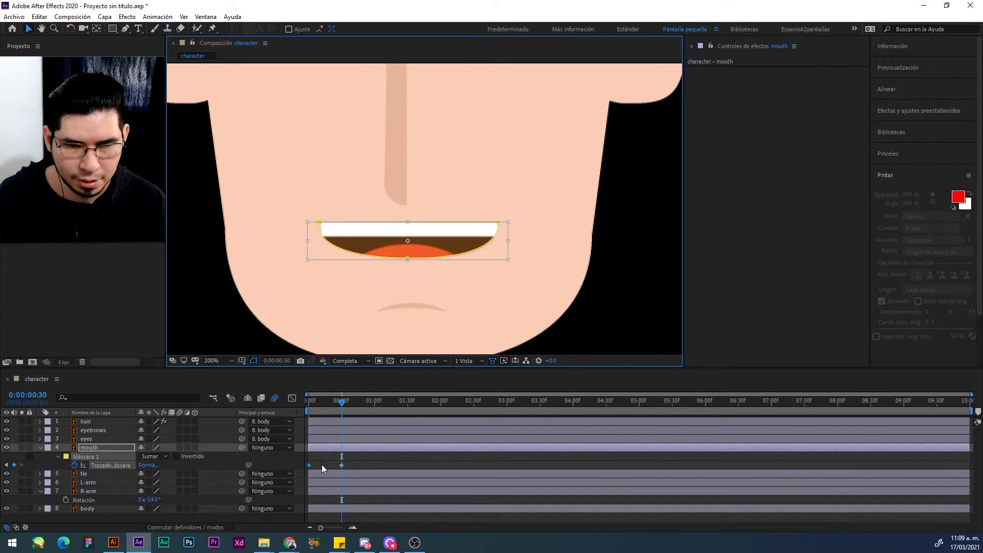
left_click(342, 464)
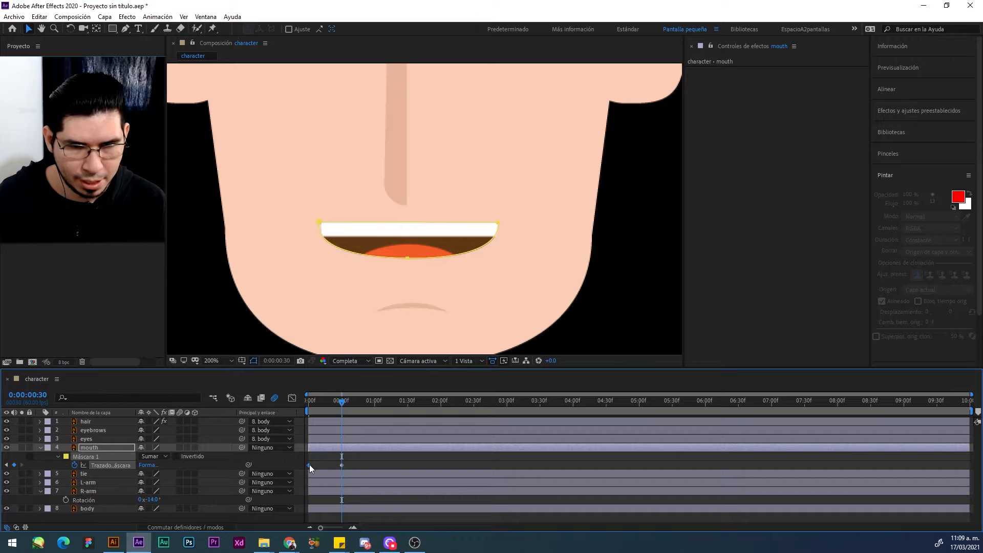
Step: Paste the open-mouth mask path keyframe at 0:00:01:00 and narrow the mask on both sides at 0:00:01:30
left_click(375, 401)
key("ctrl+v")
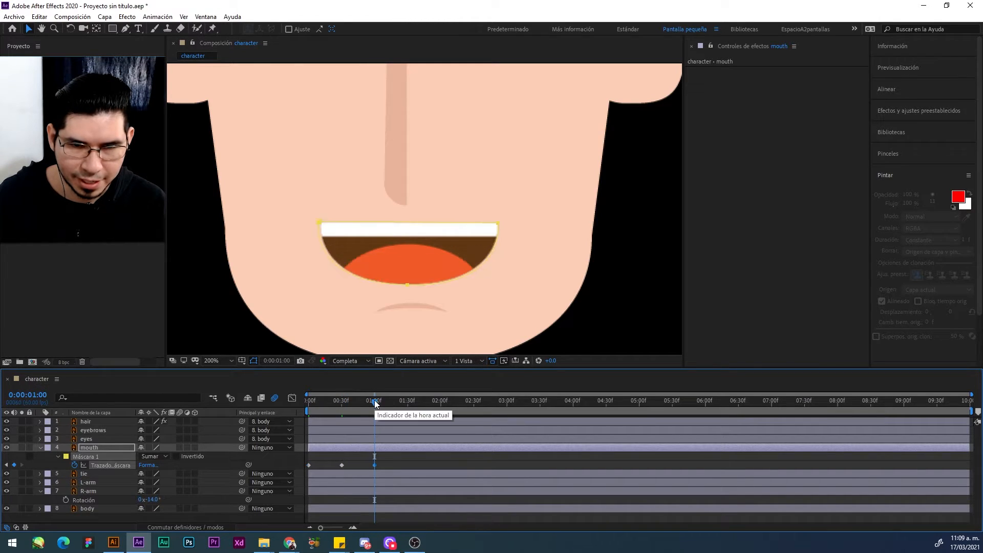
left_click(406, 402)
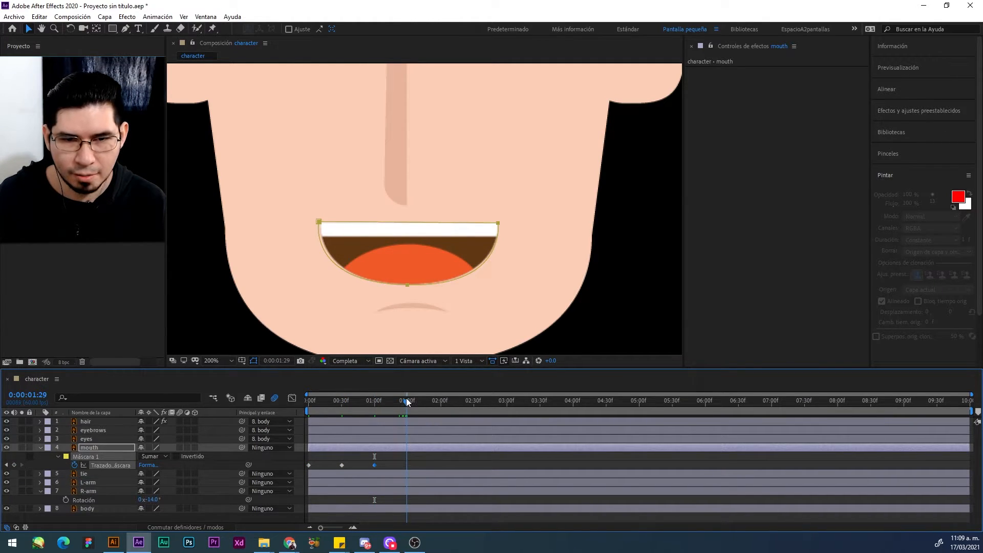
left_click(408, 401)
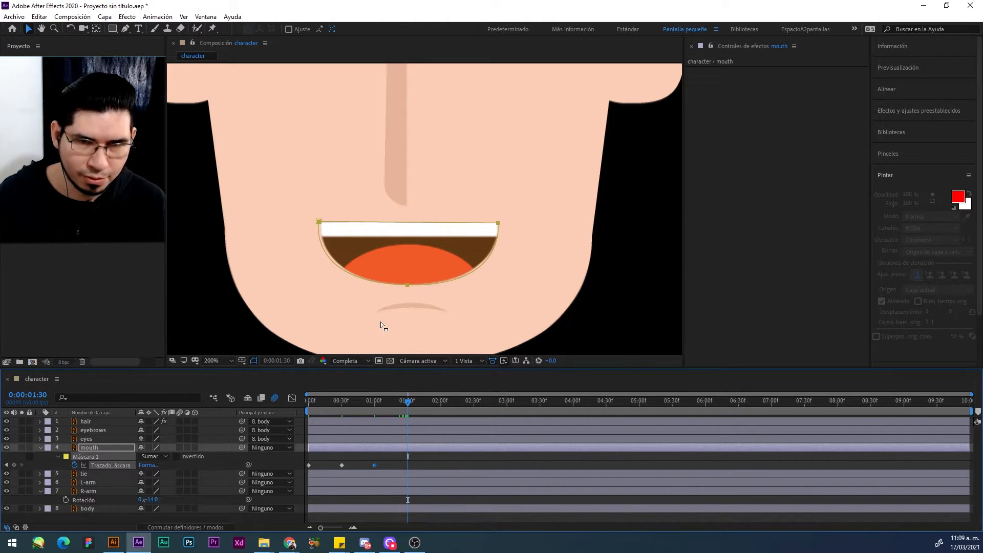
left_click(382, 285)
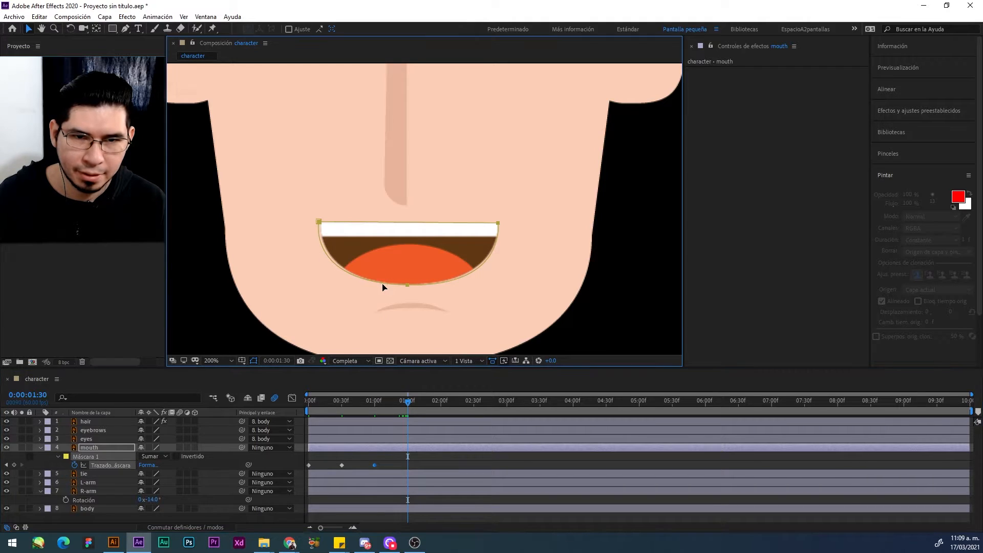
double_click(384, 283)
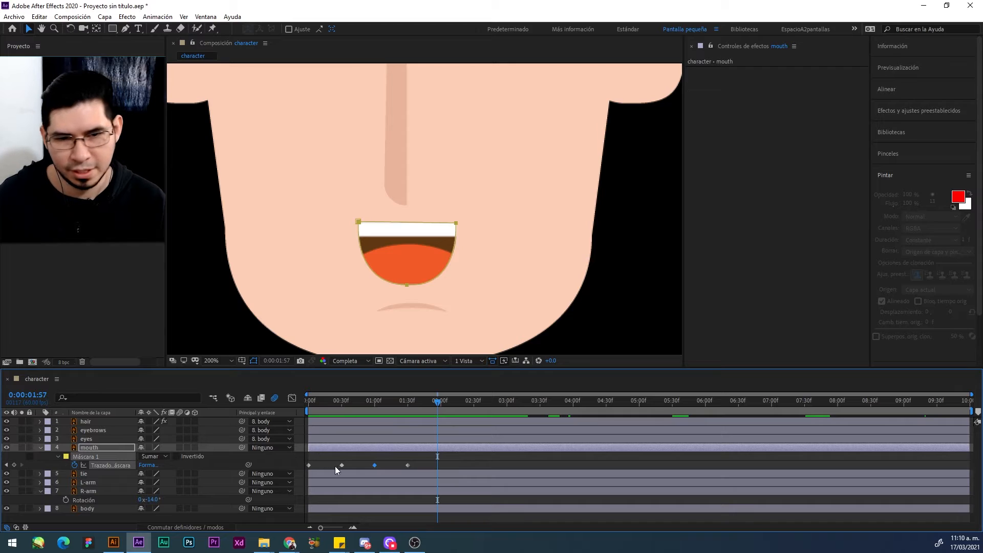
mouse_move(343, 466)
left_mouse_down()
mouse_move(326, 466)
mouse_move(367, 464)
mouse_move(343, 464)
left_mouse_up()
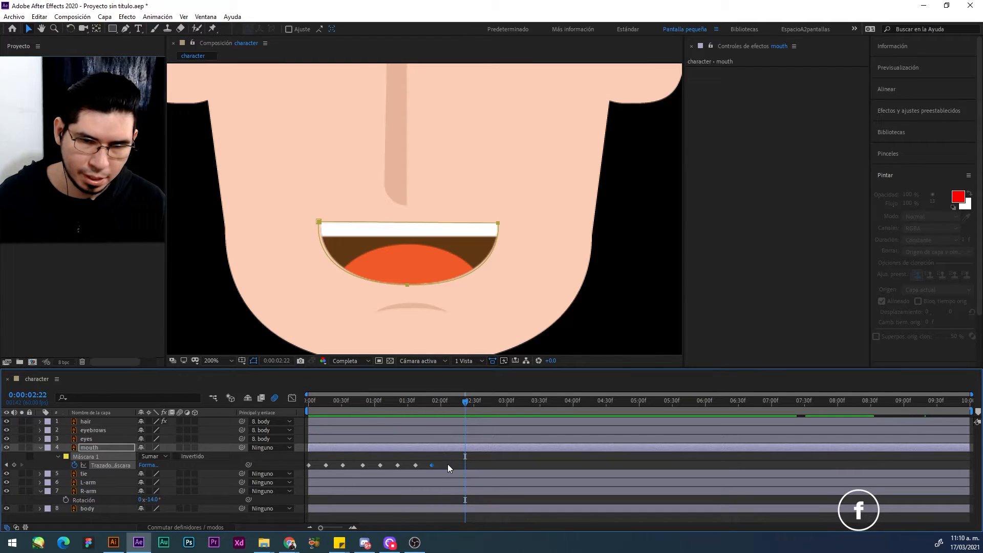
Step: Time-stretch the mouth layer so it ends at 0:00:05:00, and extend its out point back to the composition's end
right_click(452, 451)
left_click(437, 450)
right_click(437, 450)
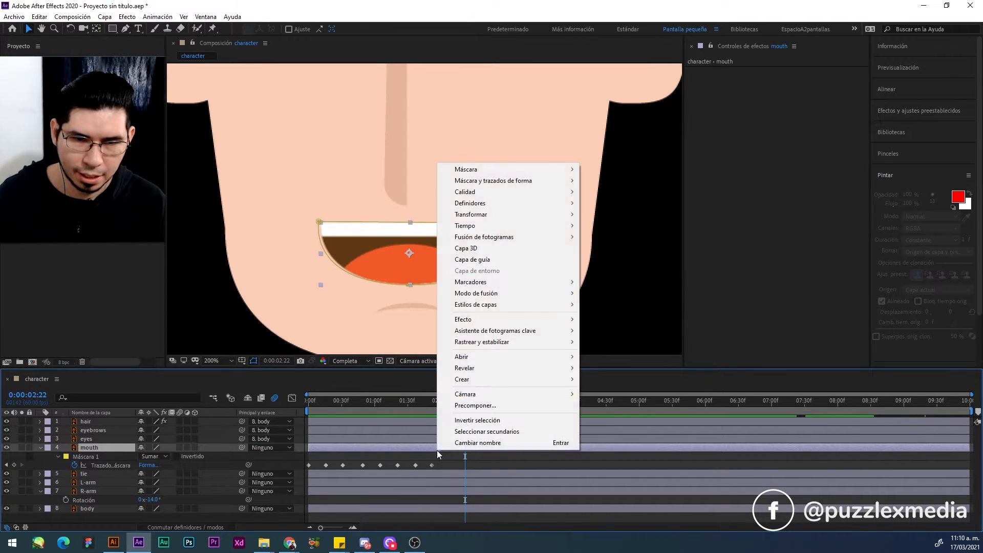
mouse_move(511, 226)
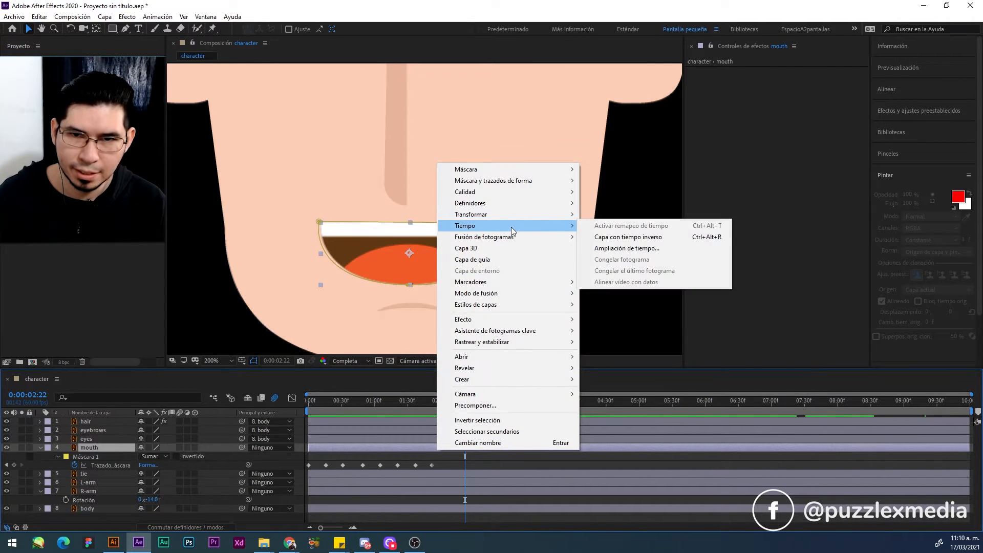
left_click(619, 259)
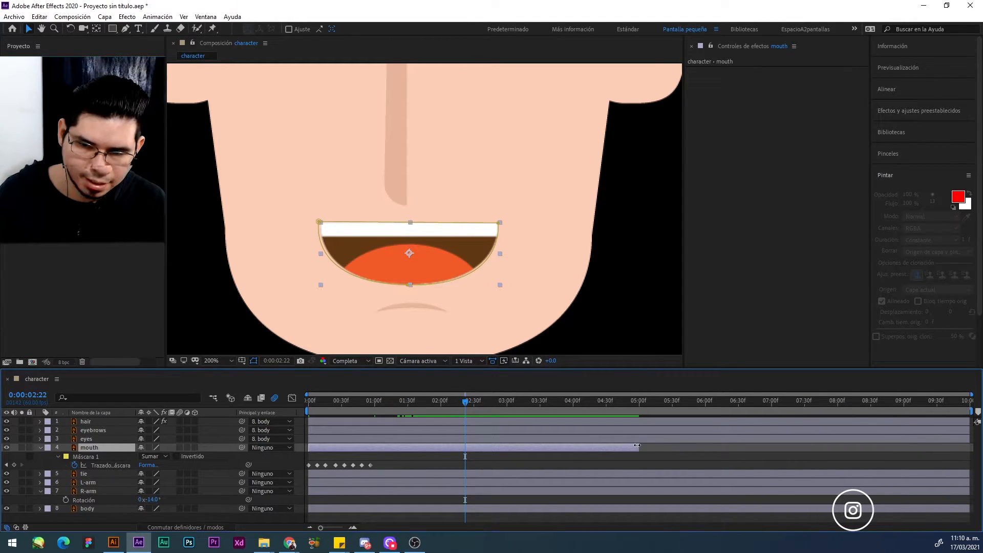
left_click_drag(637, 444, 969, 445)
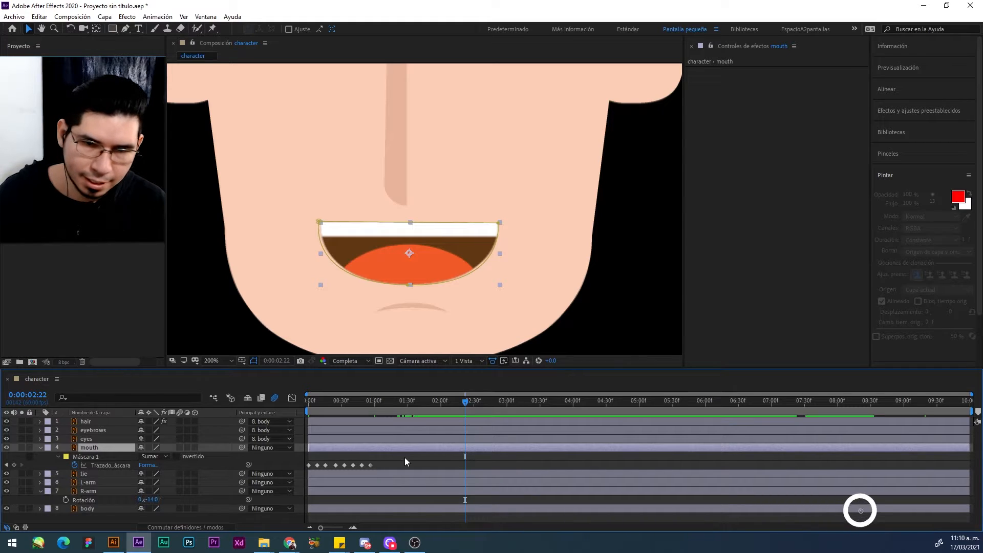
Step: Preview the sped-up mouth animation from the start and parent the mouth layer to the body layer
key("Home")
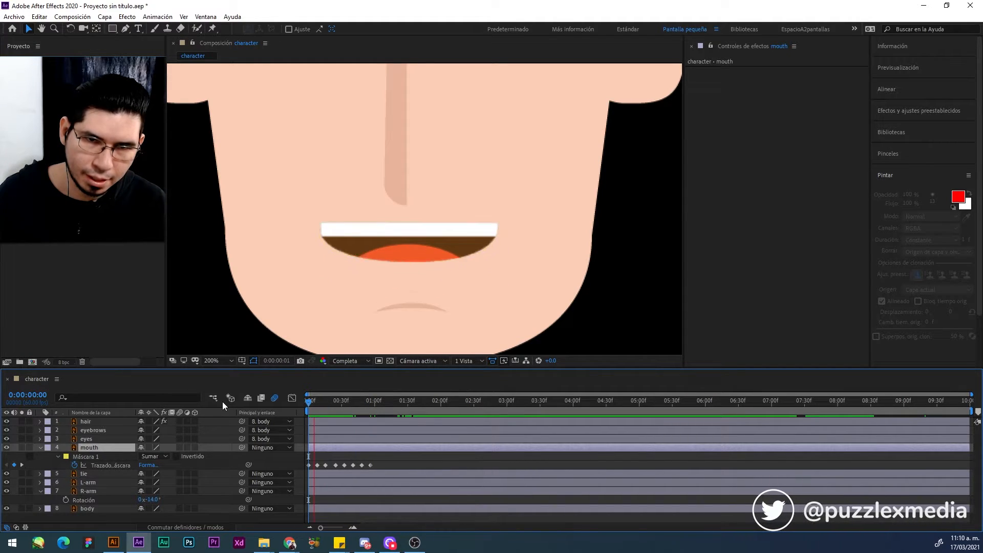
key("space")
key("space")
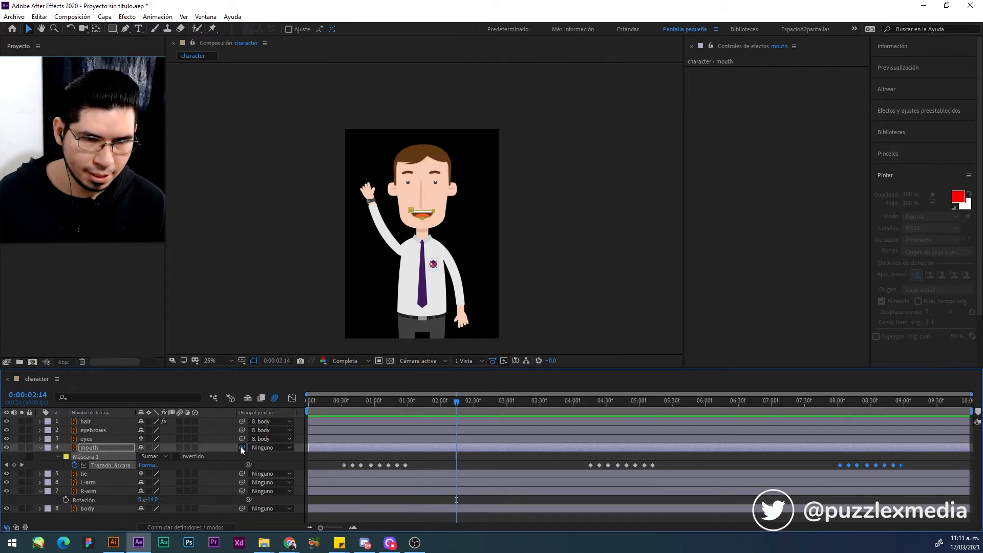
left_click_drag(241, 447, 115, 509)
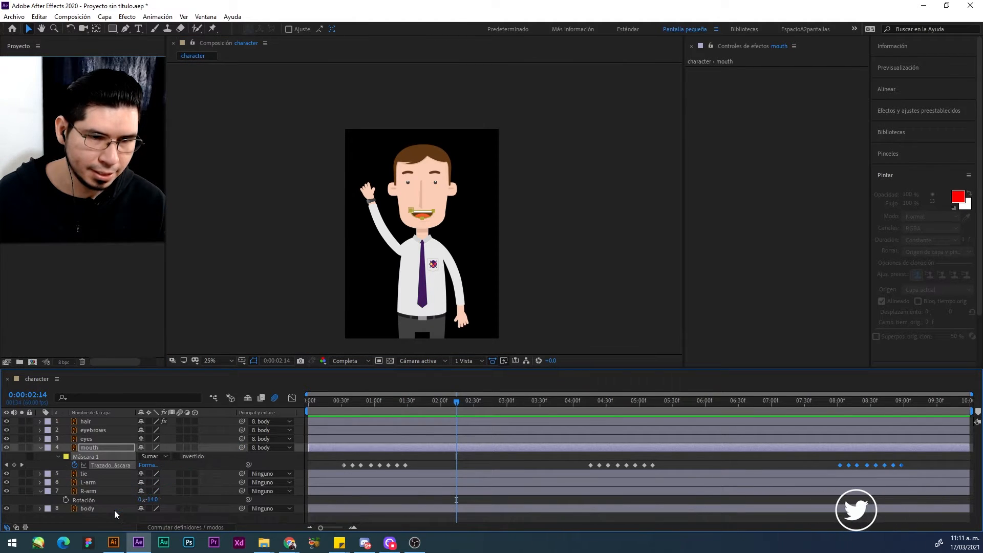
Step: Set the tie layer's anchor point to 39.0, 0.1 so it sits at the tie's upper edge
left_click(117, 472)
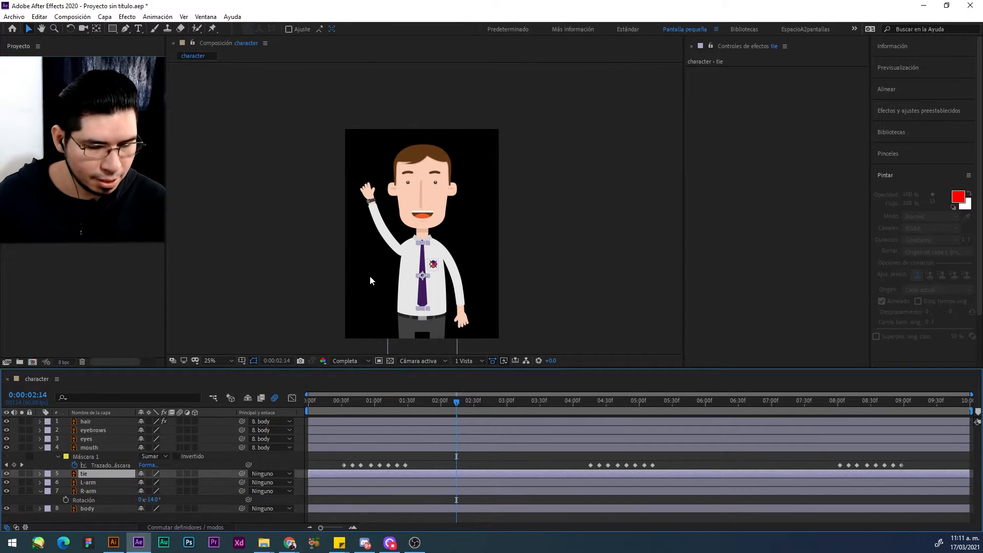
scroll(421, 241, "up", 2)
scroll(422, 249, "up", 2)
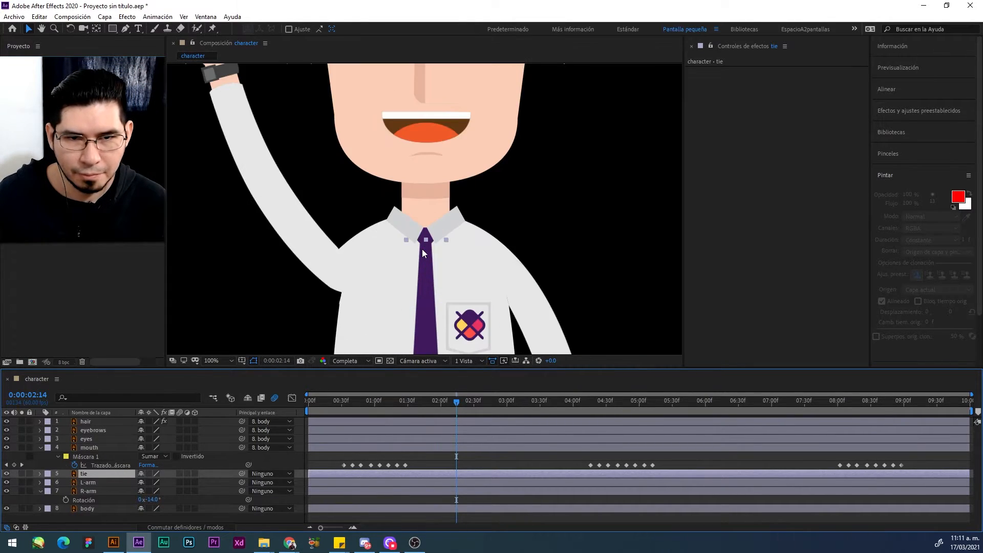
key("h")
left_click_drag(422, 248, 414, 177)
key("v")
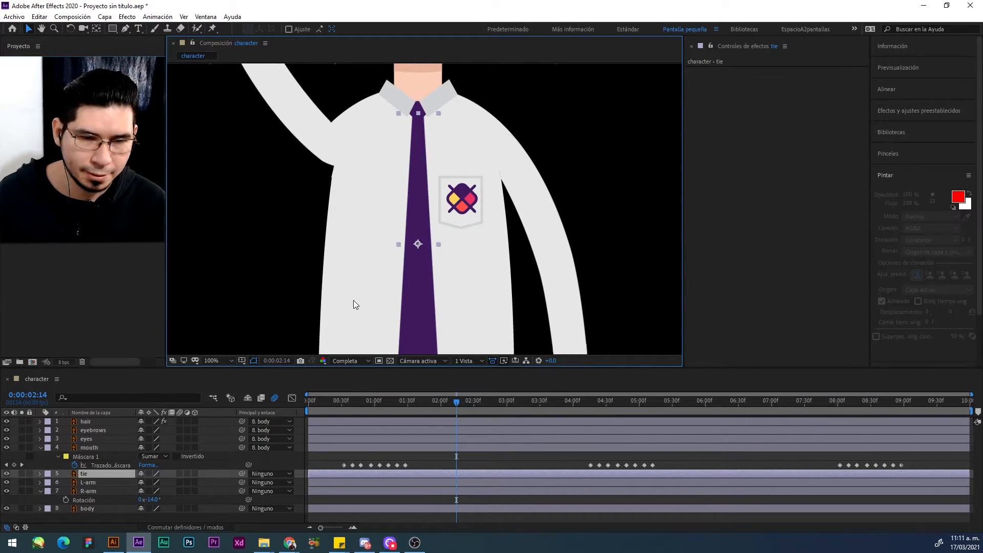
key("a")
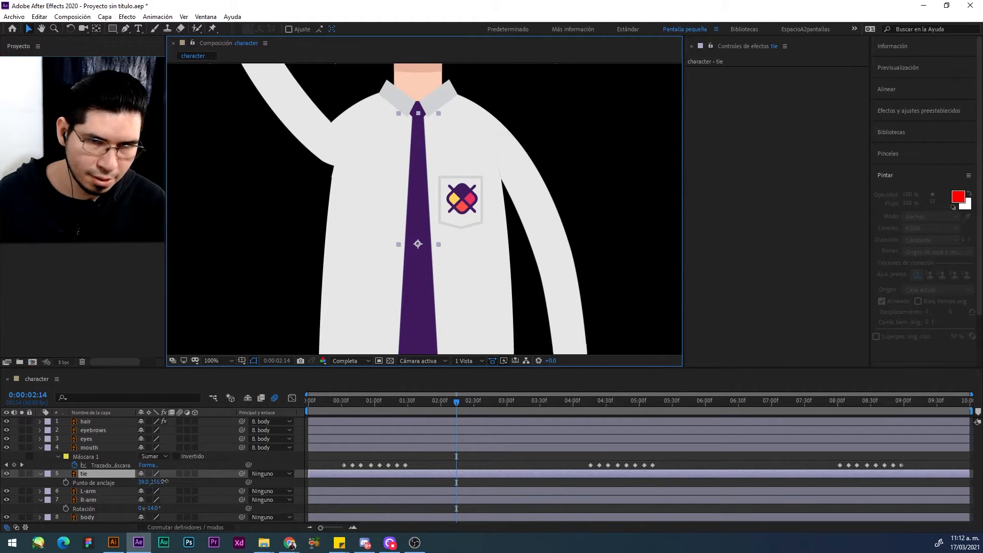
left_click_drag(157, 481, 23, 485)
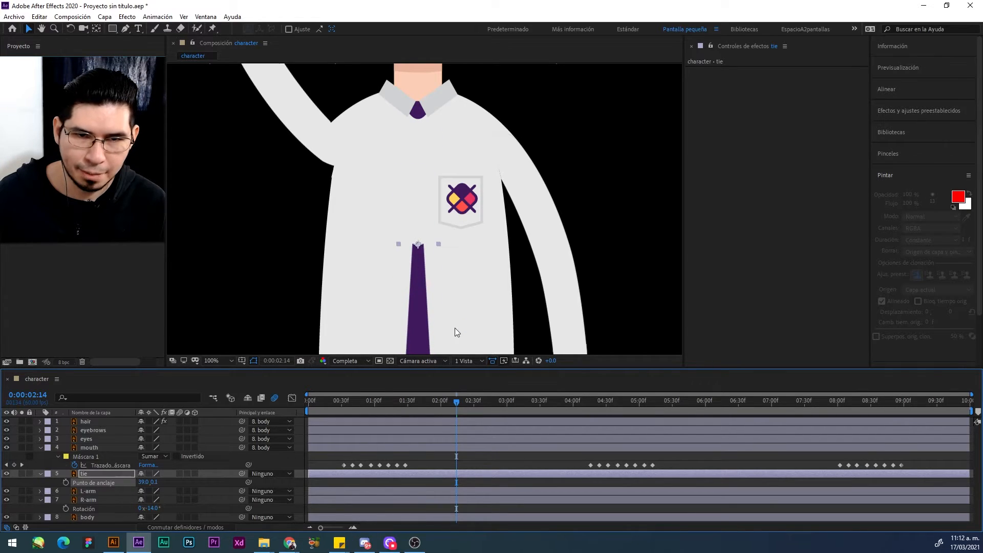
Step: Move the tie back up under the collar and nudge it down to line up with the knot
left_click_drag(421, 315, 421, 181)
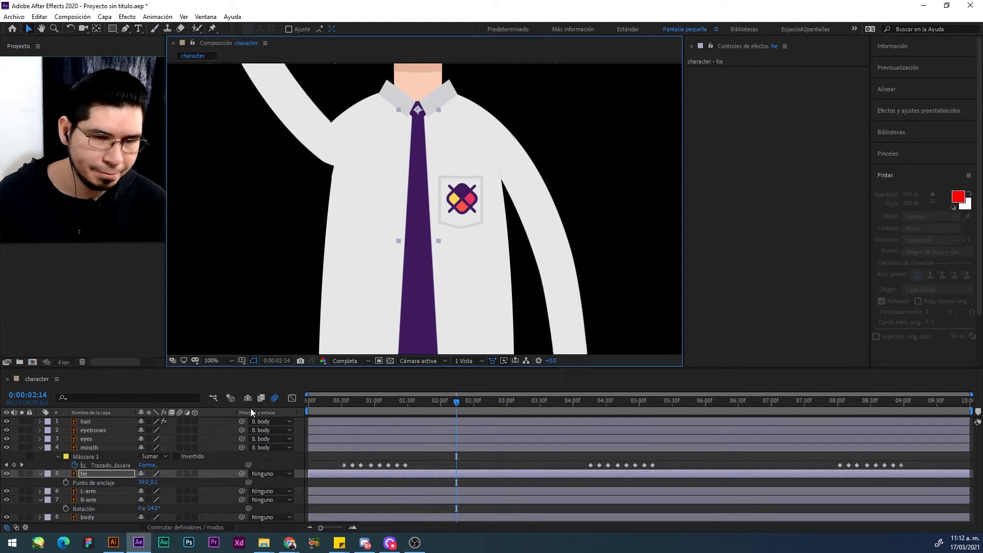
key("Down")
key("Down")
key("Down")
key("Down")
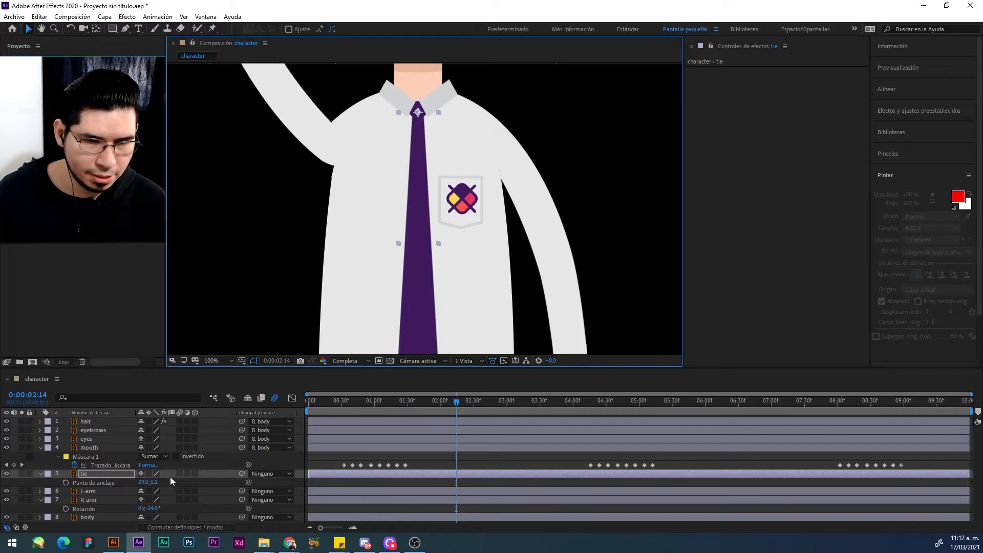
Step: Keyframe the tie's Rotation at 0° at 0:00:00:00 and set it to 4° at 0:00:00:31
key("r")
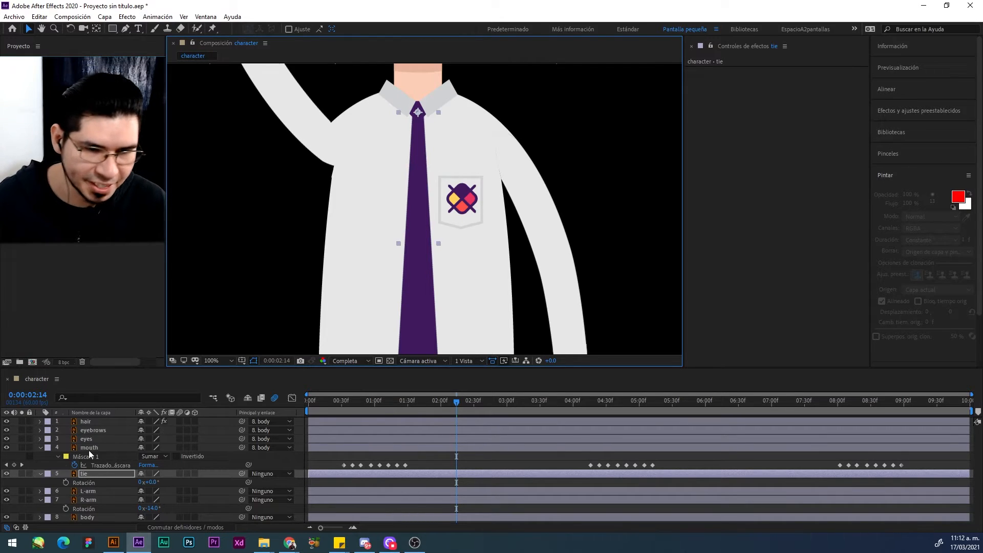
scroll(420, 202, "down", 2)
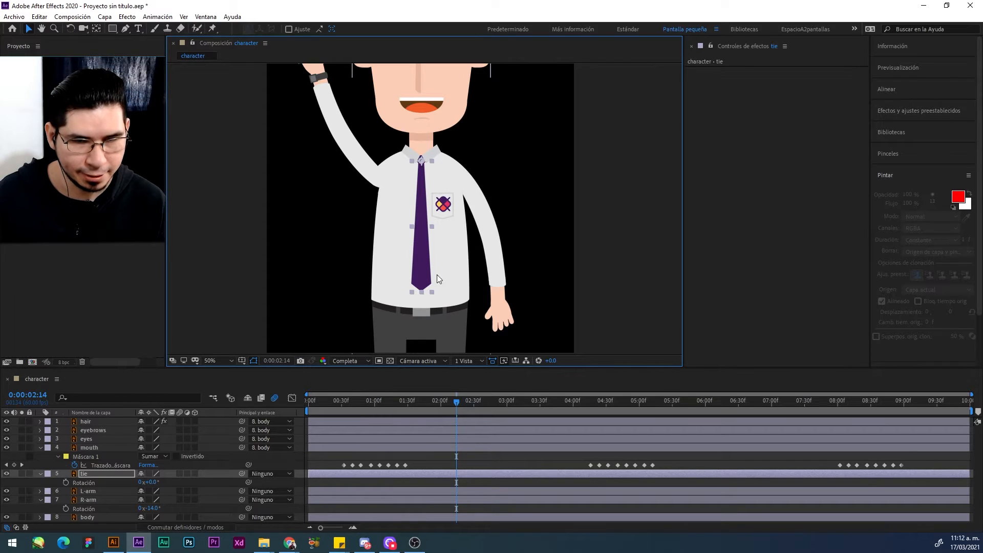
left_click(426, 406)
key("Home")
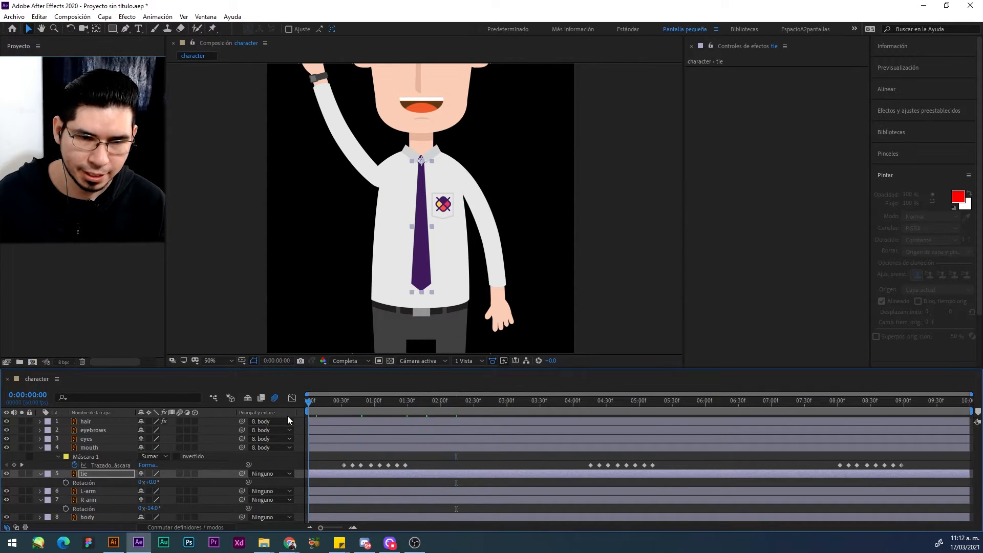
key("alt+shift+r")
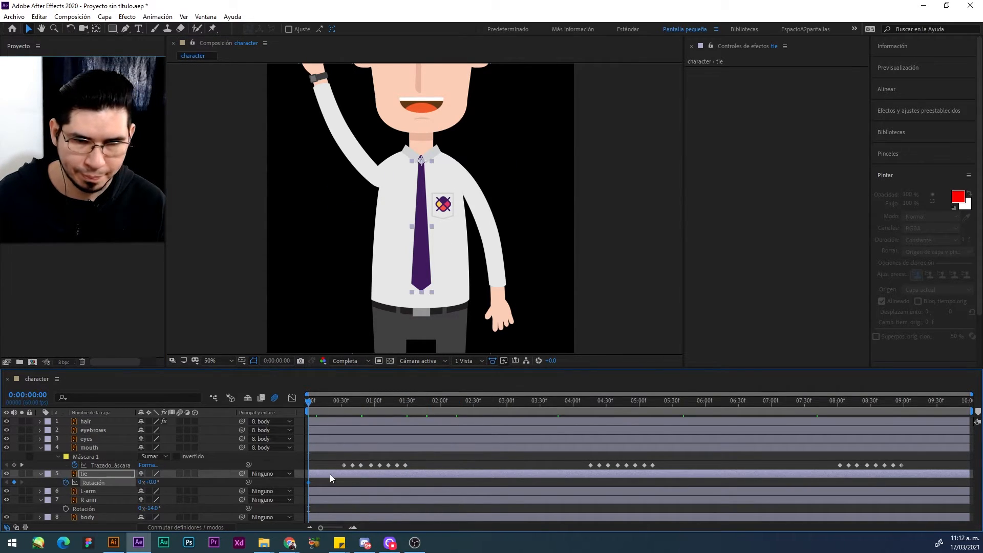
left_click(343, 404)
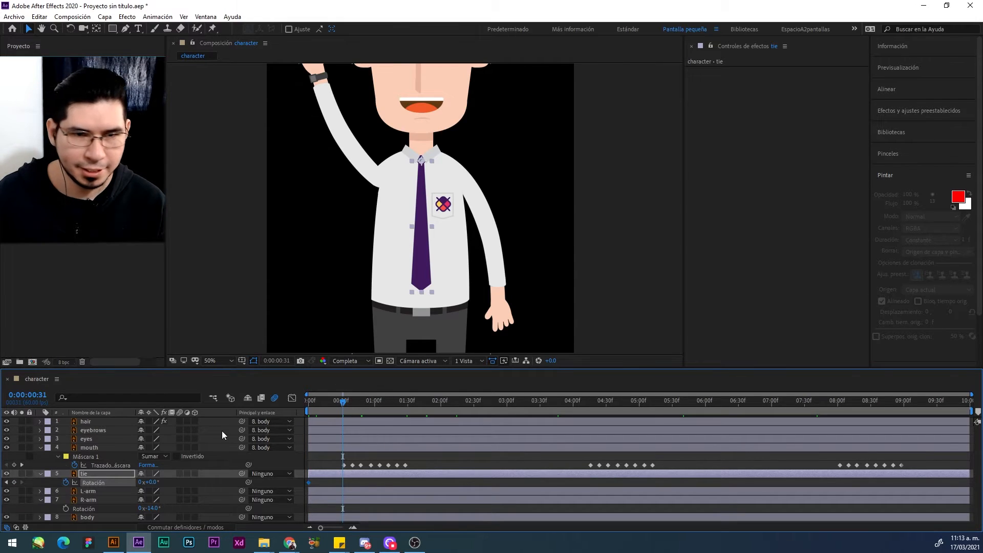
left_click_drag(153, 481, 155, 483)
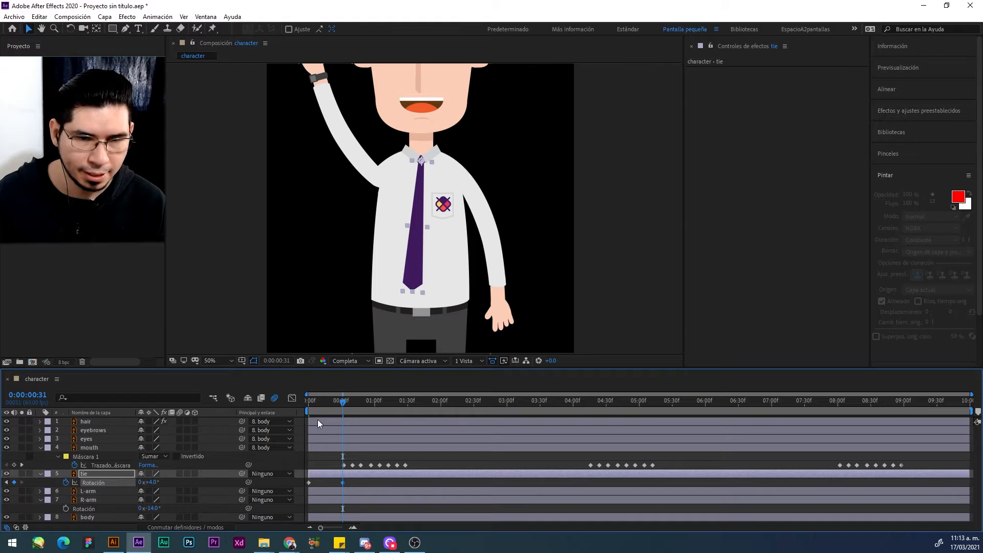
Step: Set the tie's Rotation to -4° at 0:00:01:31 and delete its Rotation keyframe at 0:00:00:00
left_click_drag(343, 407, 390, 407)
key("space")
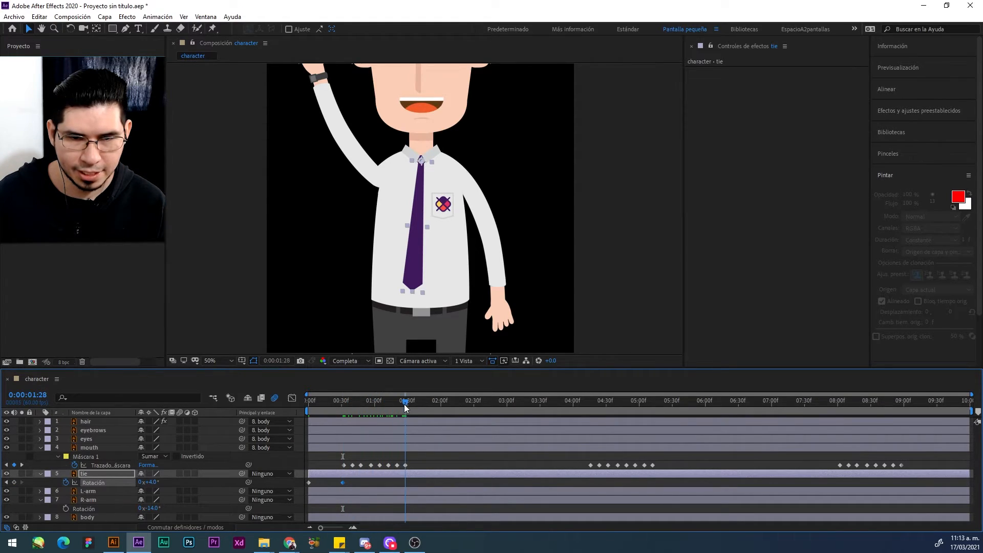
left_click(151, 482)
type("-4")
key("Return")
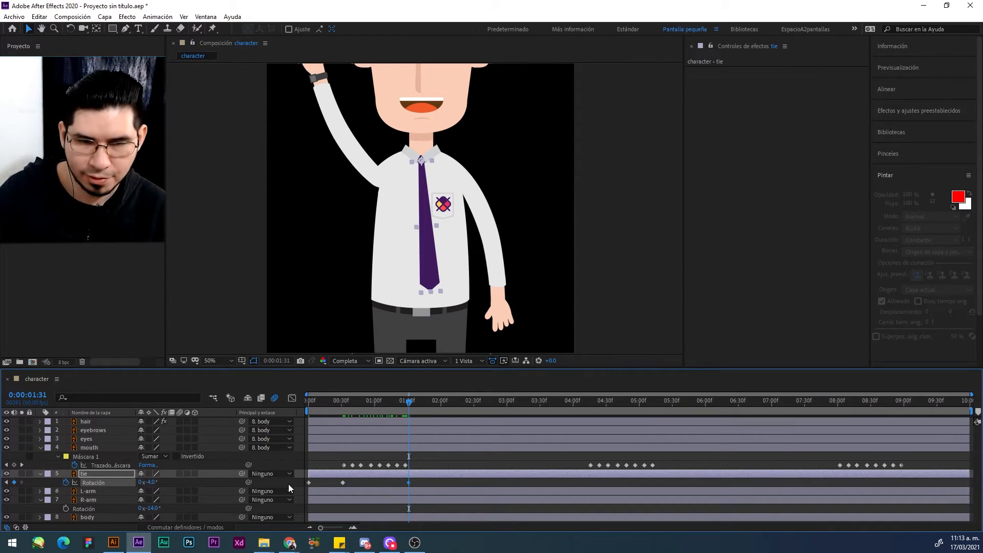
left_click(308, 482)
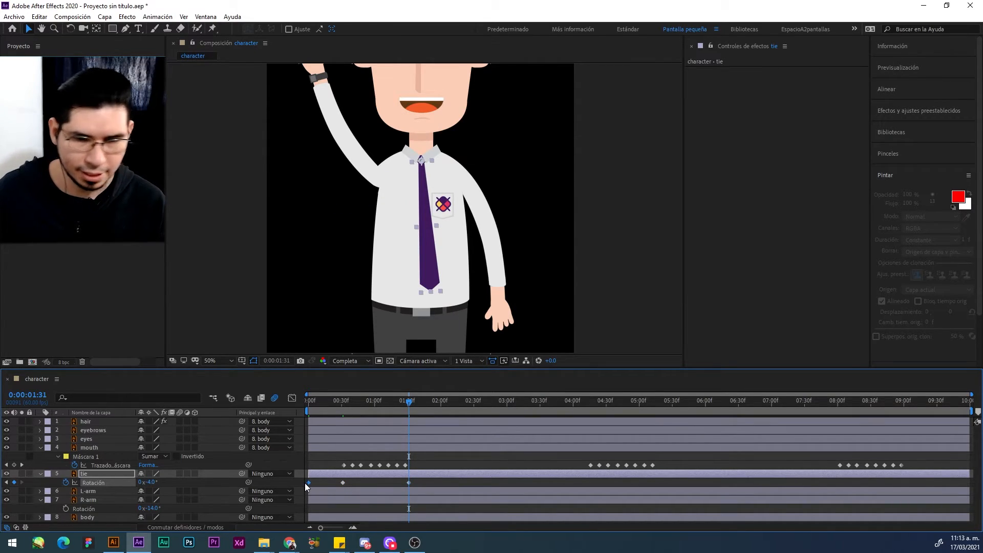
key("Delete")
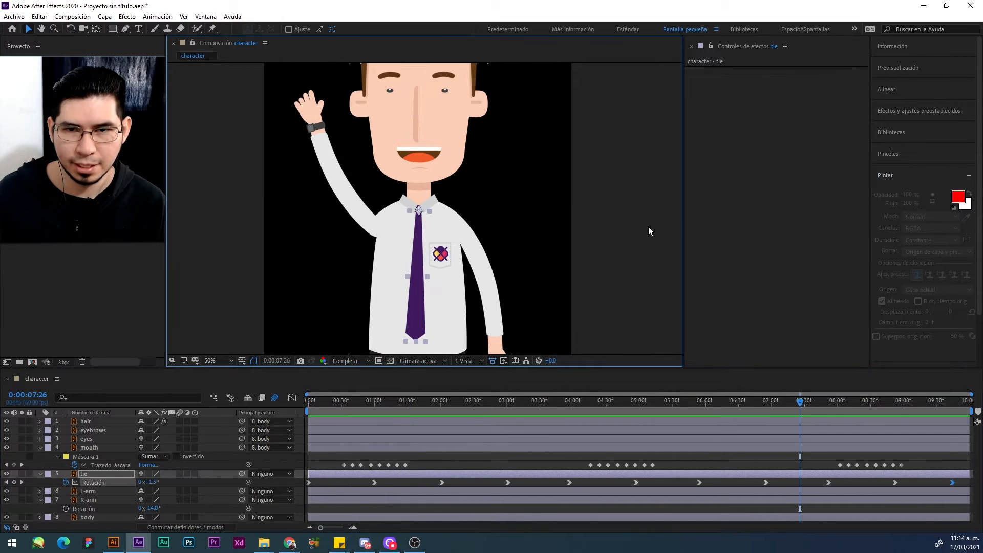
Step: Parent the tie layer to the body layer
left_click_drag(628, 191, 639, 226)
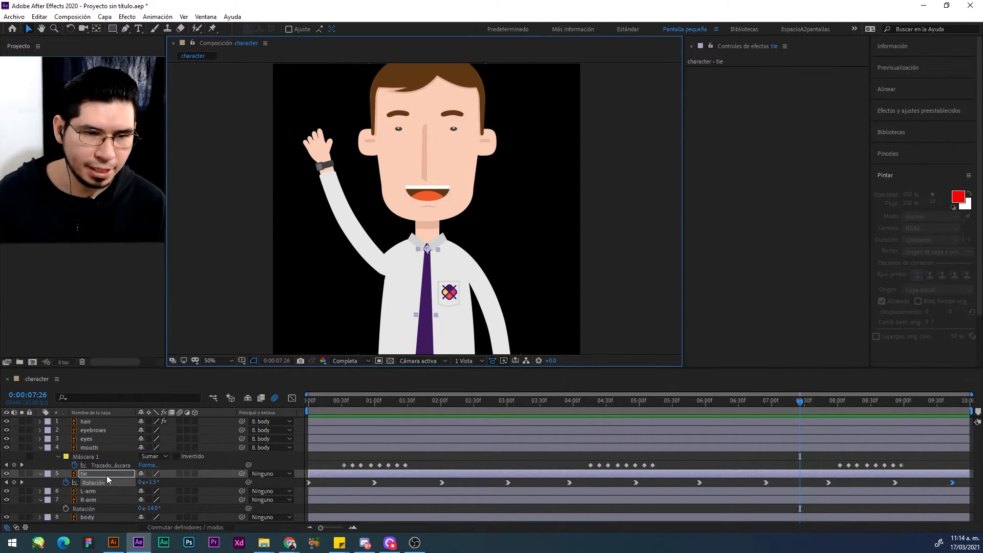
left_click_drag(241, 473, 88, 516)
Step: Reveal the R-arm layer's anchor point, show the rulers, and cross two guides at the arm's bounding corner near the shoulder
left_click(97, 502)
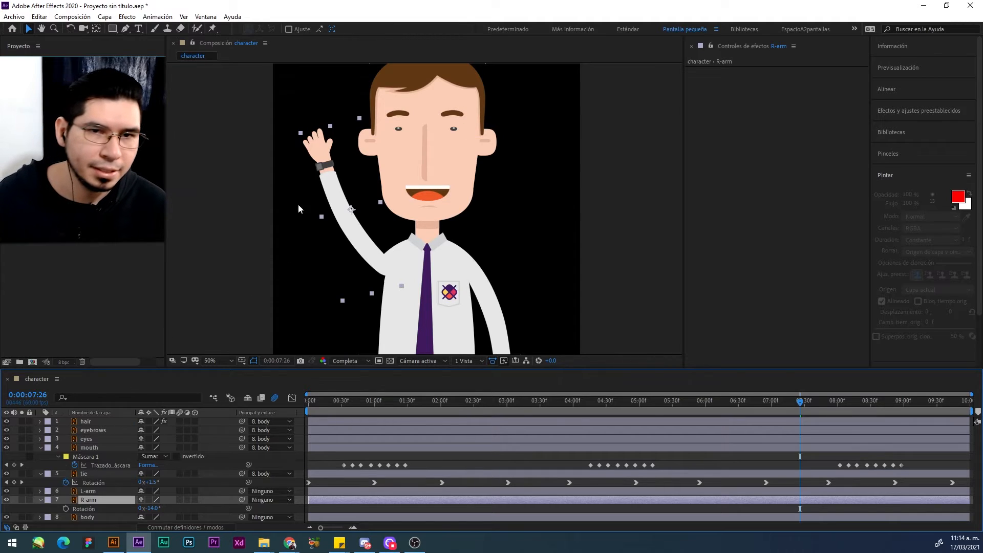
key("a")
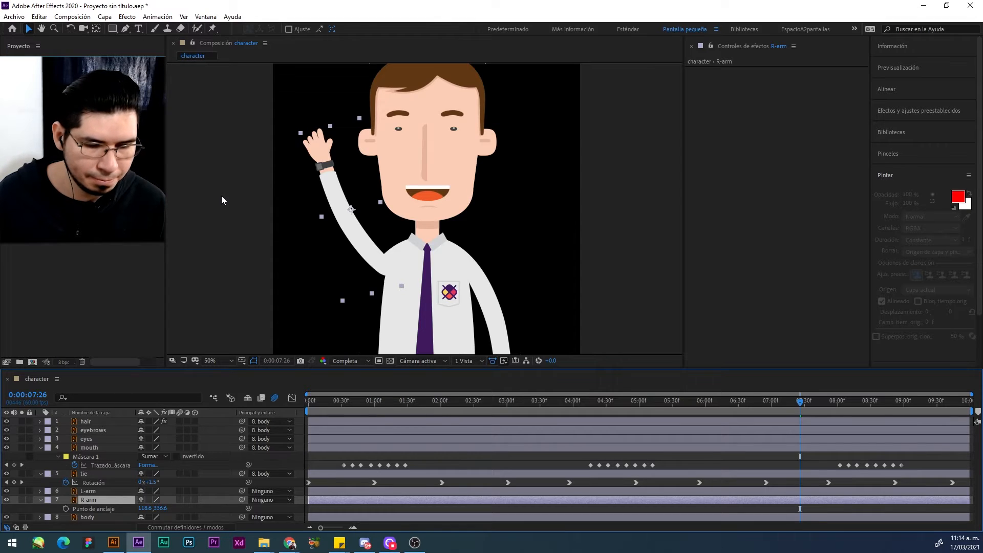
key("ctrl+r")
left_click_drag(170, 188, 404, 207)
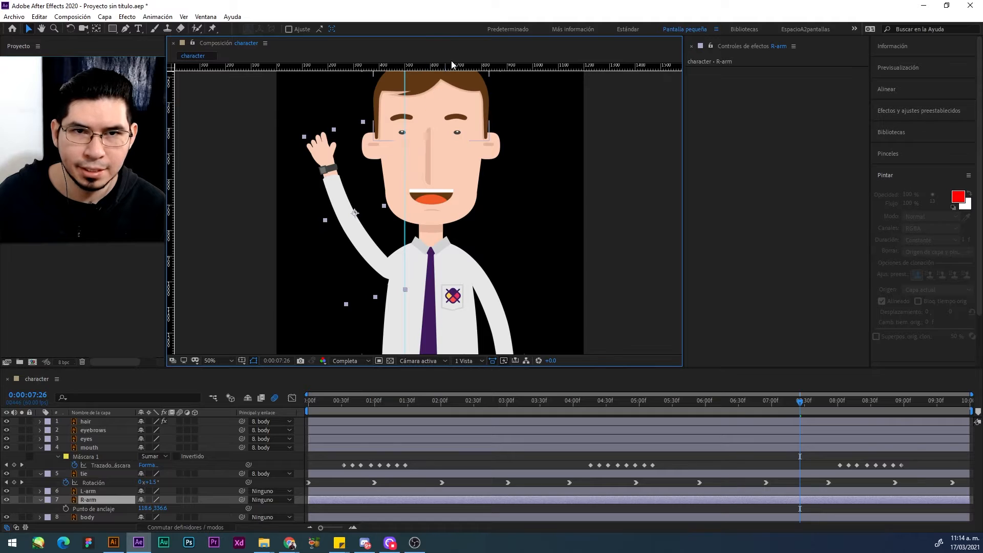
left_click_drag(452, 63, 444, 289)
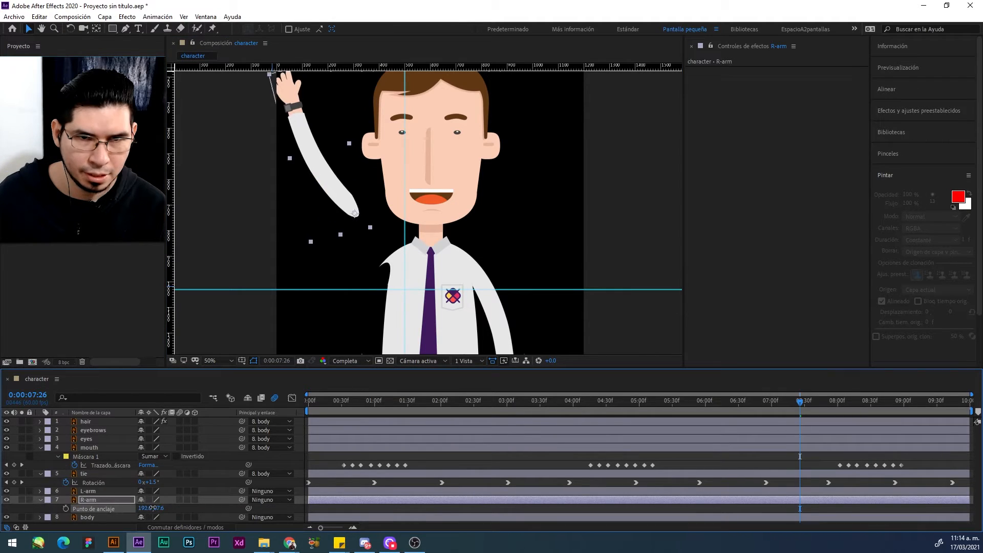
Step: Set the R-arm layer's anchor point to 201.6, 67.6 and move the arm back so it lines up with the shoulder
left_click_drag(153, 510, 155, 511)
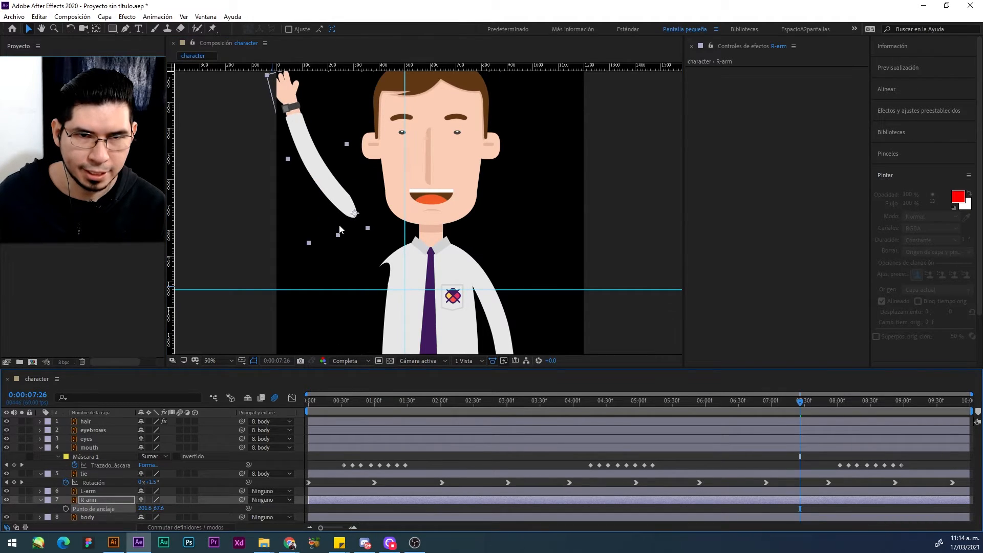
left_click_drag(347, 225, 370, 277)
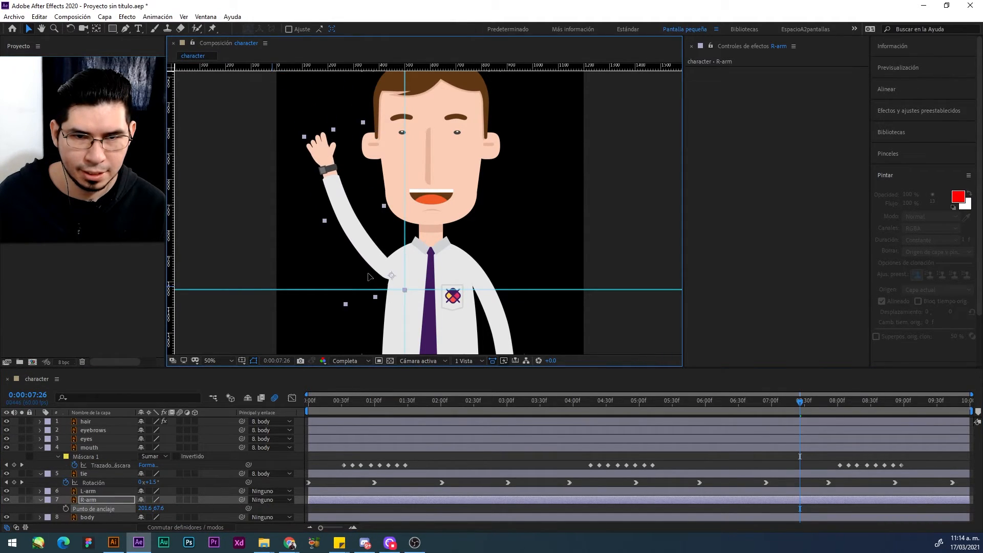
left_click(206, 245)
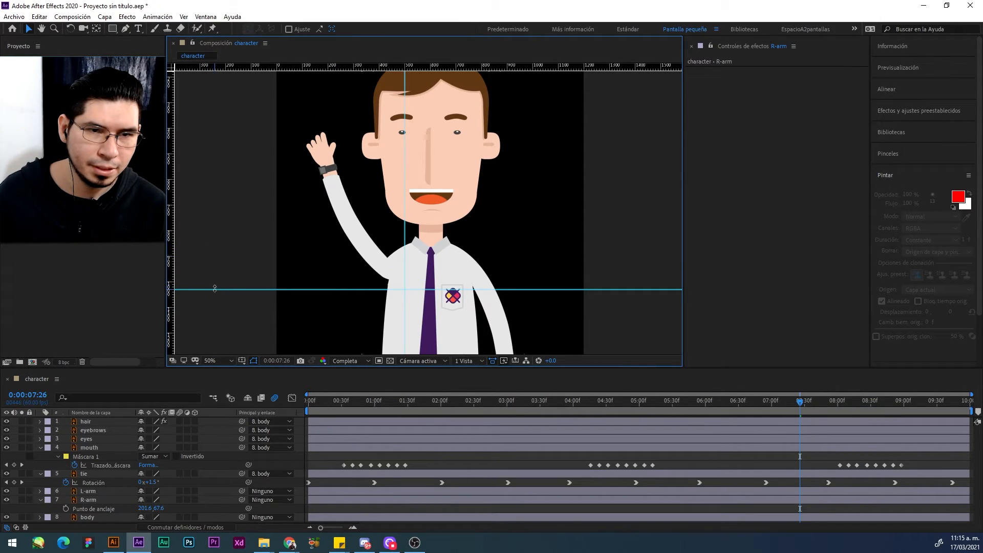
Step: Remove the horizontal and vertical guides from the composition
left_click_drag(214, 289, 227, 66)
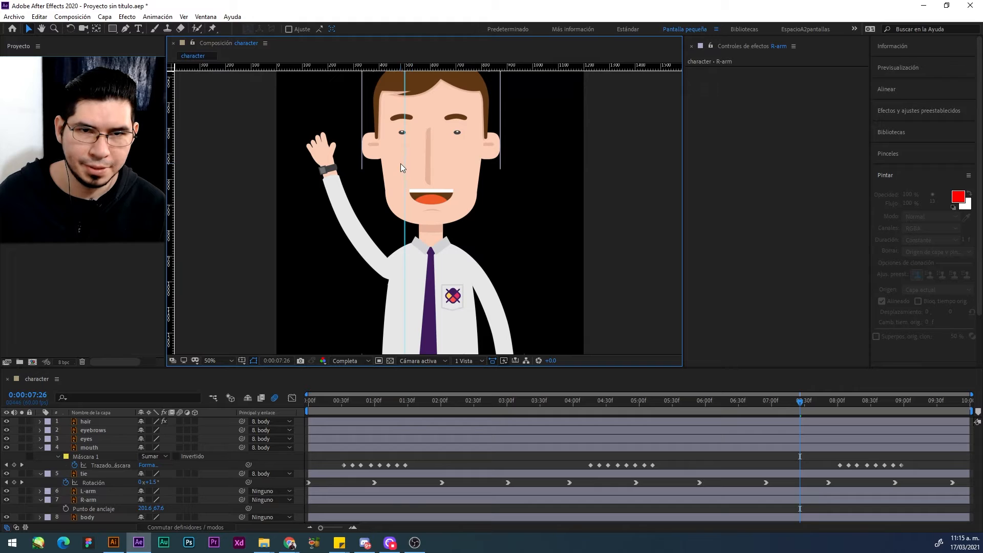
left_click_drag(405, 164, 171, 163)
Step: Keyframe the R-arm's Rotation at -6° at 0:00:00:00 and at -18° at 0:00:01:01
left_click(357, 228)
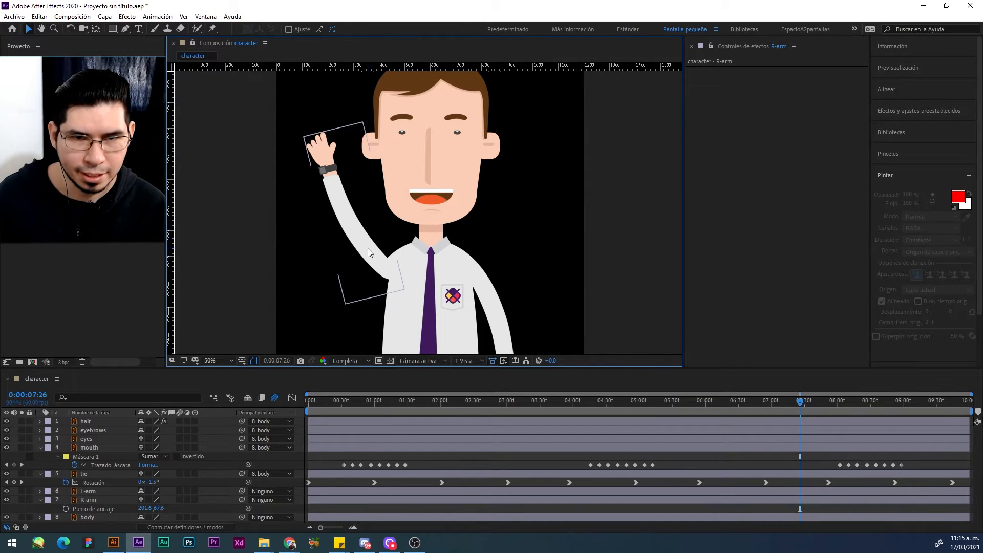
left_click(368, 248)
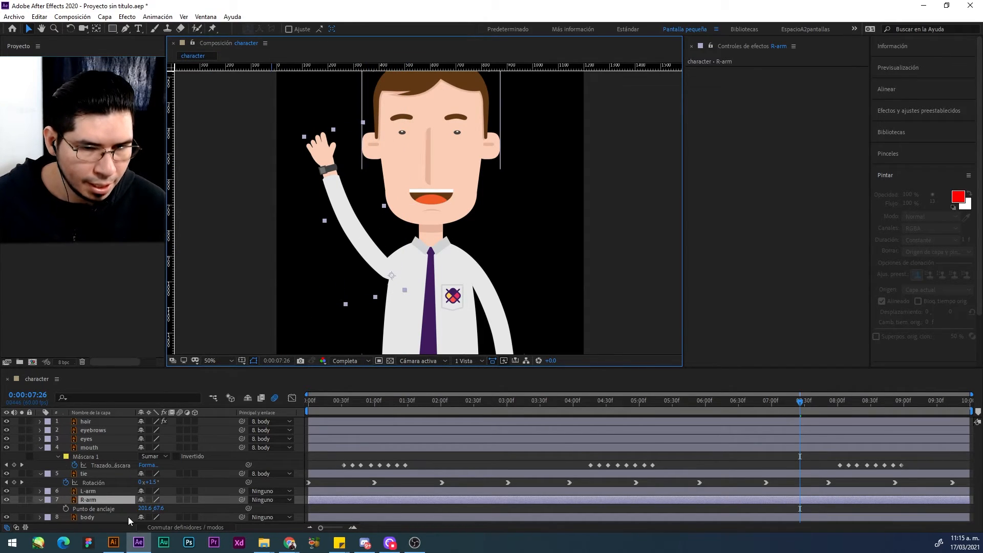
key("r")
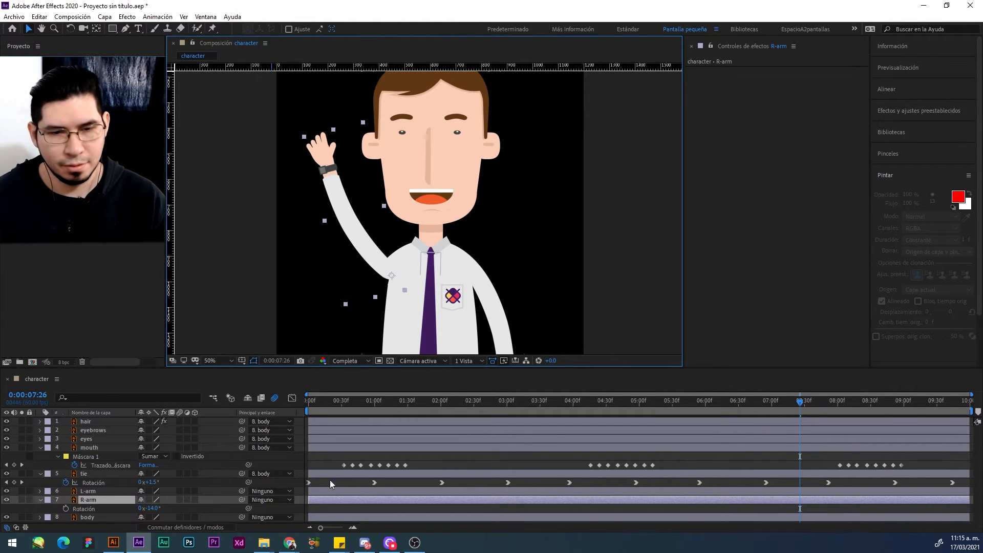
left_click(311, 401)
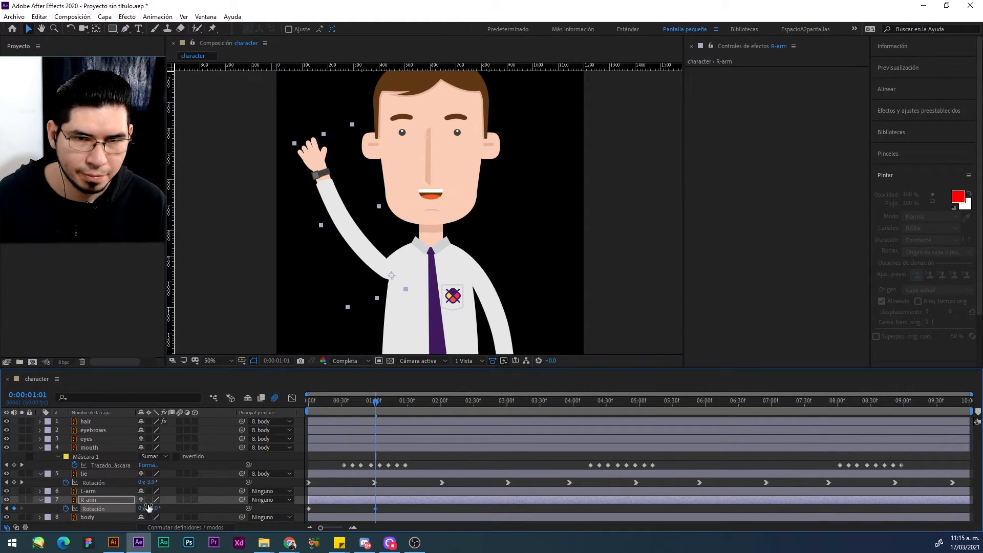
Step: Try an R-arm Rotation of -34° at 0:00:01:01 while examining the shoulder joint up close
scroll(401, 261, "up", 2)
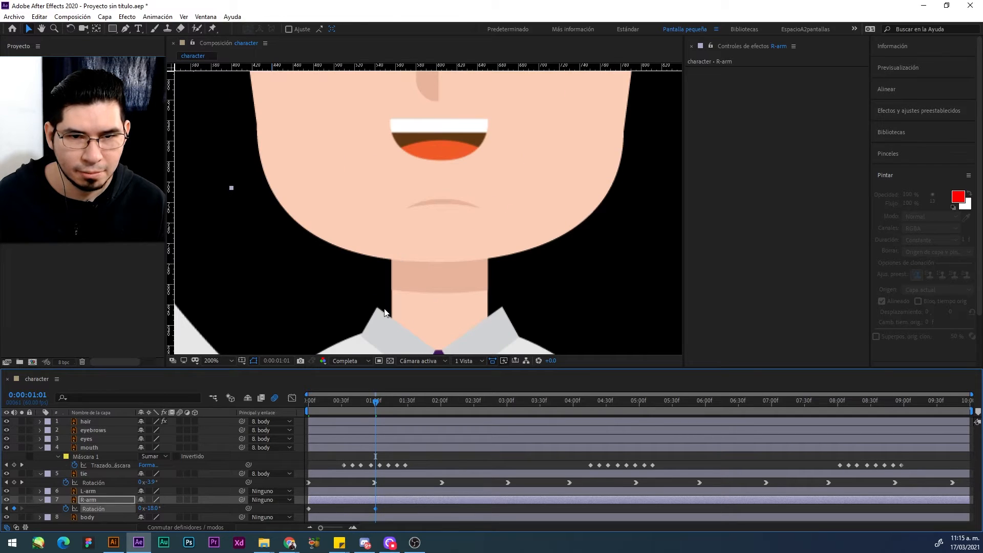
scroll(401, 264, "down", 3)
scroll(302, 271, "up", 1)
left_click_drag(316, 262, 537, 119)
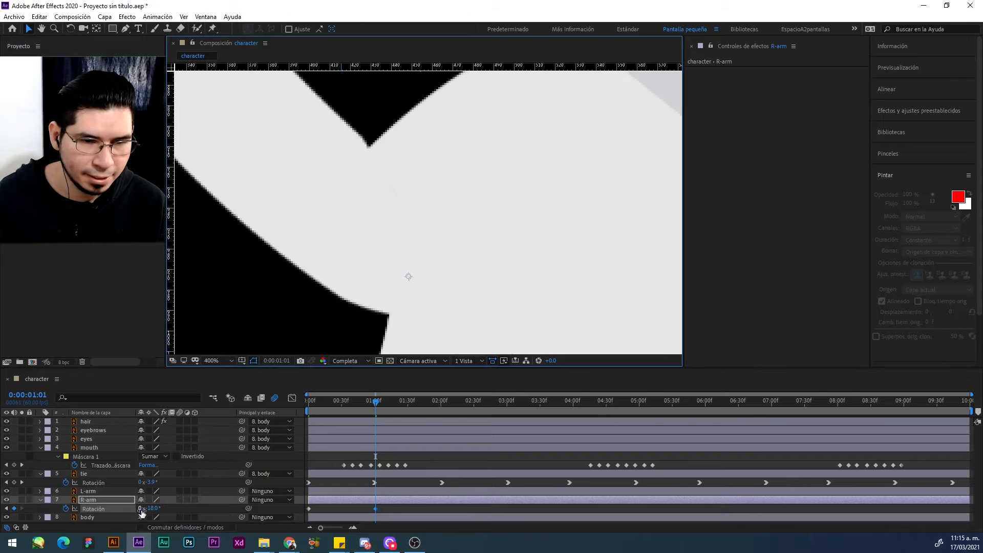
left_click_drag(150, 508, 142, 509)
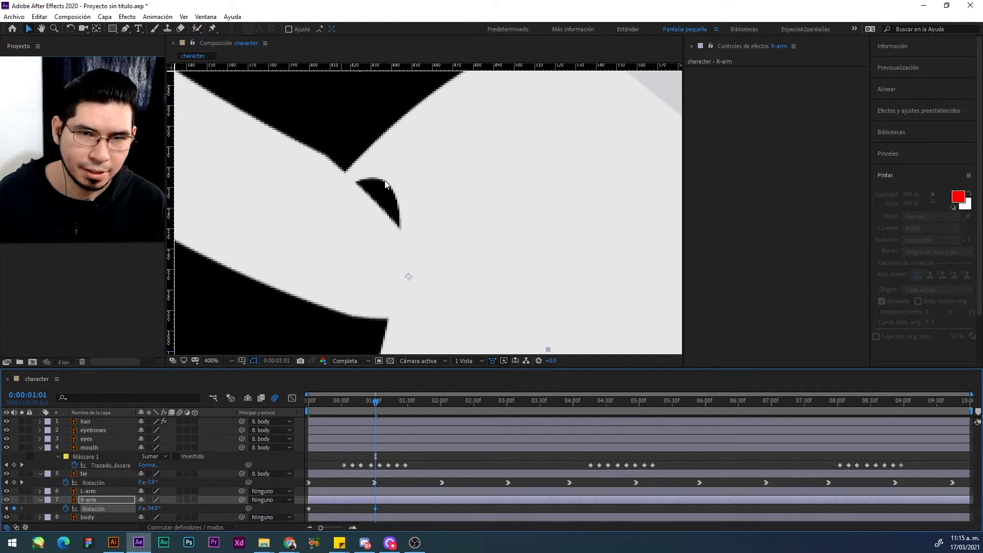
key("ctrl+z")
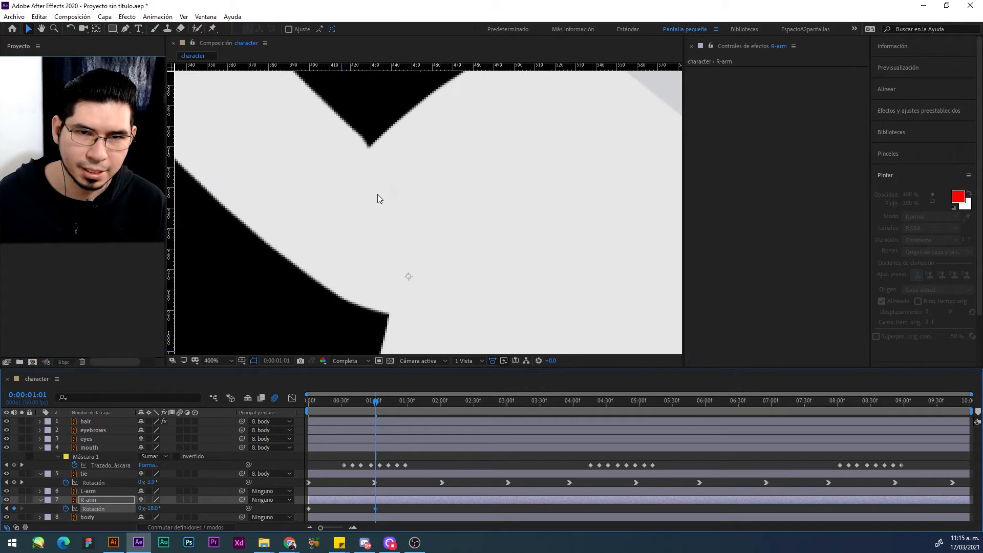
scroll(378, 199, "down", 3)
left_click_drag(378, 199, 347, 239)
Step: Ease the R-arm's two Rotation keyframes and repeat the pair along the rest of the timeline
left_click_drag(399, 508, 305, 514)
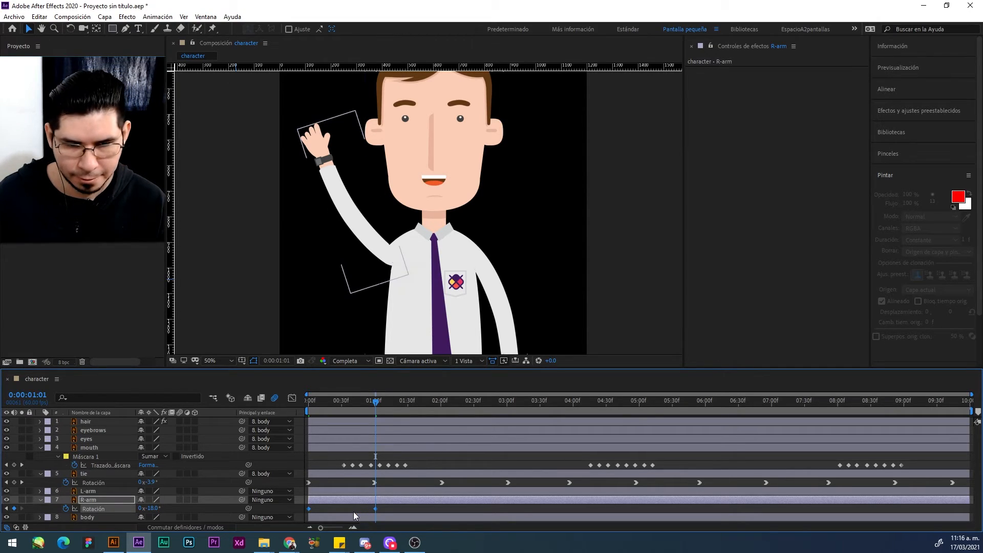
left_click(308, 508)
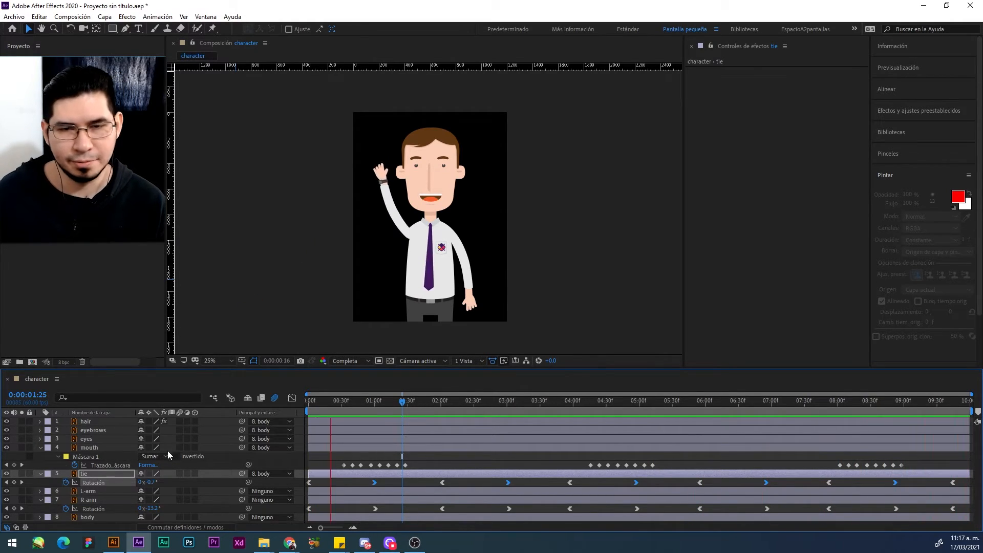
left_click(109, 499)
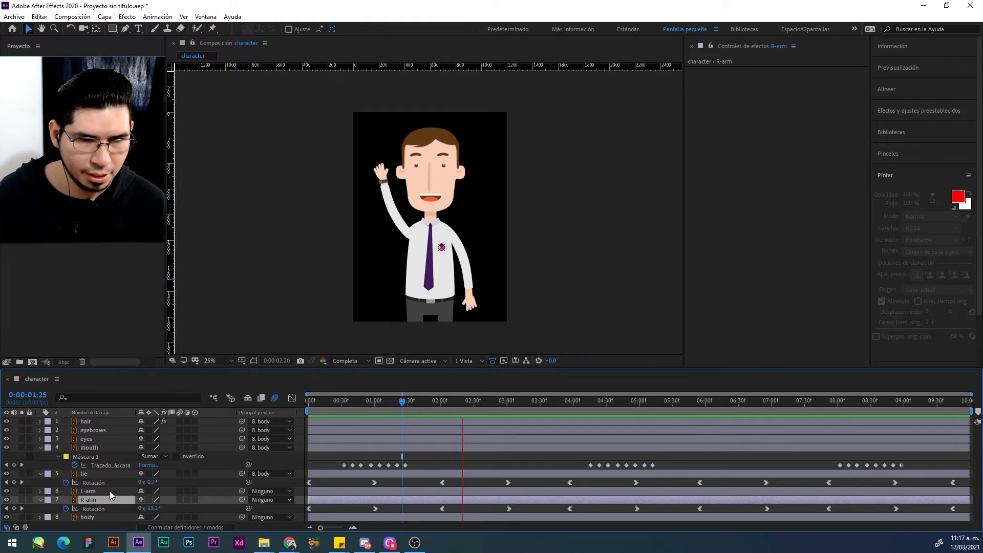
Step: Try rotating the L-arm layer to 16° about its central anchor point and examine the shoulder joint
left_click(109, 491)
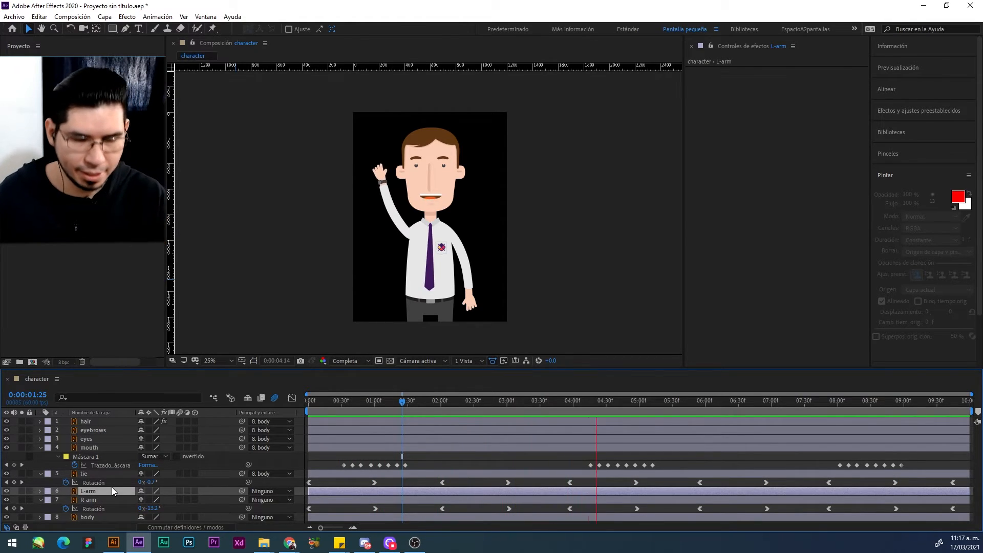
key("r")
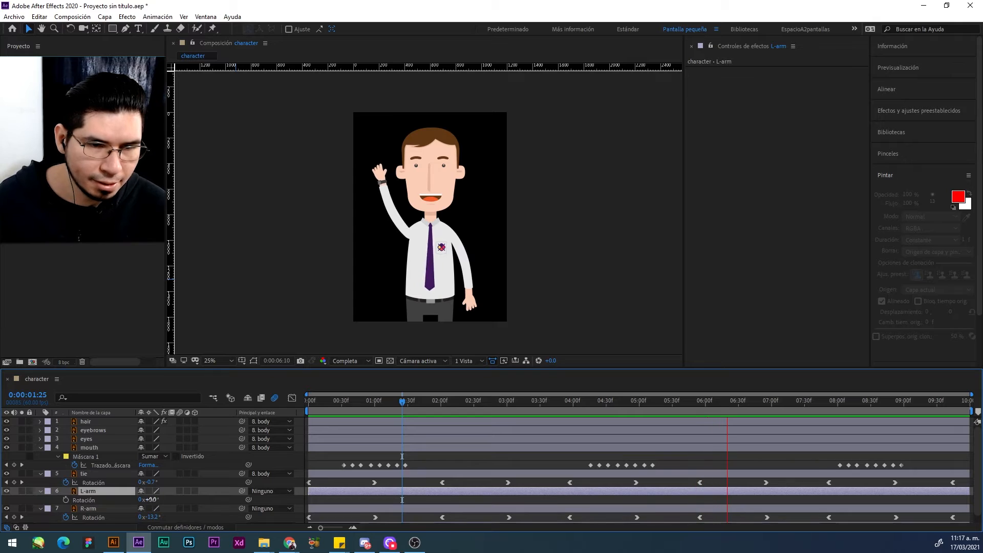
left_click_drag(148, 499, 153, 499)
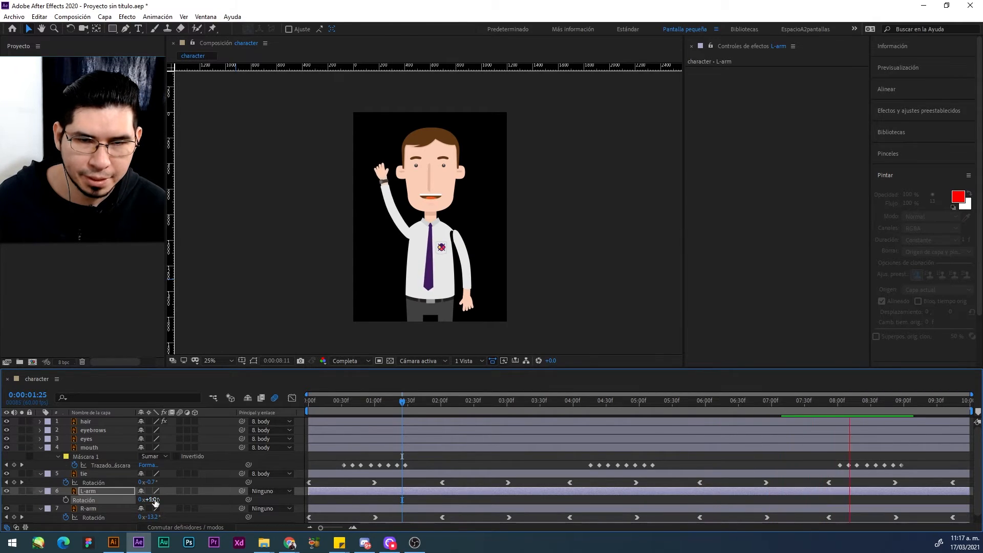
key("ctrl+z")
left_click(468, 250)
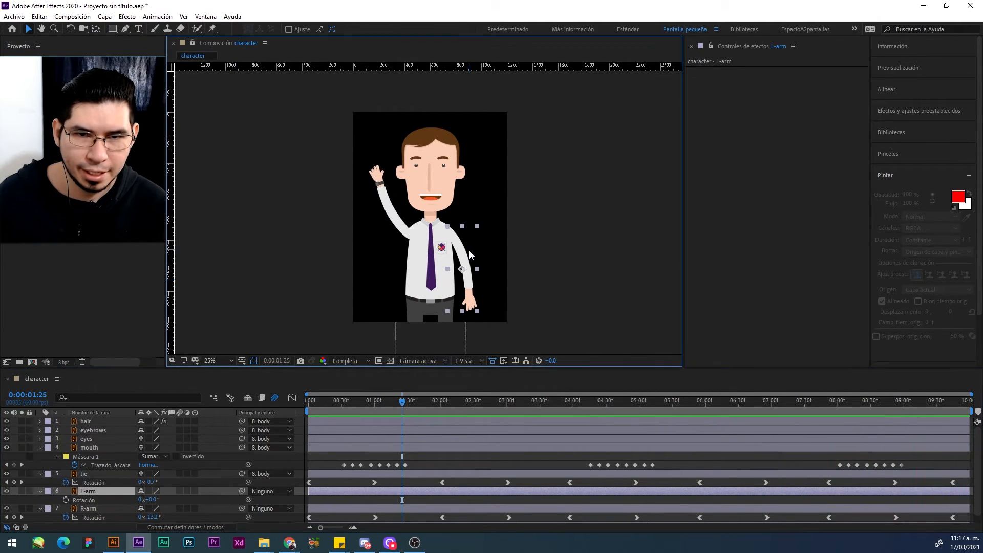
scroll(480, 256, "up", 2)
key("h")
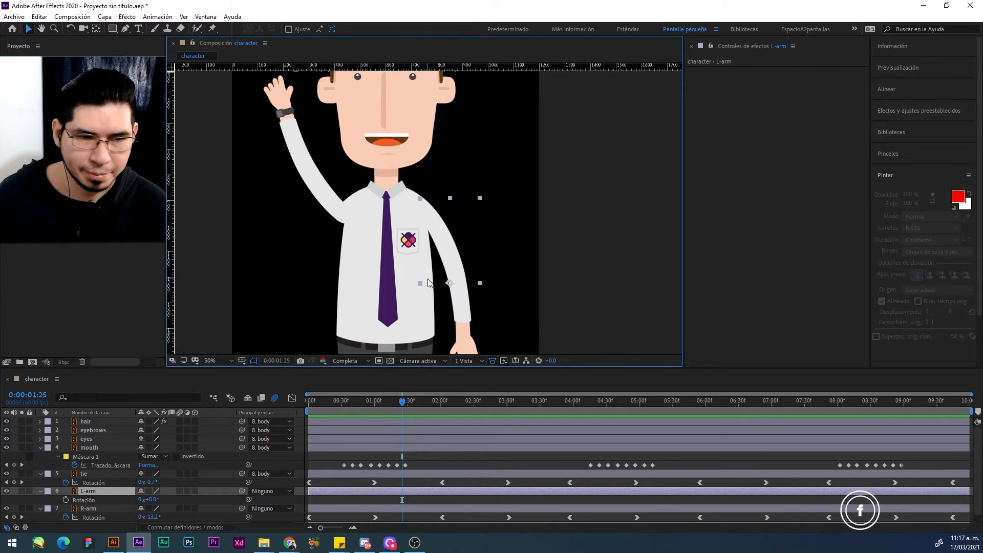
left_click_drag(431, 283, 424, 174)
key("v")
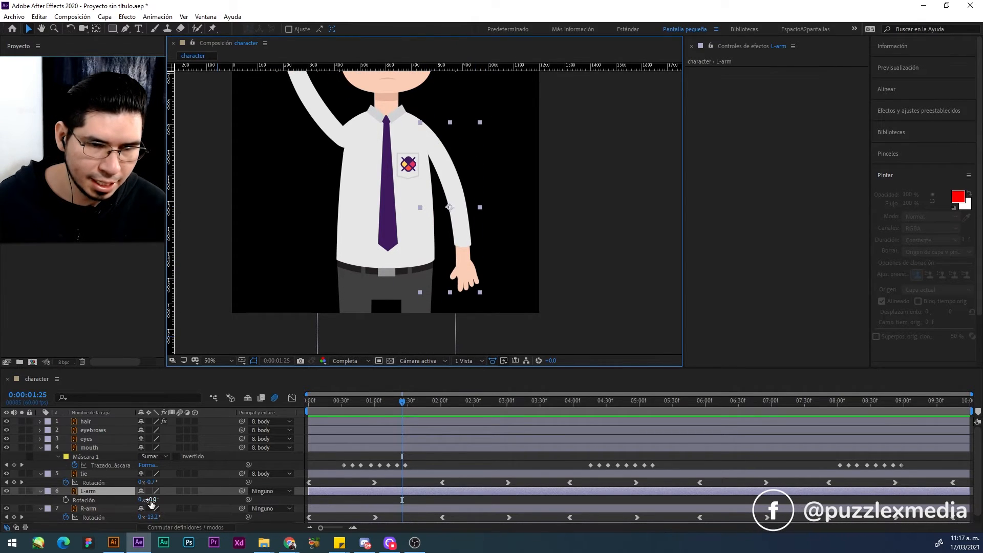
mouse_move(150, 500)
left_mouse_down()
mouse_move(168, 496)
mouse_move(146, 487)
left_mouse_up()
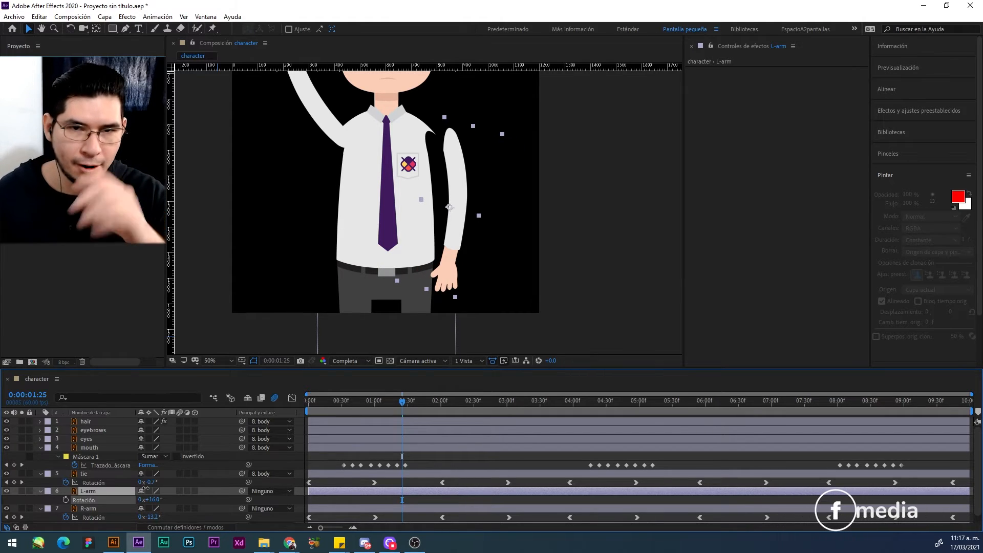
key("Return")
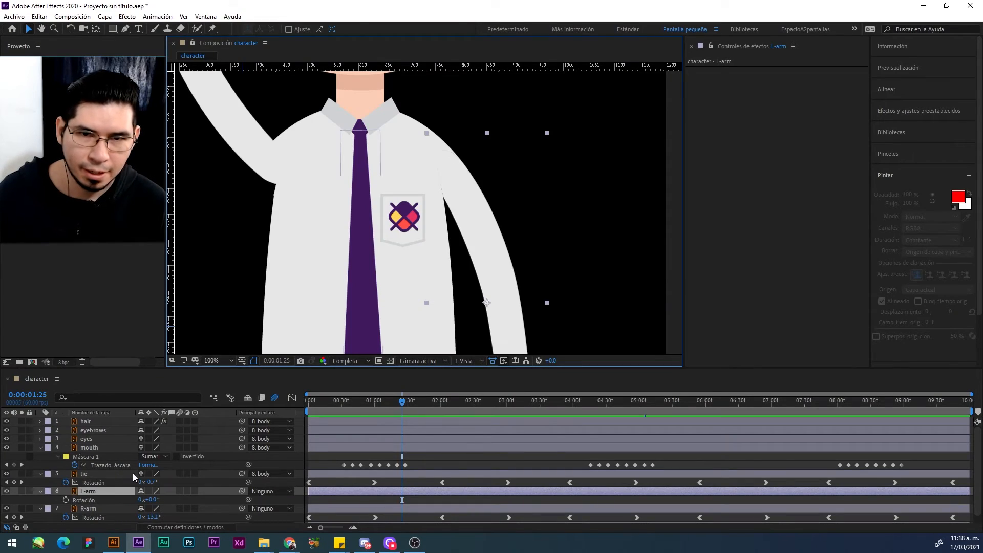
Step: Set the L-arm layer's anchor point to 39.0, 57.3 and move the arm back so it lines up with the shoulder
key("a")
left_click_drag(146, 499, 19, 499)
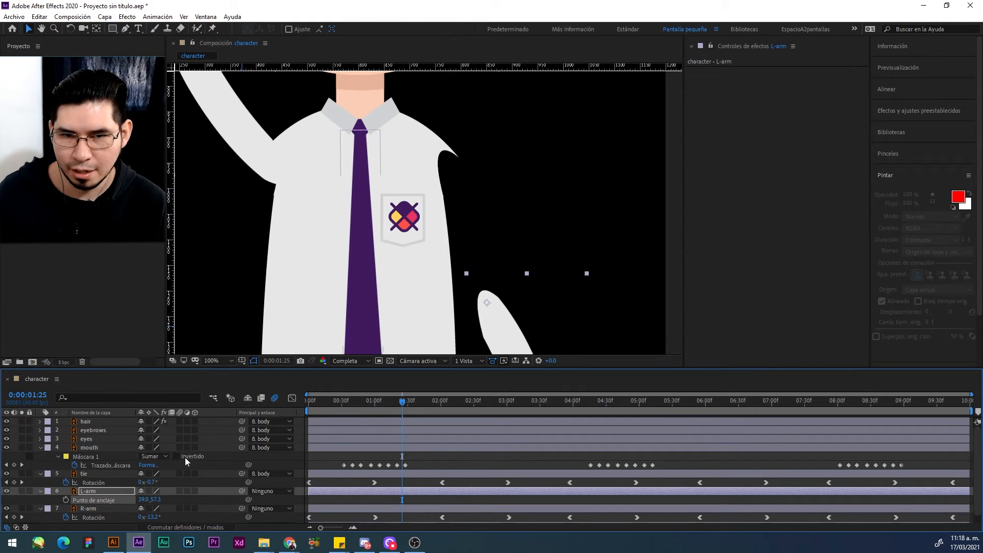
left_click_drag(485, 326, 453, 185)
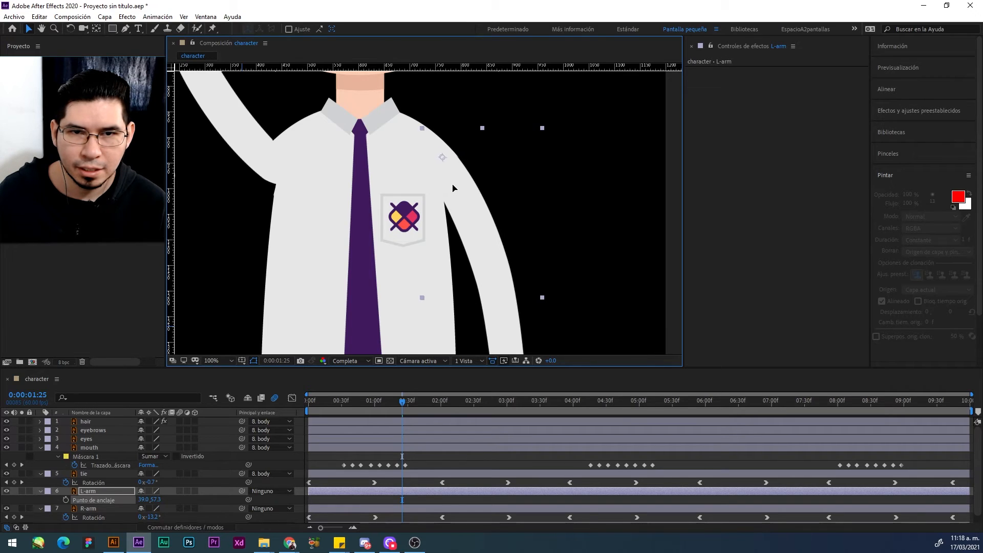
Step: Keyframe the L-arm's Rotation at 4° at 0:00:00:00
scroll(450, 200, "down", 2)
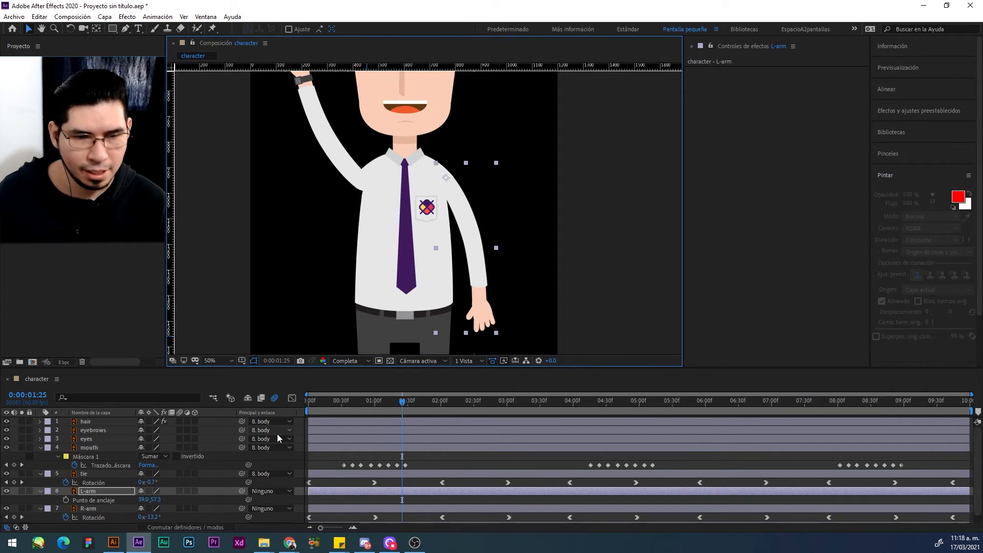
key("r")
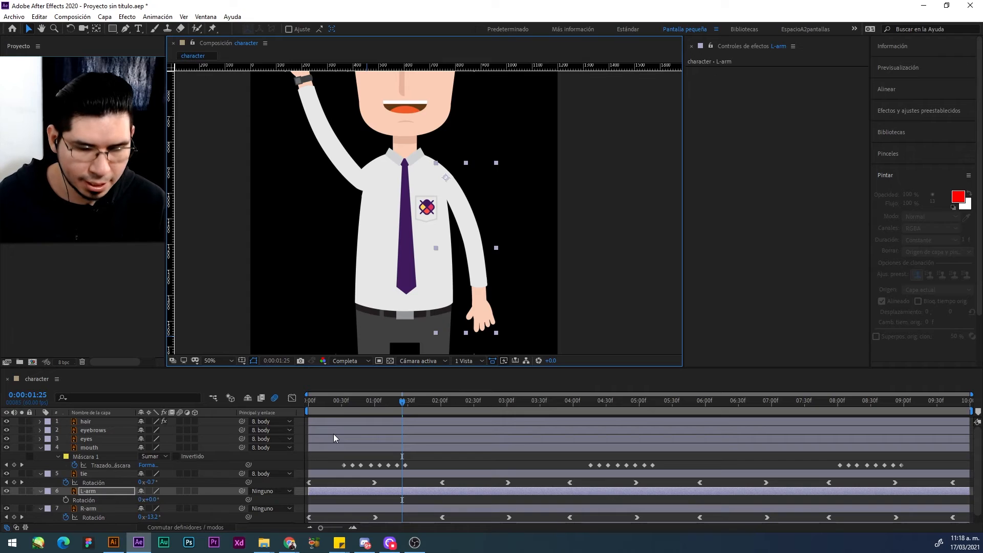
left_click_drag(338, 408, 279, 412)
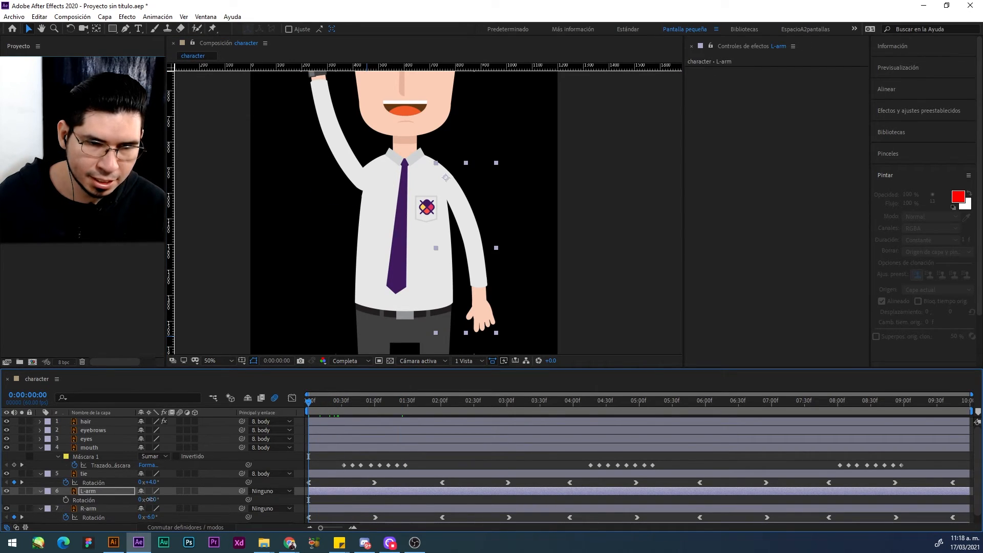
left_click_drag(150, 499, 152, 499)
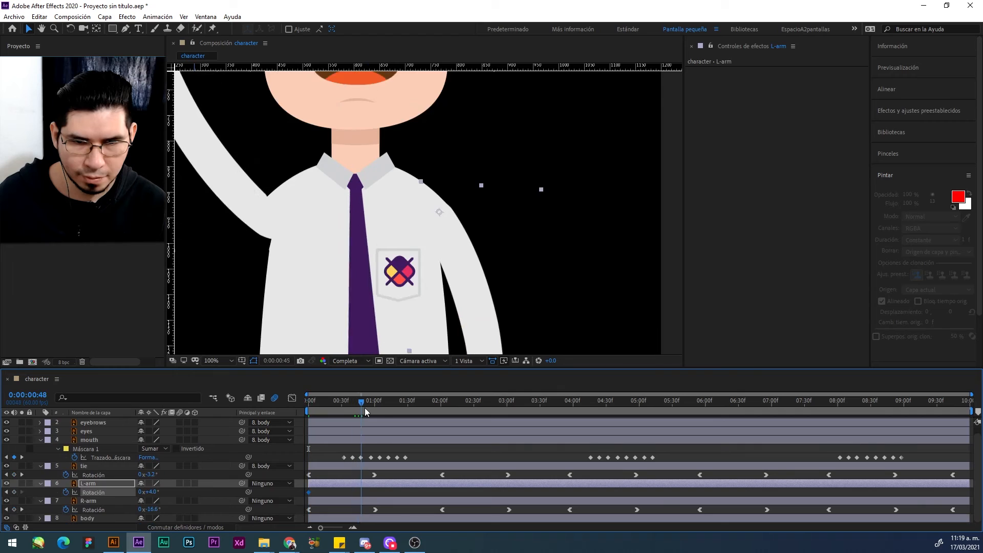
Step: Set the L-arm's Rotation to 2° at 0:00:00:57 and shift that keyframe to 0:00:00:59
left_click_drag(364, 408, 368, 408)
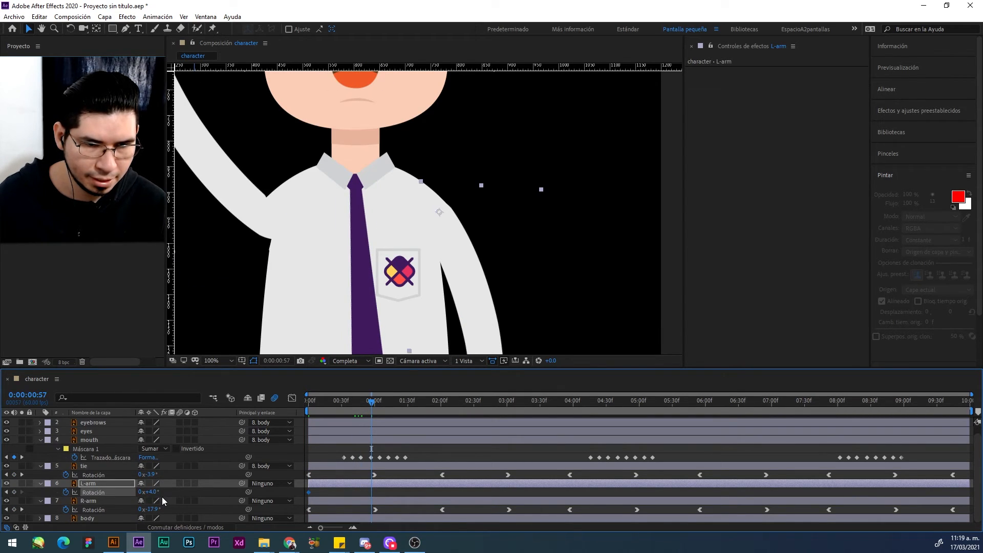
left_click_drag(148, 492, 150, 492)
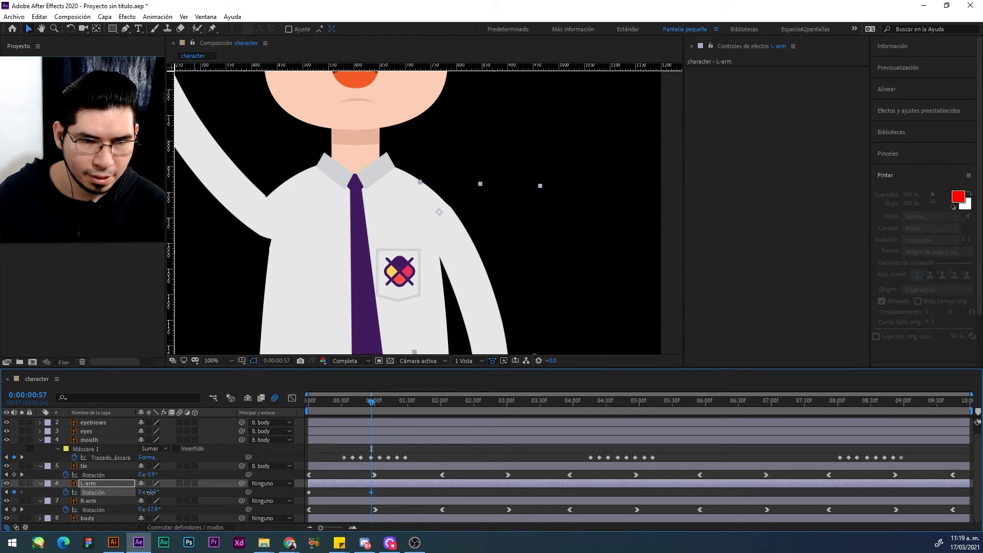
left_click_drag(371, 492, 373, 492)
left_click(401, 492)
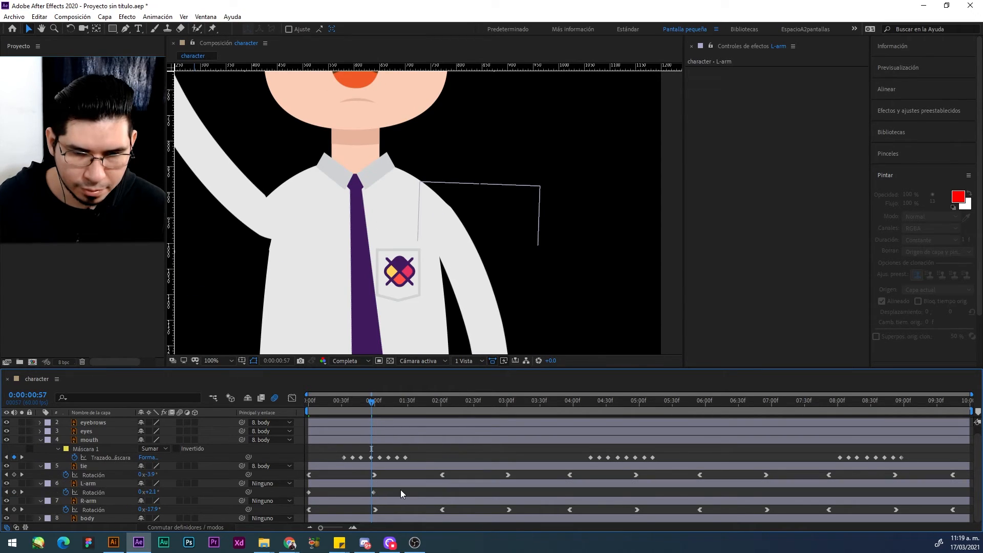
Step: Ease the L-arm's two Rotation keyframes and paste a copy of the pair at 0:00:02:01
left_click(374, 491)
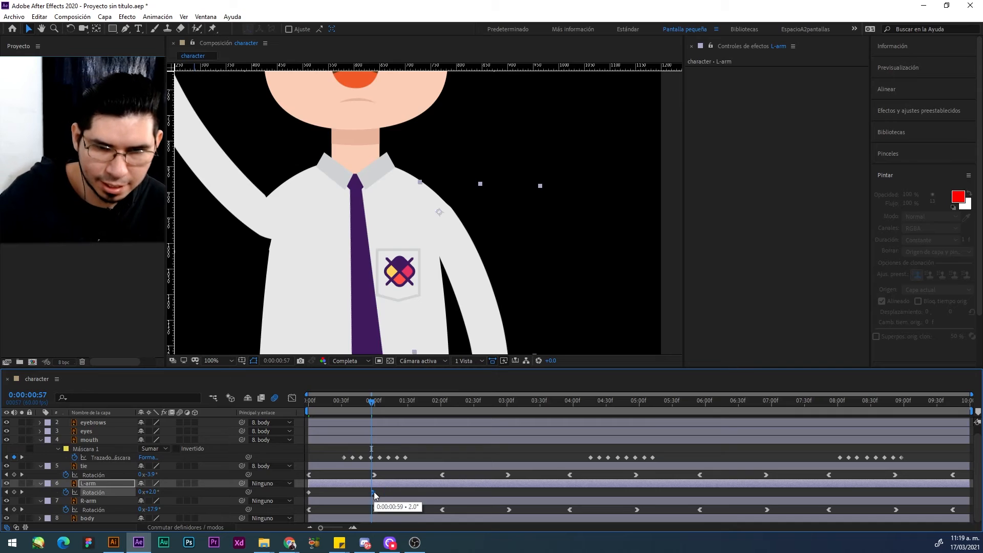
left_click(308, 491)
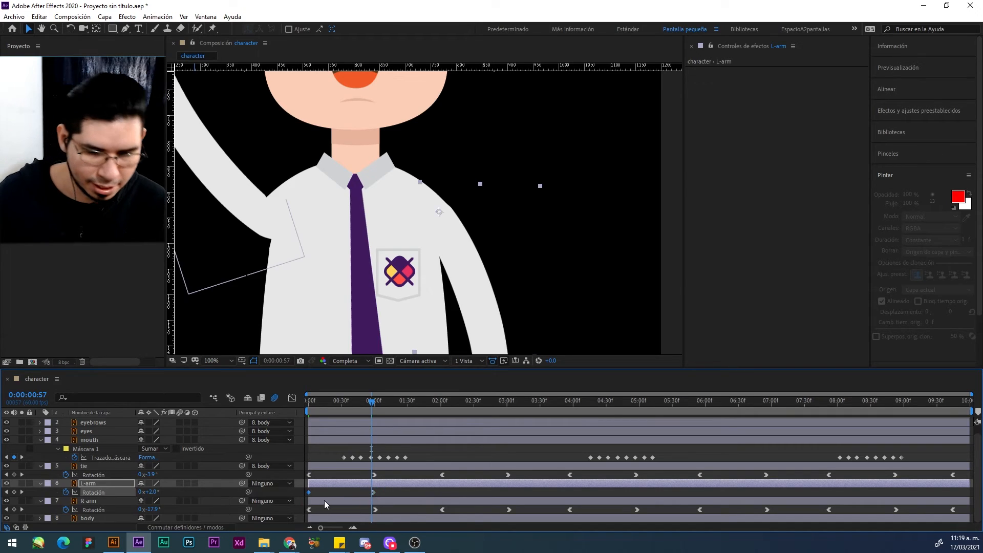
left_click_drag(383, 489, 302, 496)
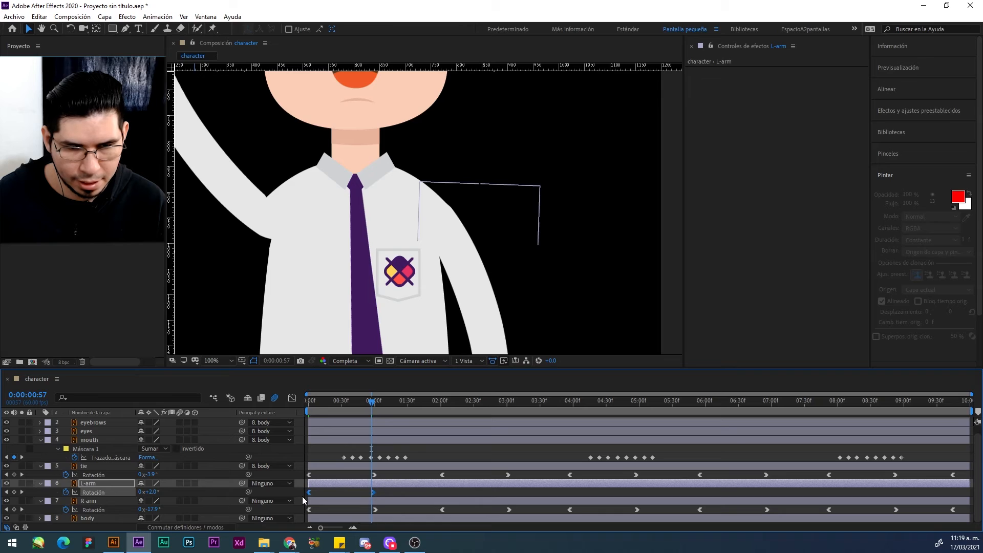
left_click(441, 408)
key("ctrl+v")
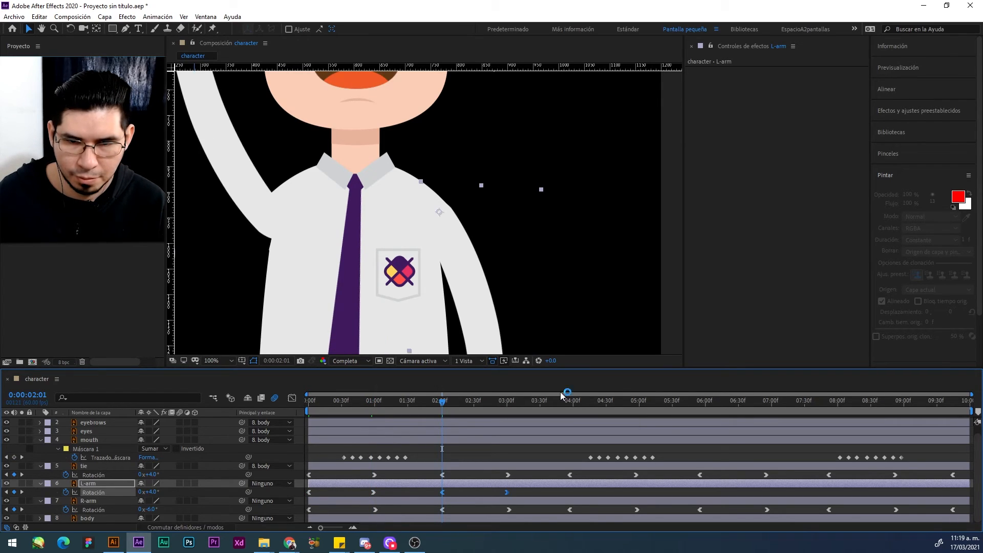
Step: Paste copies of the L-arm's Rotation keyframe pair at 0:00:03:57 and onward through 0:00:09:44, matching the tie's keyframe spacing
mouse_move(563, 401)
left_mouse_down()
mouse_move(581, 402)
mouse_move(573, 405)
left_mouse_up()
key("ctrl+v")
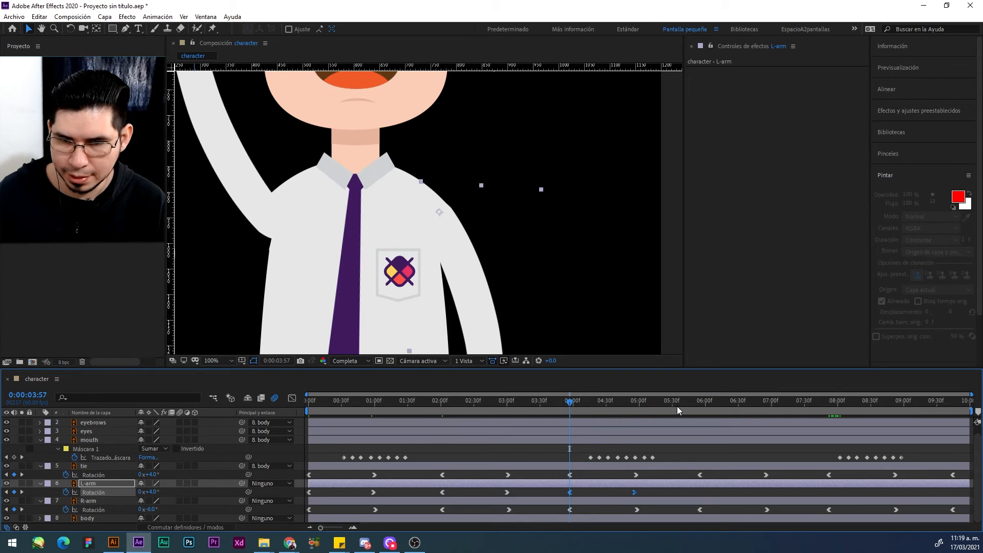
left_click(695, 407)
key("ctrl+v")
left_click_drag(696, 408, 947, 398)
key("ctrl+v")
key("ctrl+v")
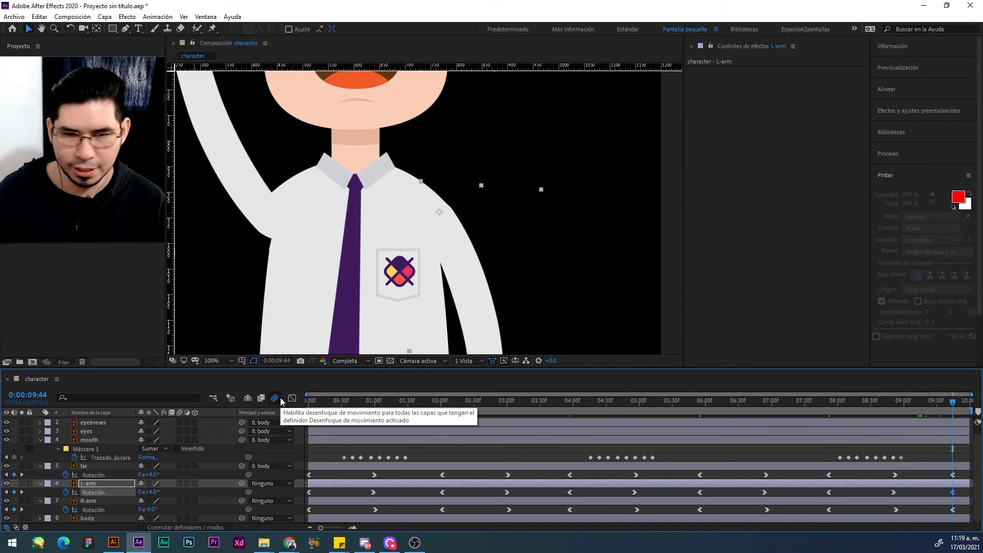
Step: Preview the animation from 0:00:00:00 with the whole character in view, stopping at 0:00:03:17
left_click(318, 398)
key("space")
scroll(392, 253, "down", 4)
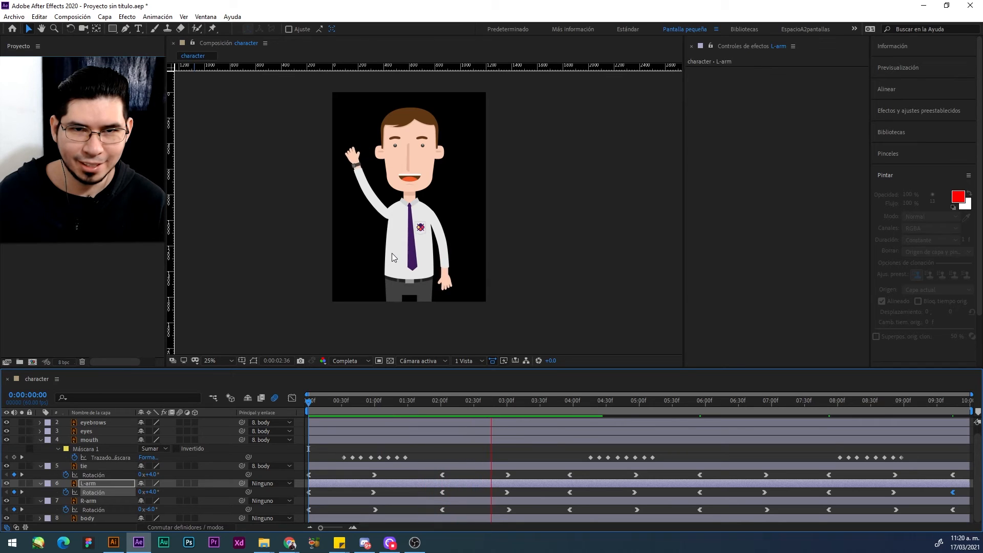
key("space")
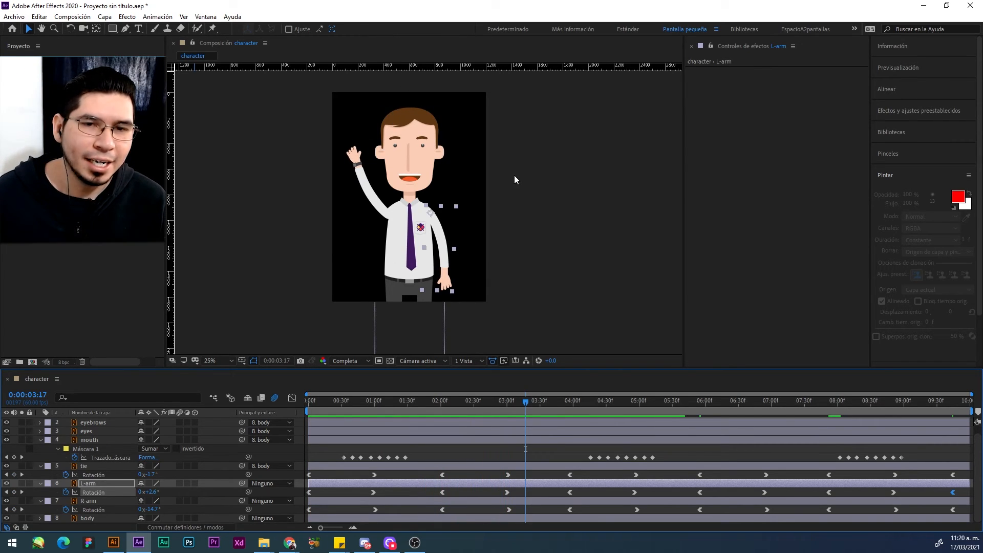
Step: Turn on the transparency grid behind the character in the composition view
left_click_drag(513, 139, 516, 160)
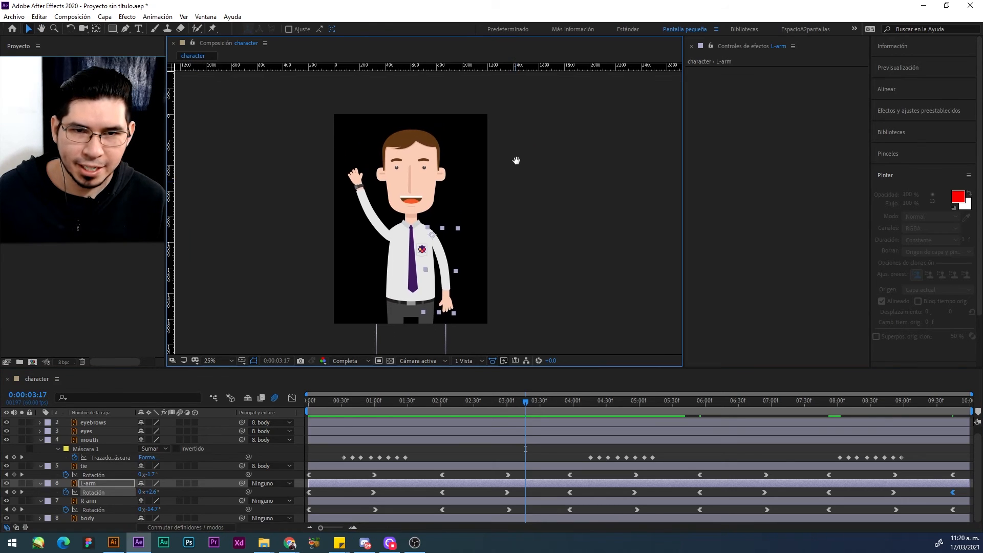
left_click(390, 361)
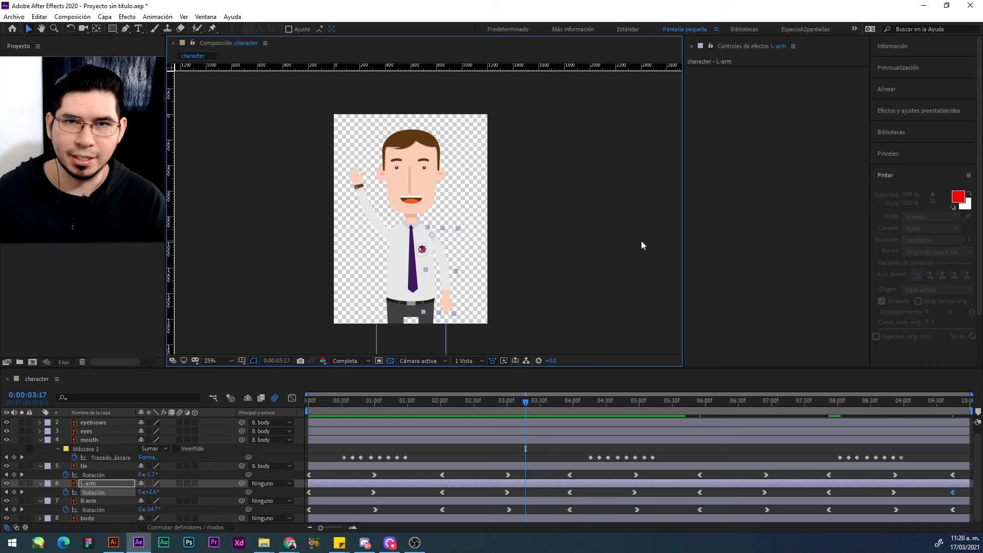